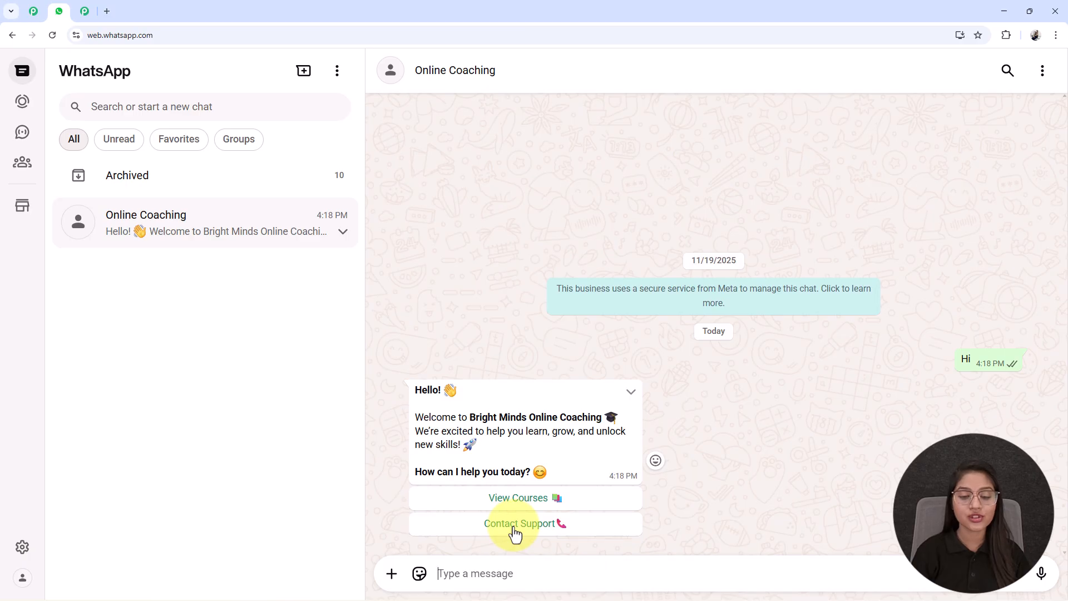
View the courses in the Online Coaching chat and submit Spoken English from the course list.
click(516, 497)
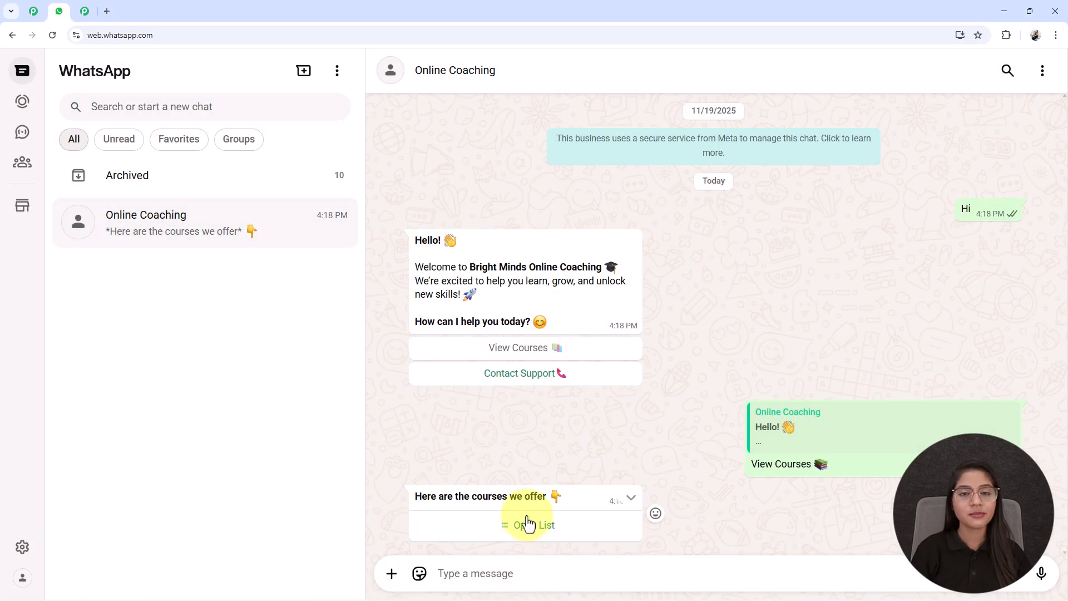
click(529, 520)
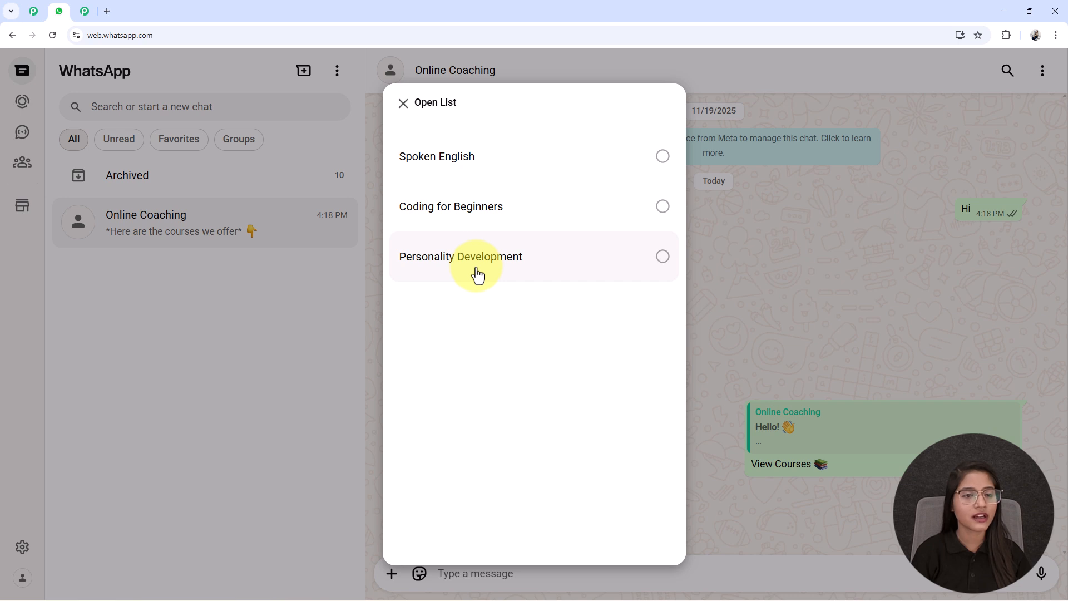
click(465, 158)
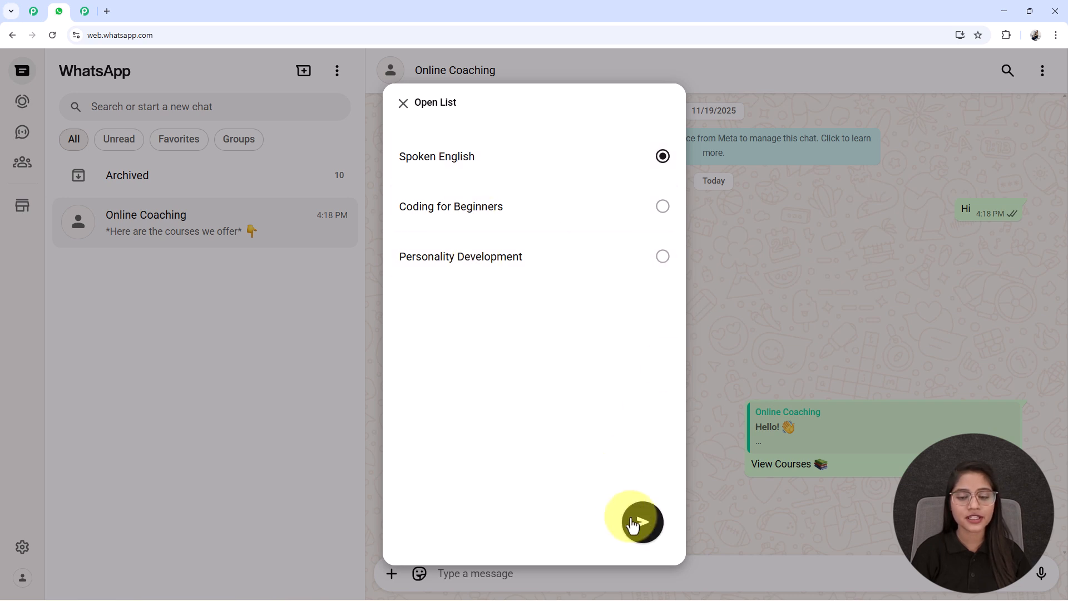
click(640, 525)
Answer the chatbot's questions by sending the full name and the mobile number.
text(T)
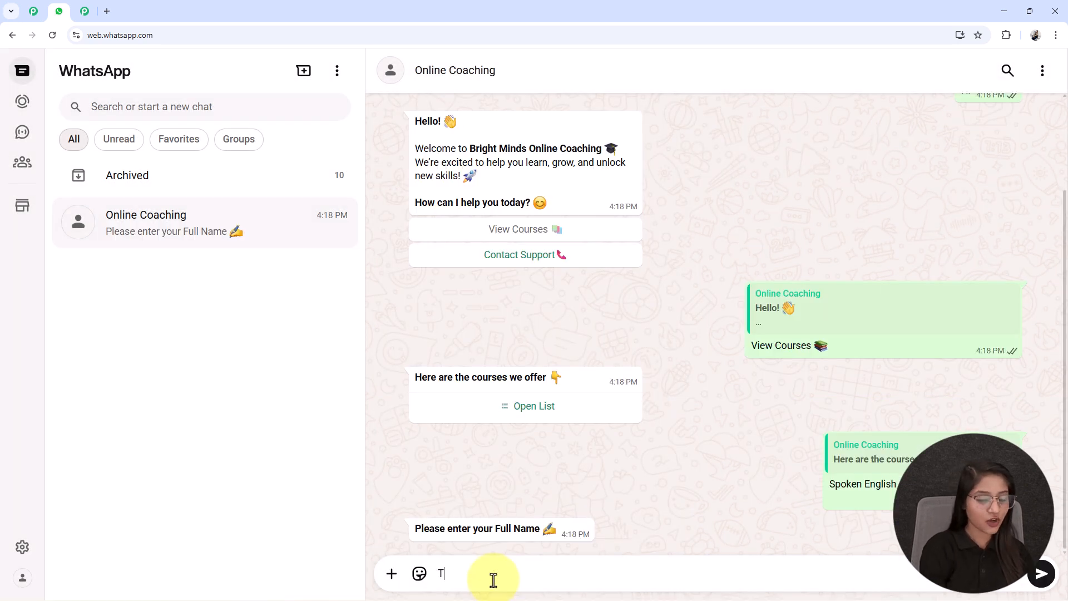
text(est Ud)
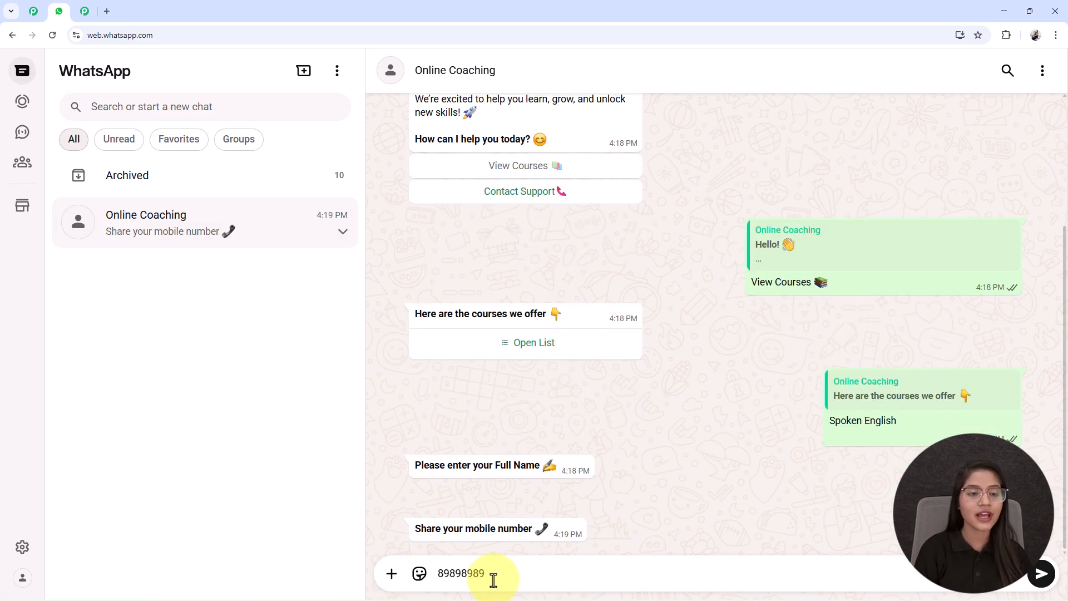
text(9)
key(Return)
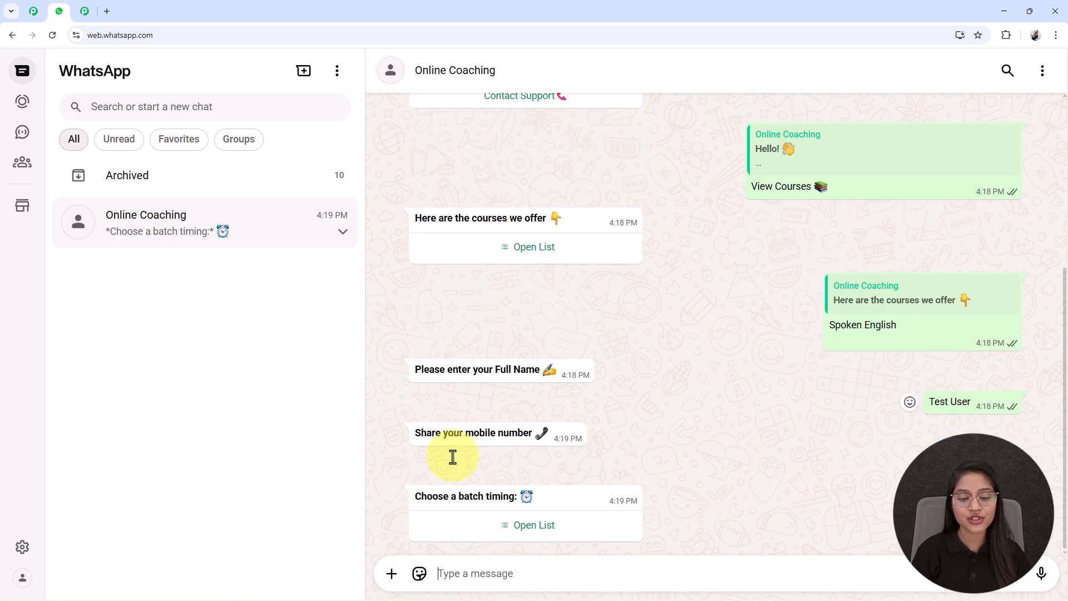
Submit Afternoon as the batch timing and review the chatbot's request summary.
click(535, 526)
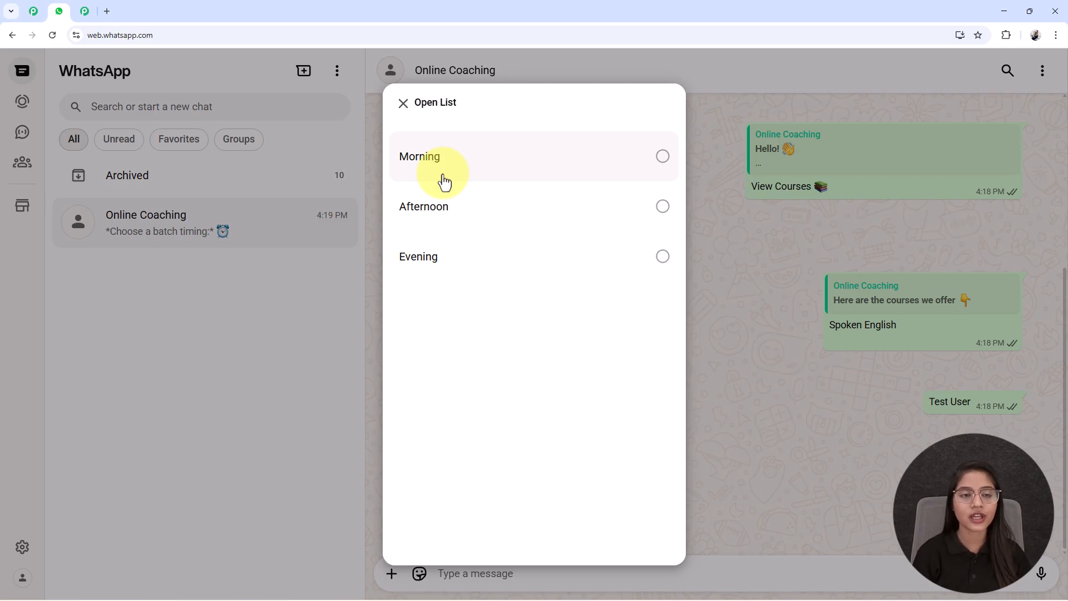
click(463, 230)
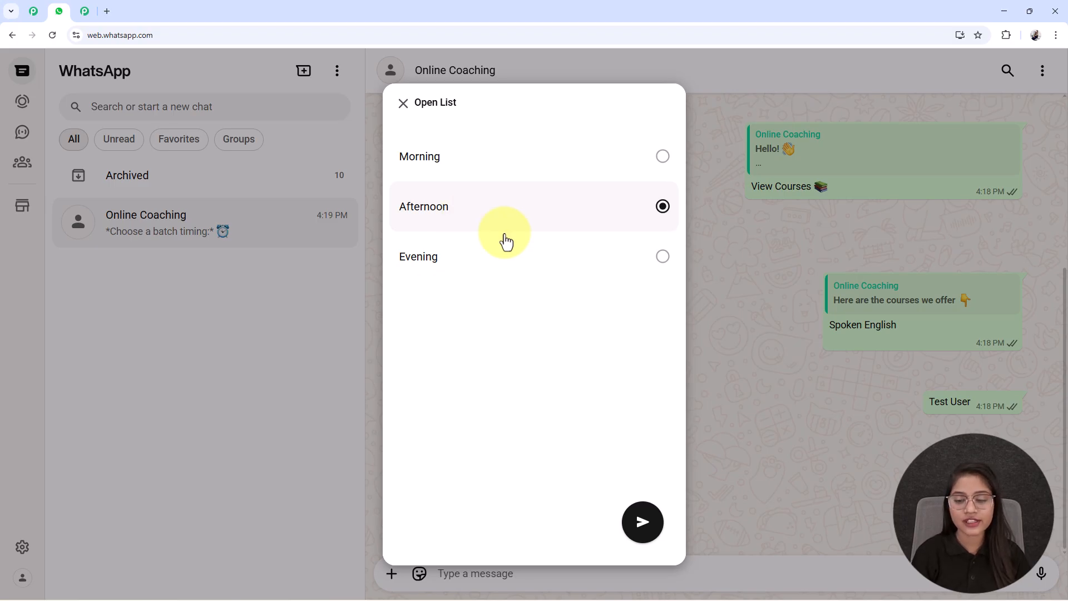
click(642, 522)
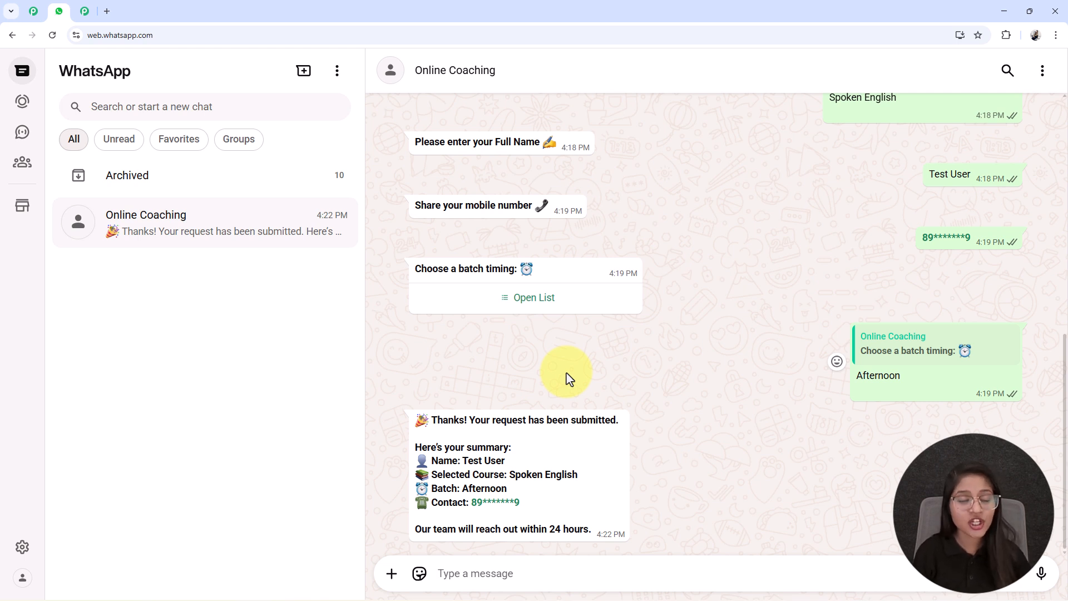
drag(462, 461, 577, 471)
click(615, 477)
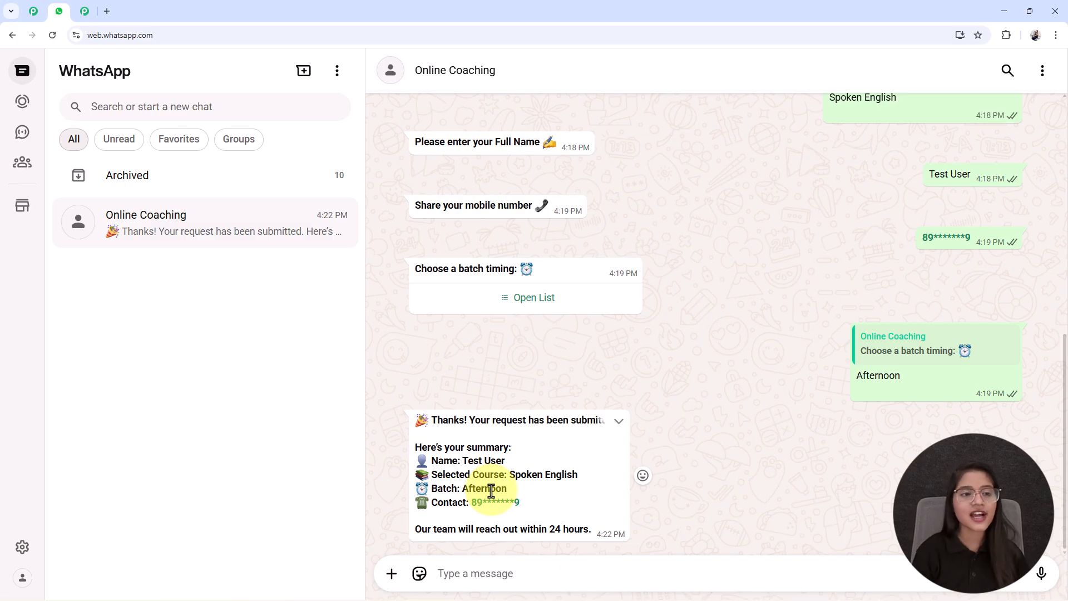
Open pabbly.com/chatflow in a new browser tab and look over its landing page.
click(107, 11)
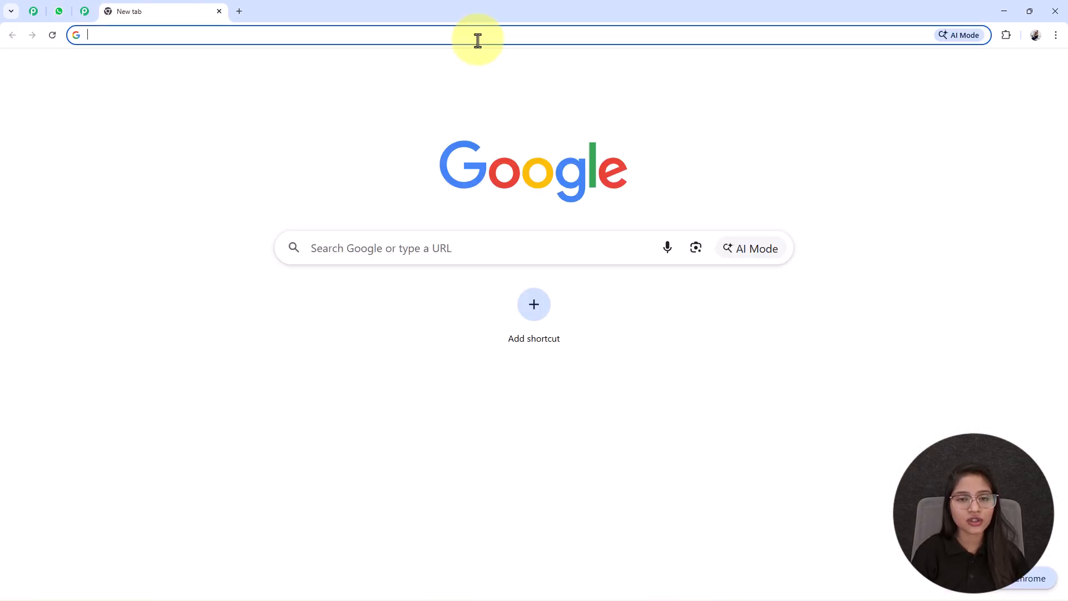
click(489, 34)
text(pabbly.com/chatflow)
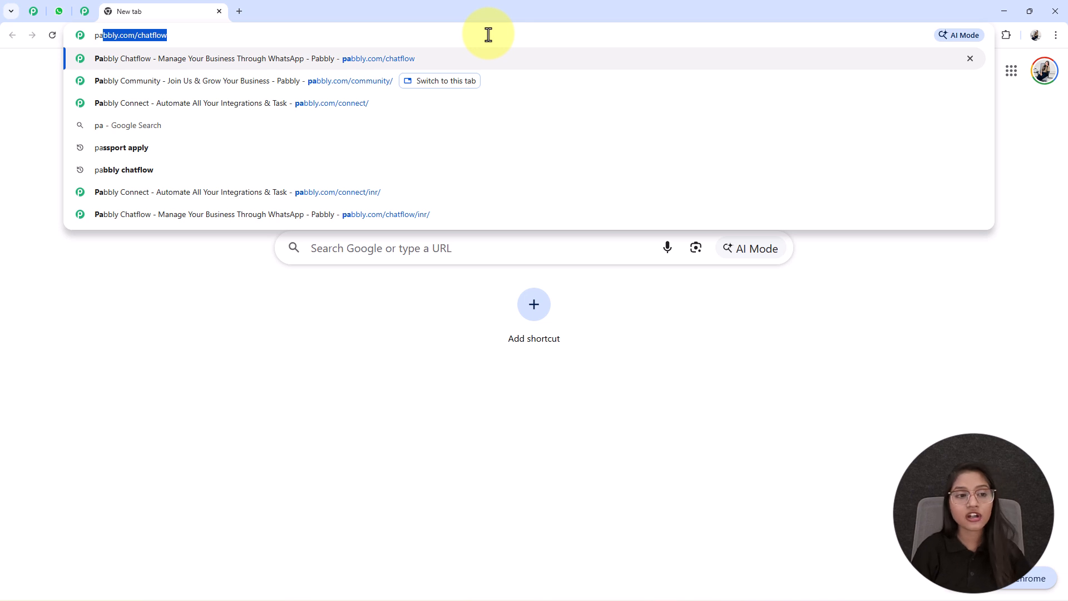
key(Return)
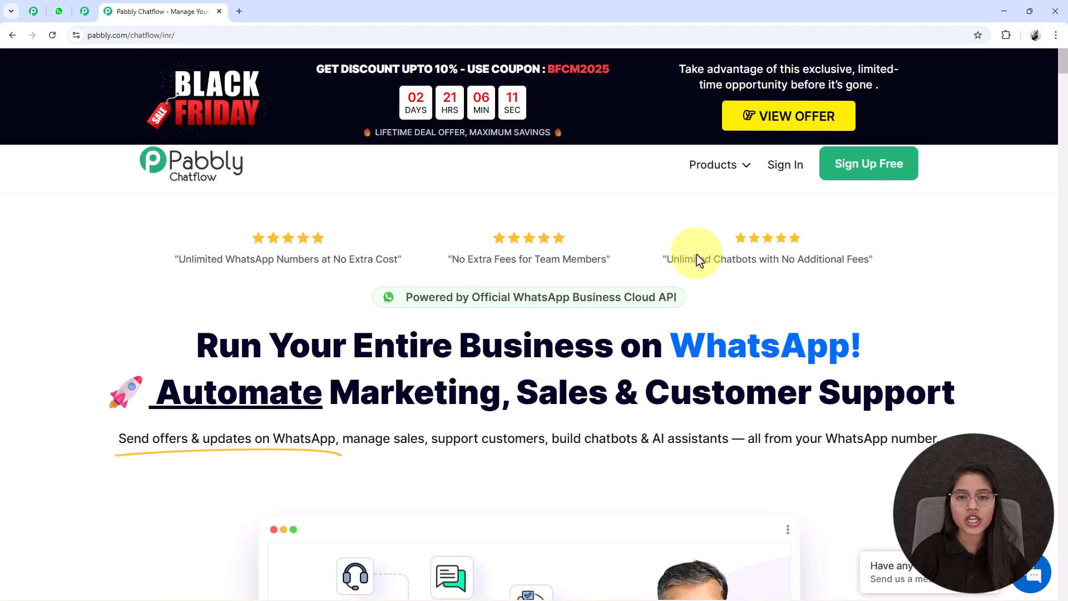
scroll(696, 255, down, 10)
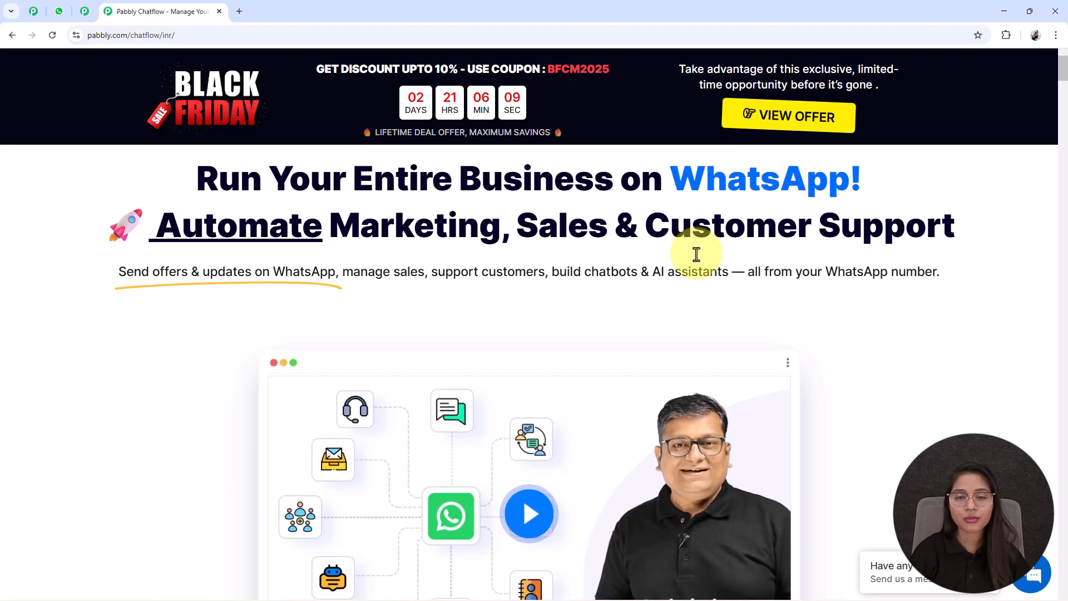
scroll(698, 261, down, 10)
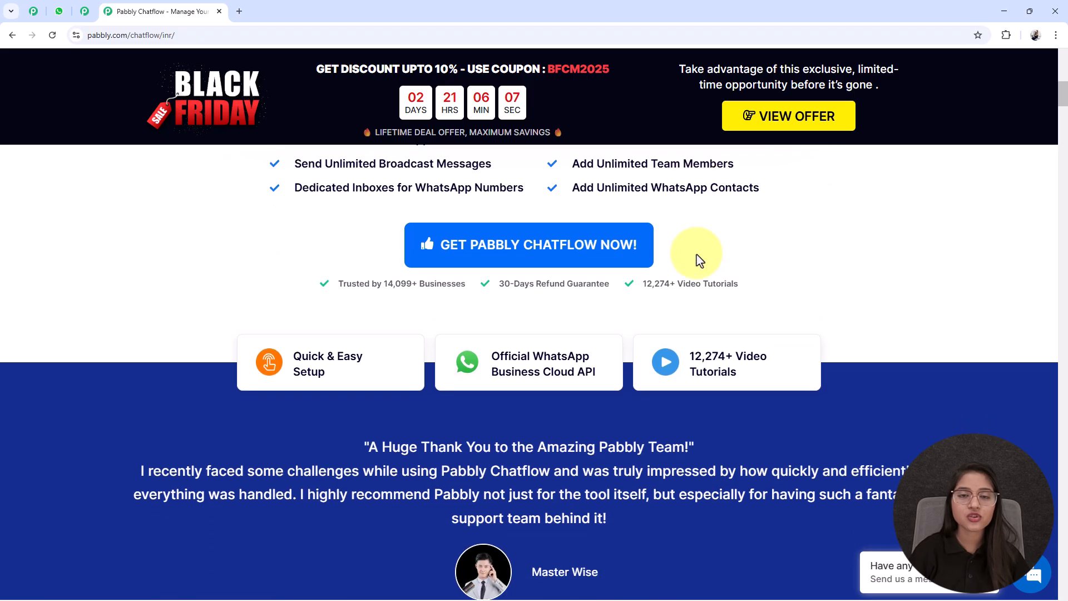
scroll(696, 253, down, 5)
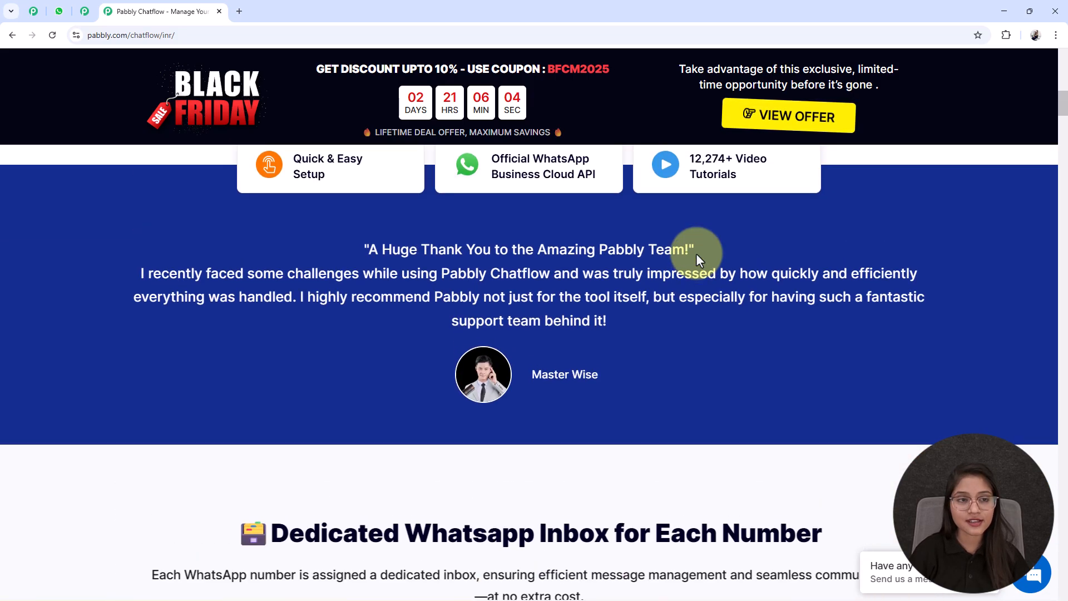
scroll(696, 253, up, 10)
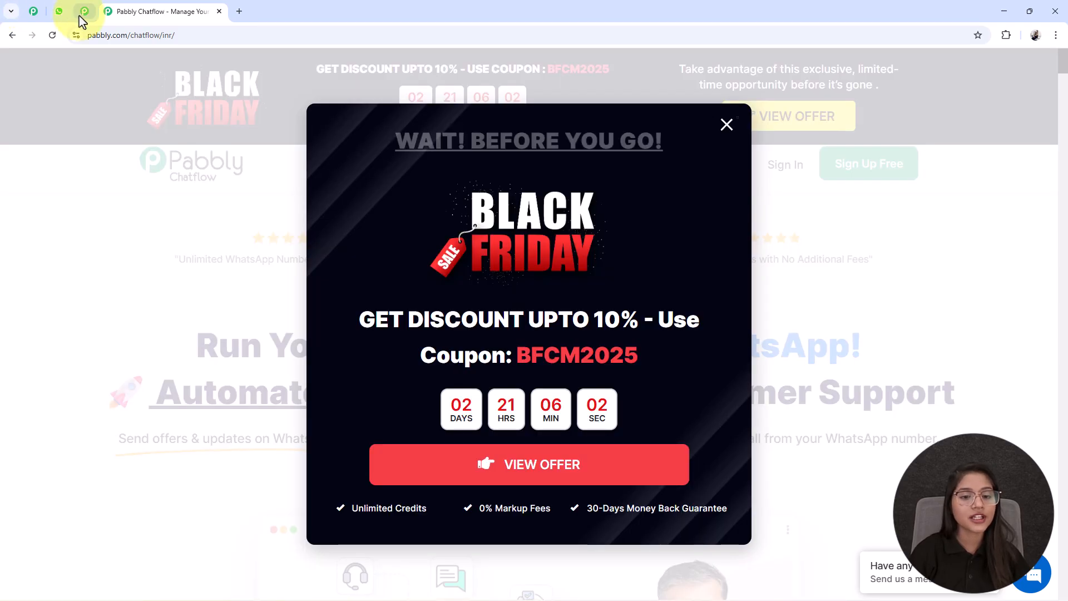
Switch to the open Pabbly Community page and look through its benefits and joining options.
click(82, 12)
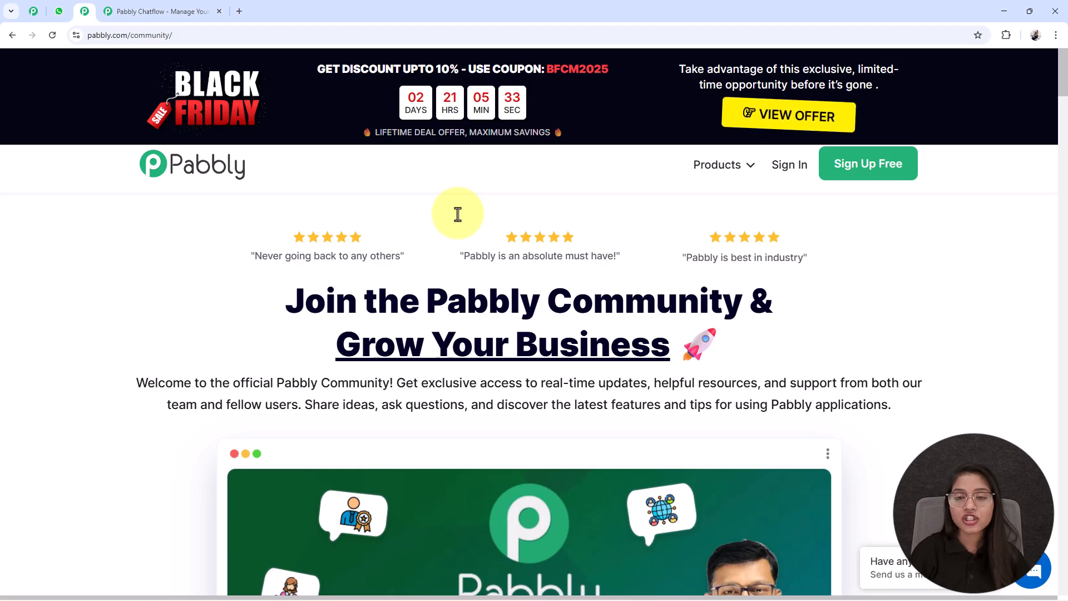
scroll(457, 213, down, 10)
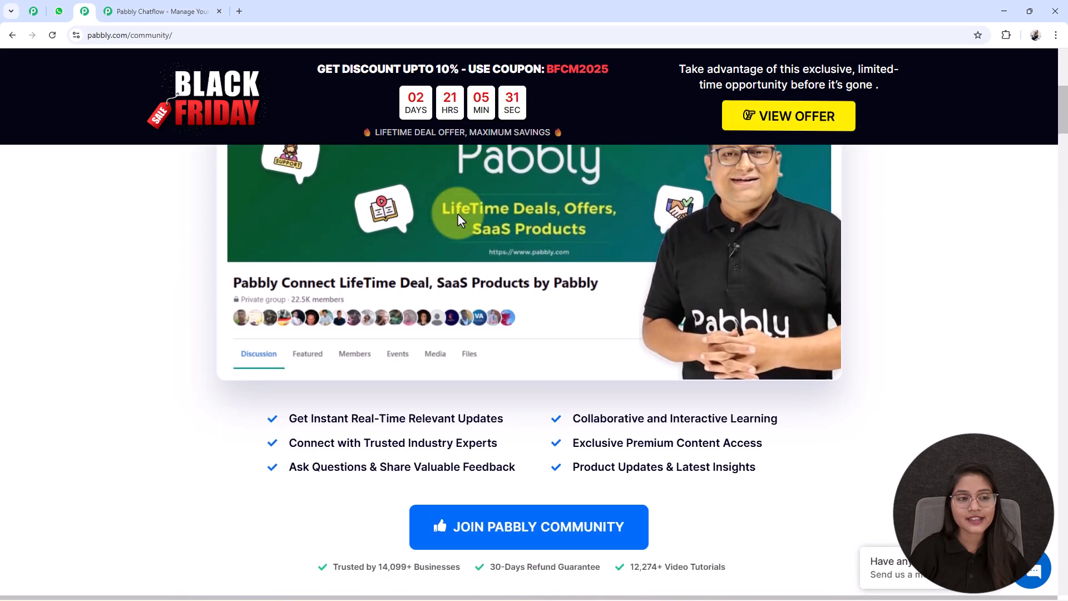
scroll(460, 217, down, 10)
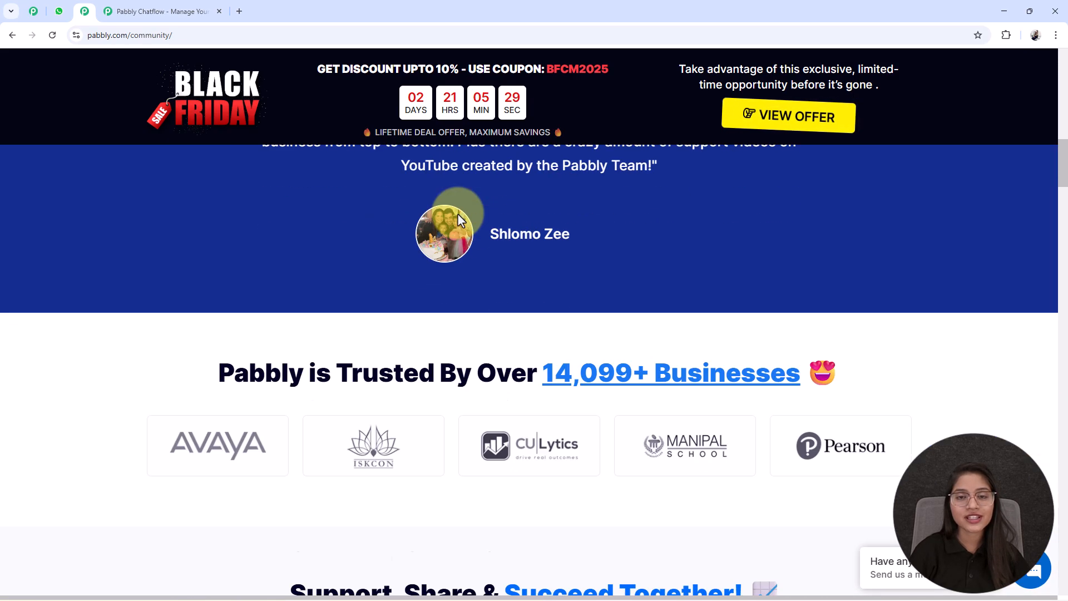
scroll(458, 214, down, 10)
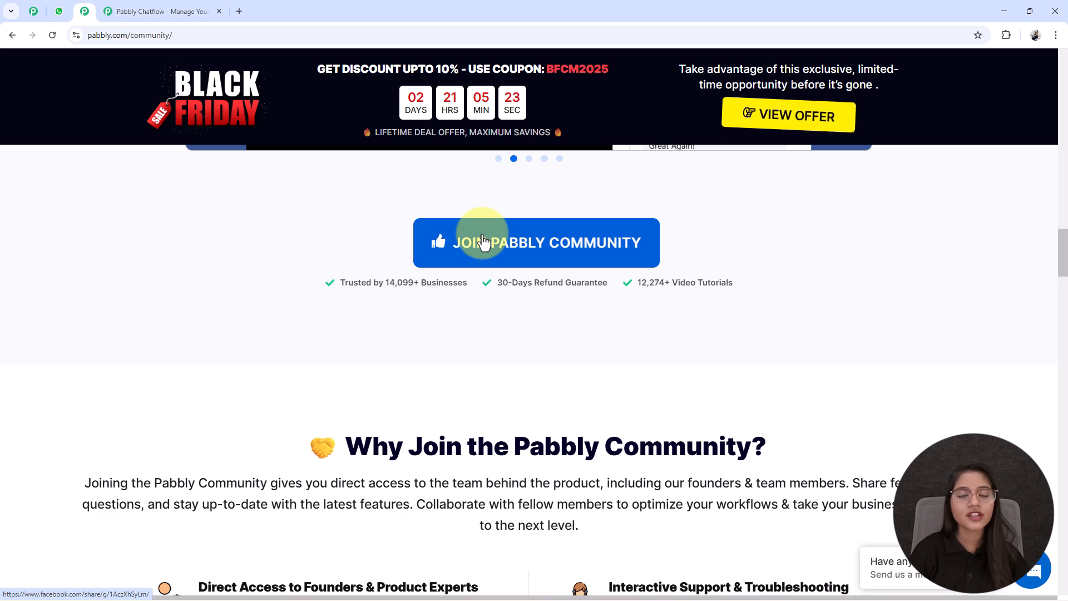
scroll(483, 241, up, 15)
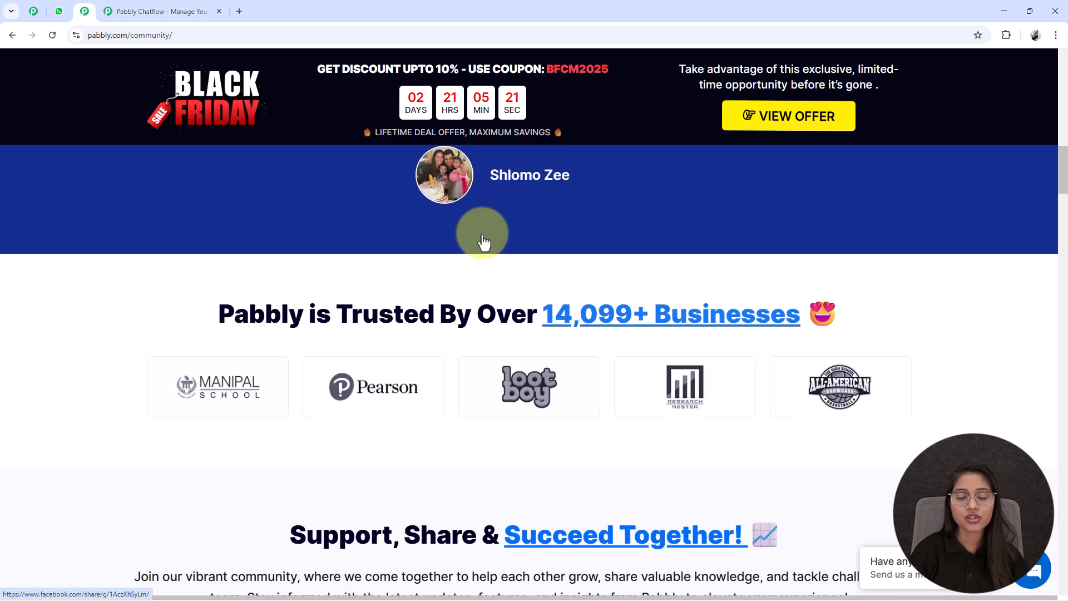
scroll(483, 239, up, 3)
scroll(479, 240, down, 2)
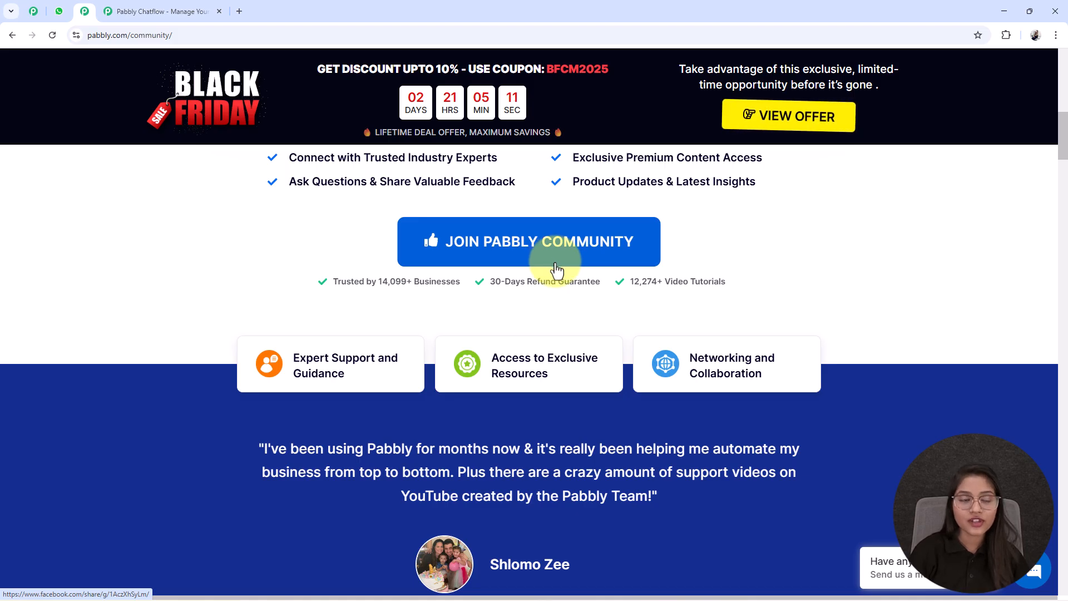
scroll(555, 269, up, 6)
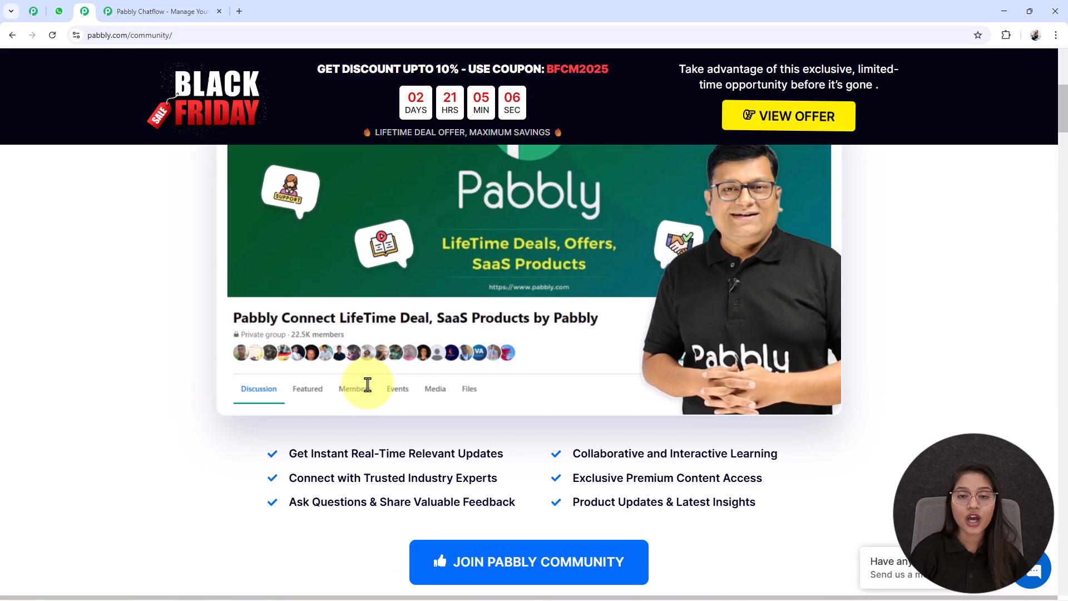
Return to the Pabbly Chatflow landing page, dismiss the Black Friday offer and sign in to the existing account.
click(128, 12)
click(726, 126)
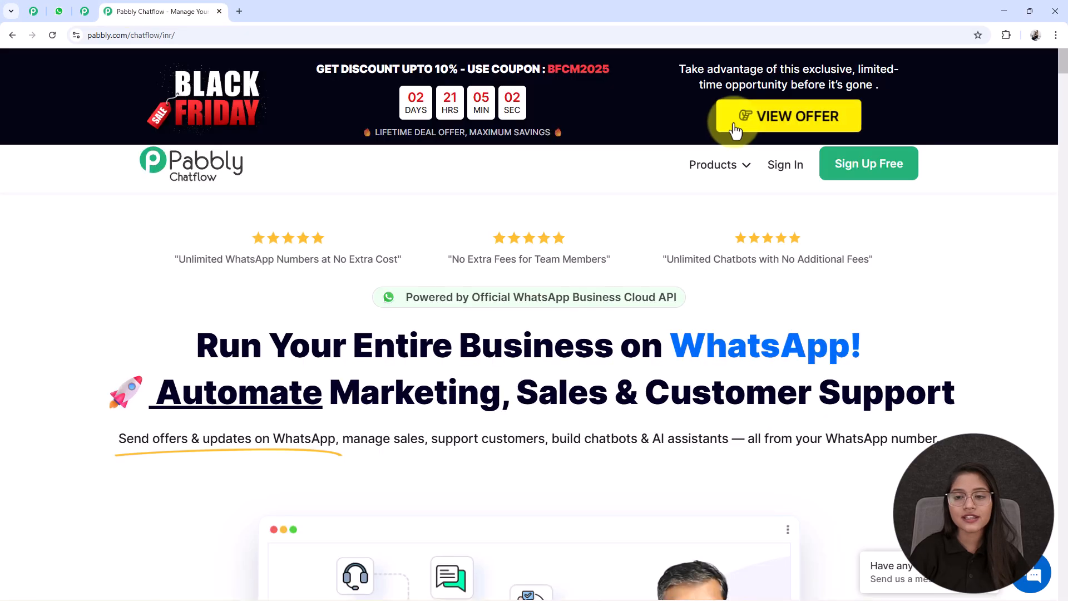
scroll(807, 200, down, 1)
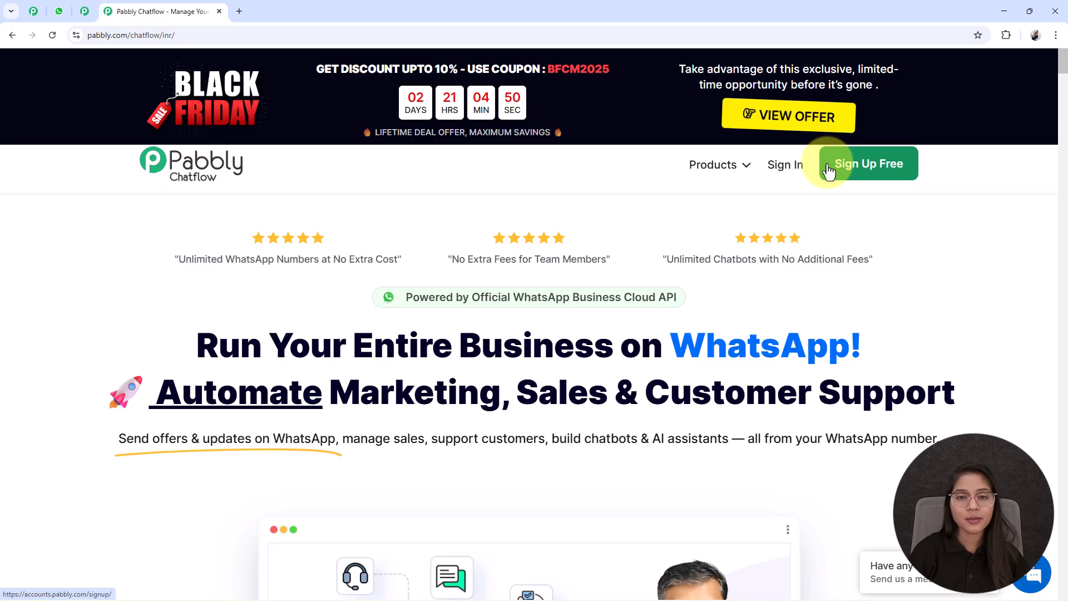
click(790, 169)
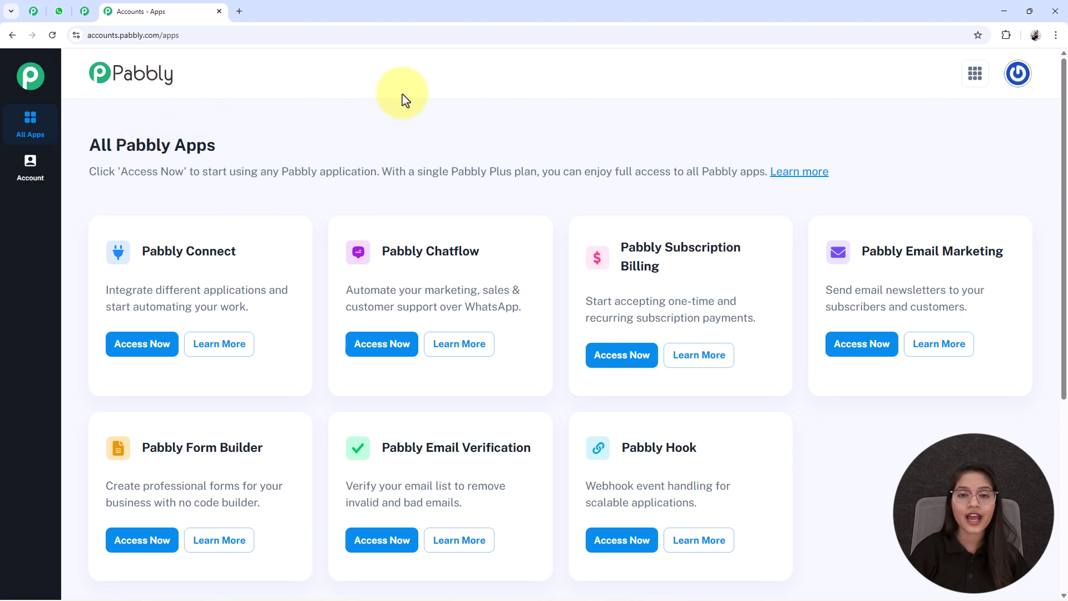
Access Pabbly Chatflow from the overview of all Pabbly apps.
drag(382, 248, 505, 241)
click(506, 241)
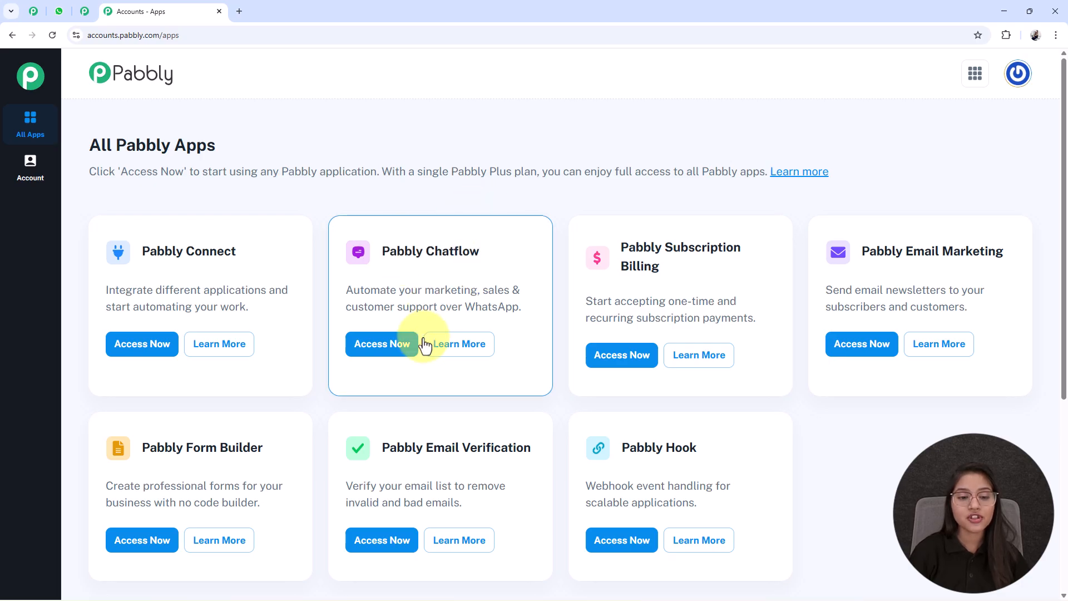
click(404, 350)
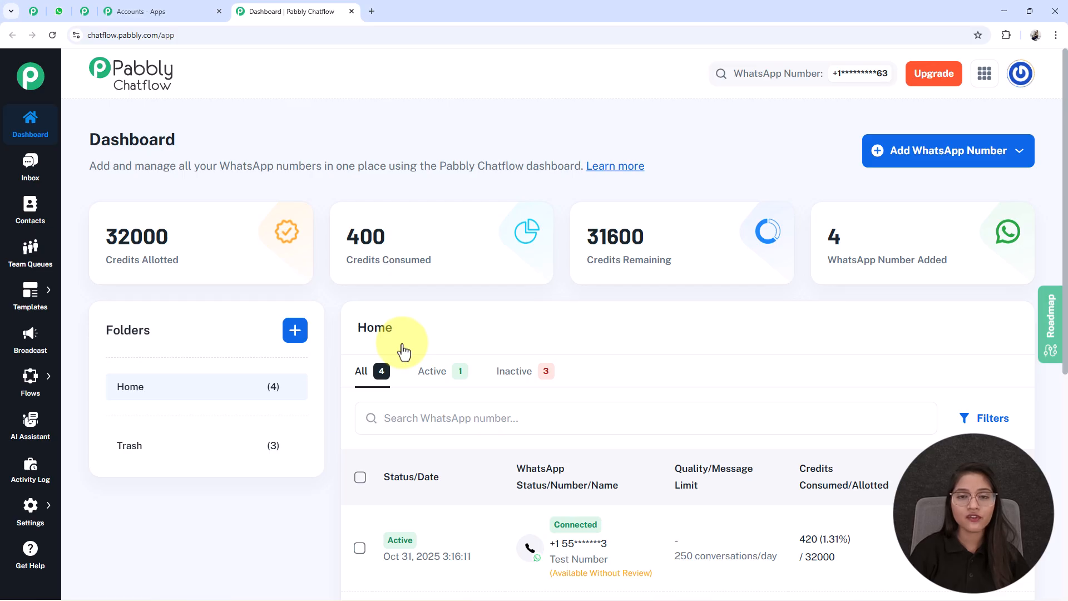
Examine the dashboard's allotted, consumed and remaining credits and the count of added WhatsApp numbers.
drag(107, 259, 179, 261)
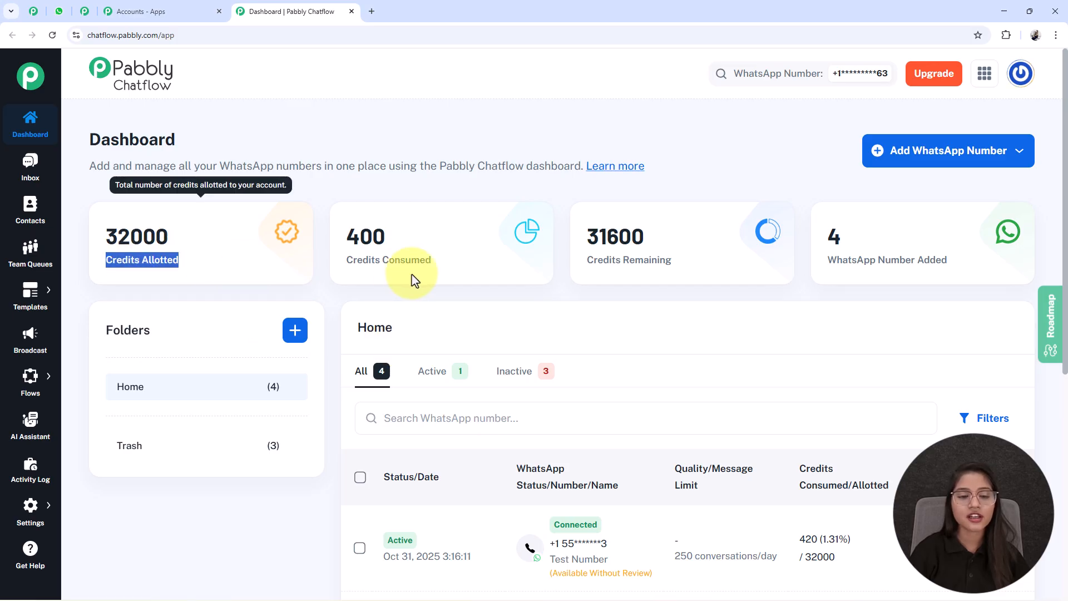
double_click(410, 260)
click(675, 267)
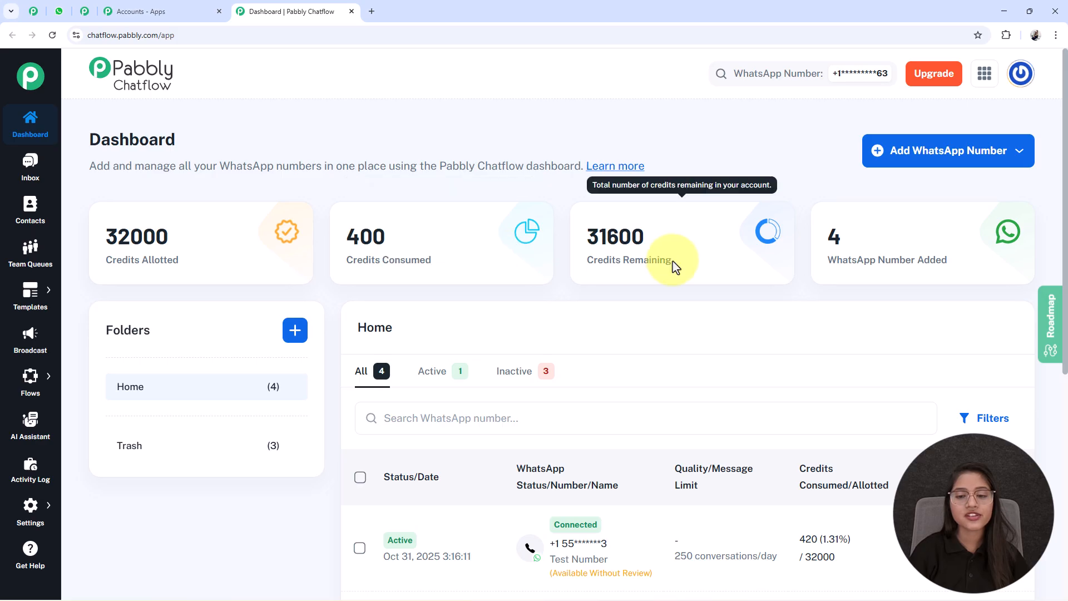
double_click(899, 249)
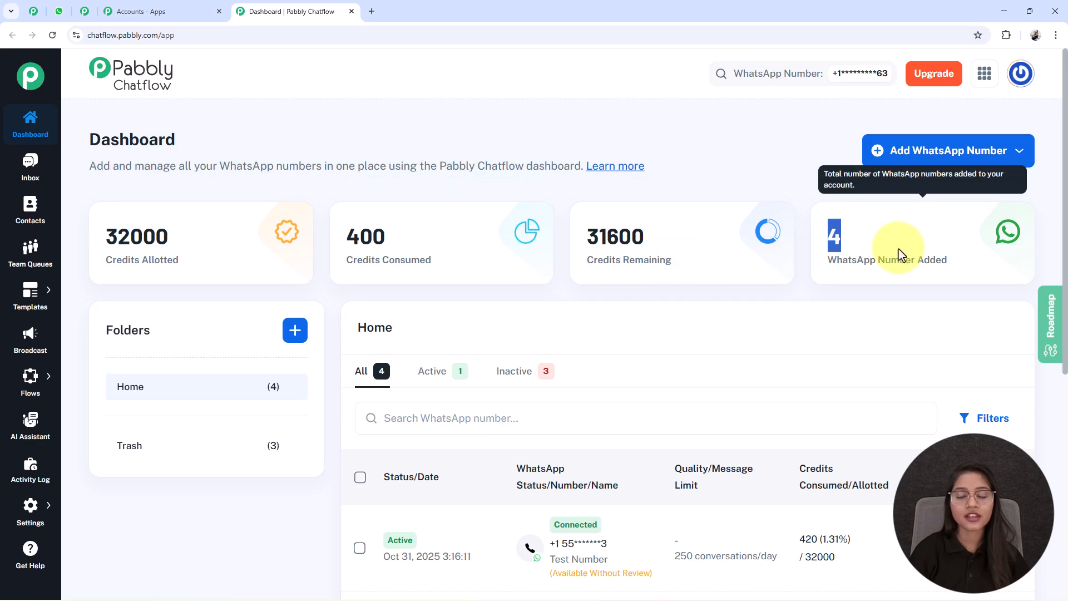
click(891, 265)
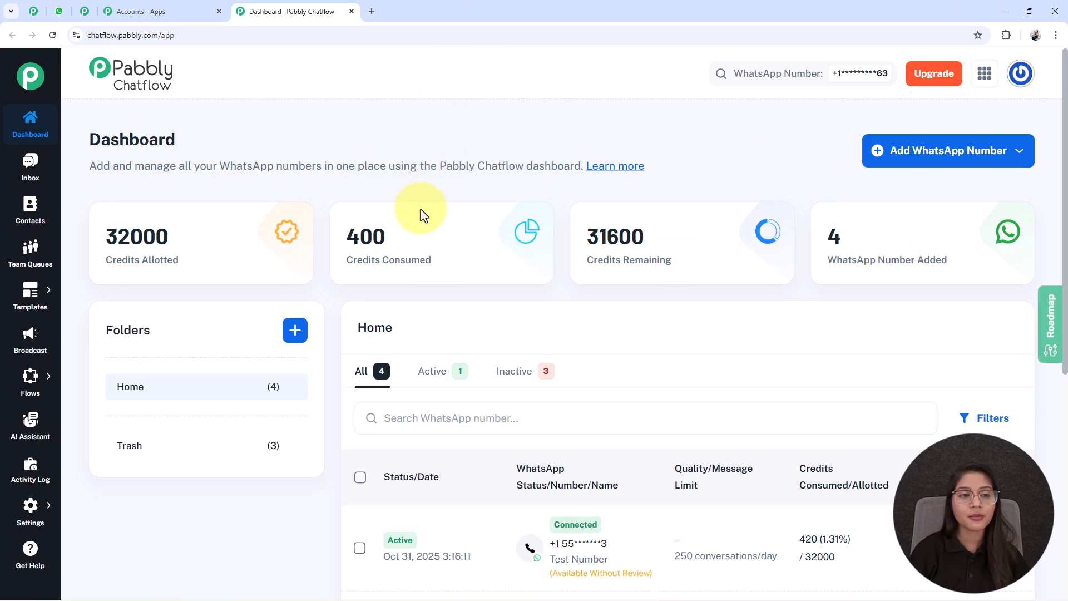
Check the connection methods offered for adding a WhatsApp number, then dismiss them without choosing one.
click(951, 159)
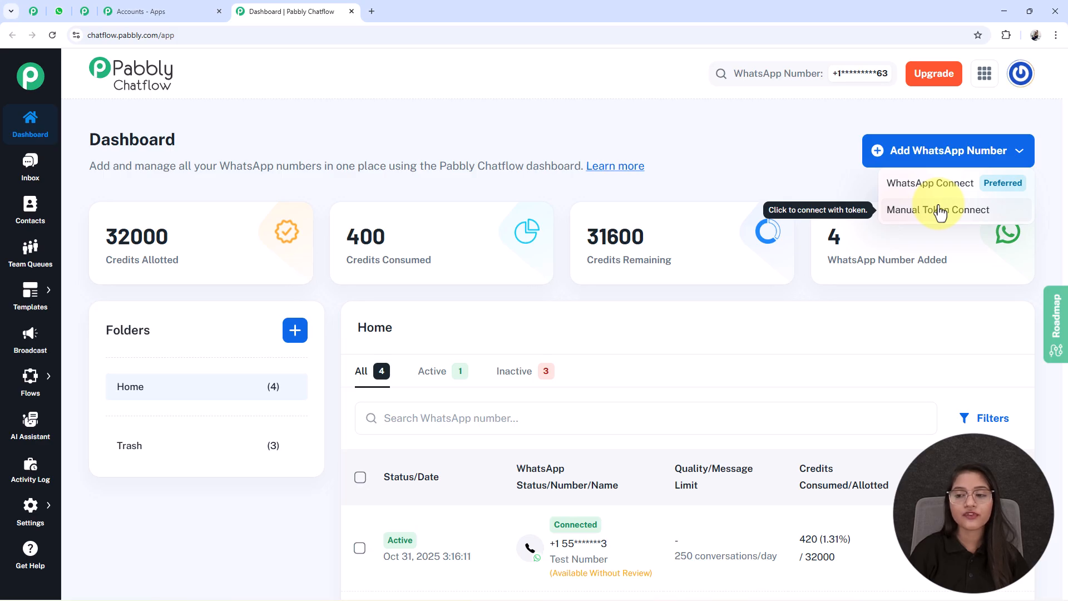
click(977, 139)
scroll(515, 65, down, 2)
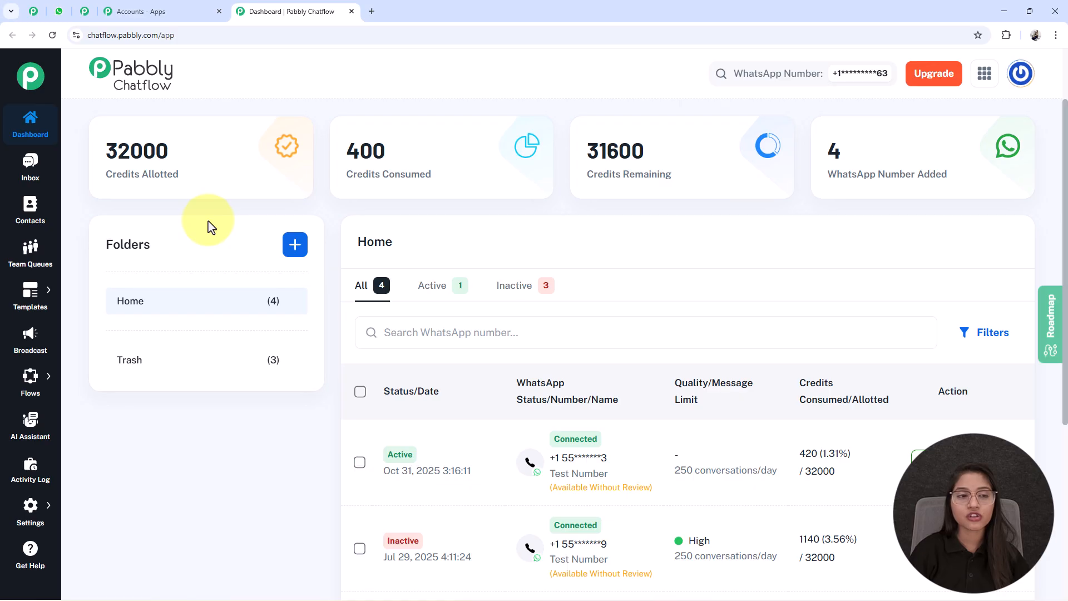
Check the folder creation options, dismiss them without creating a folder, and look over the dashboard's available sections.
click(297, 246)
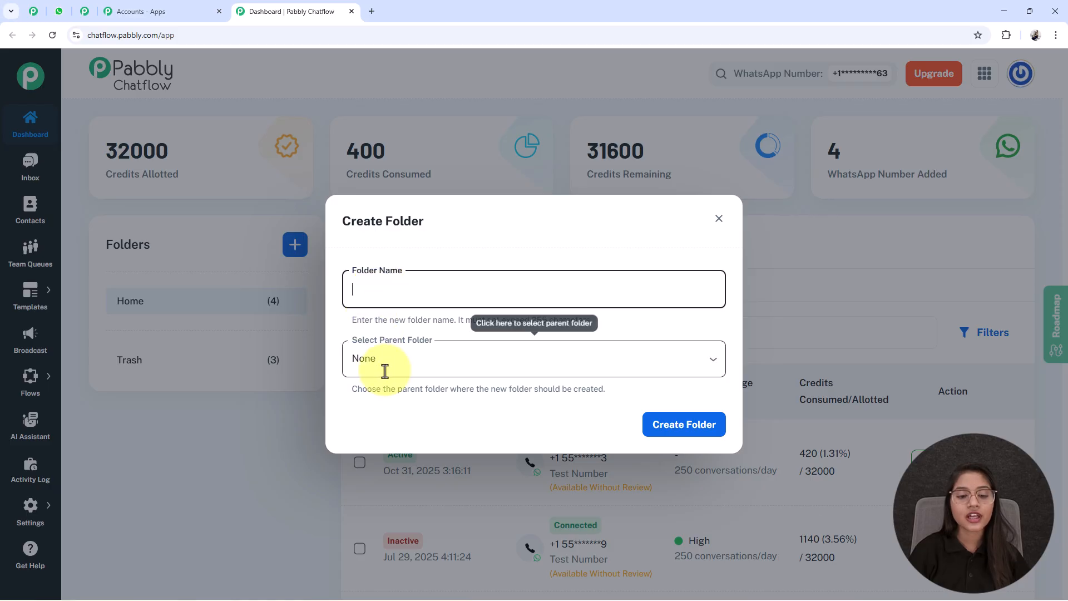
click(722, 221)
click(723, 222)
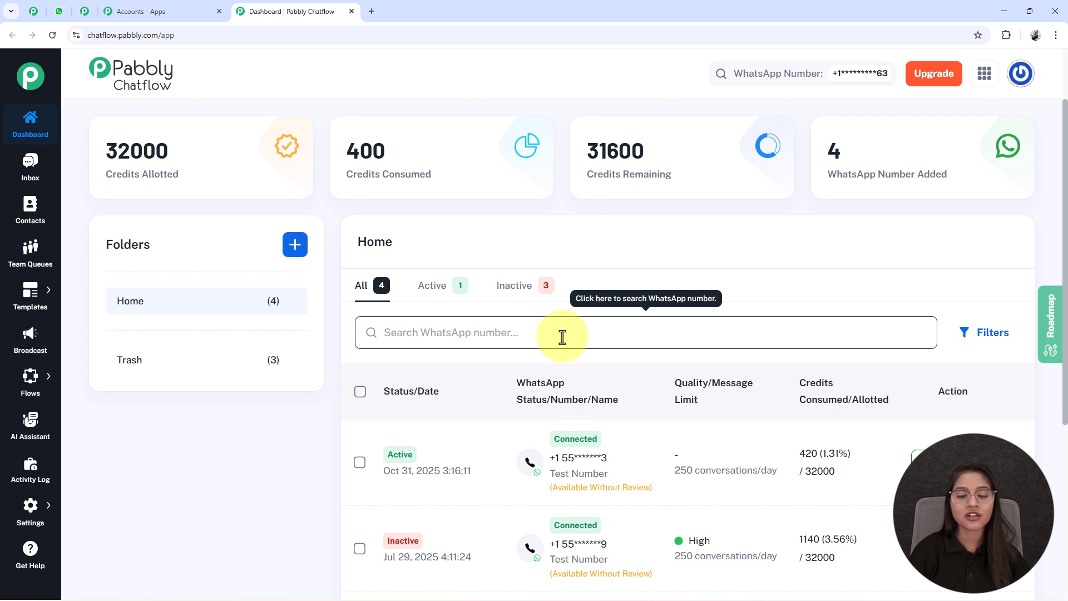
scroll(562, 337, up, 1)
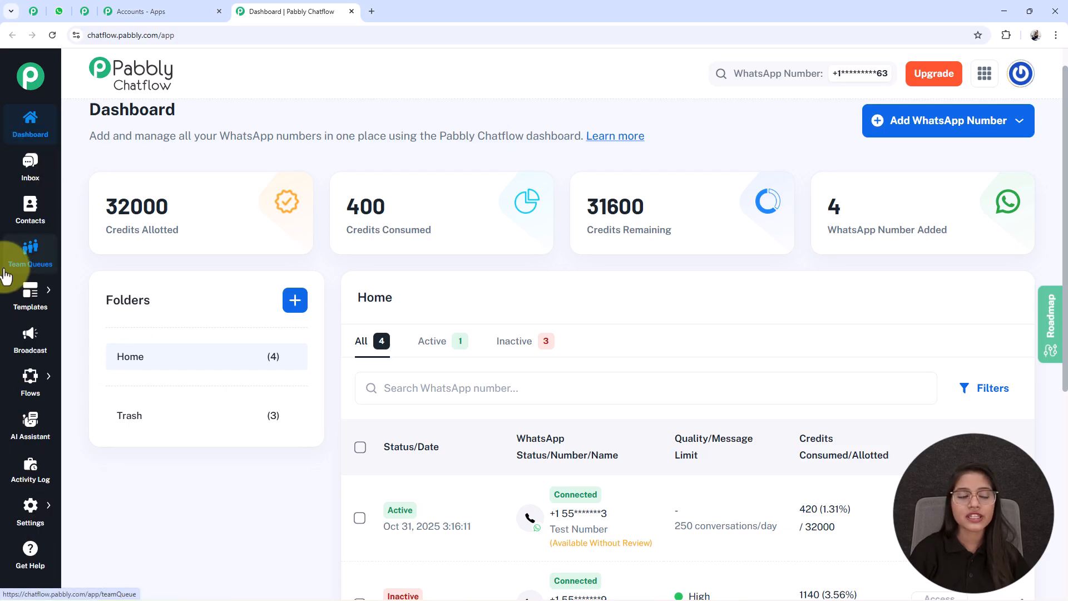
mouse_move(14, 301)
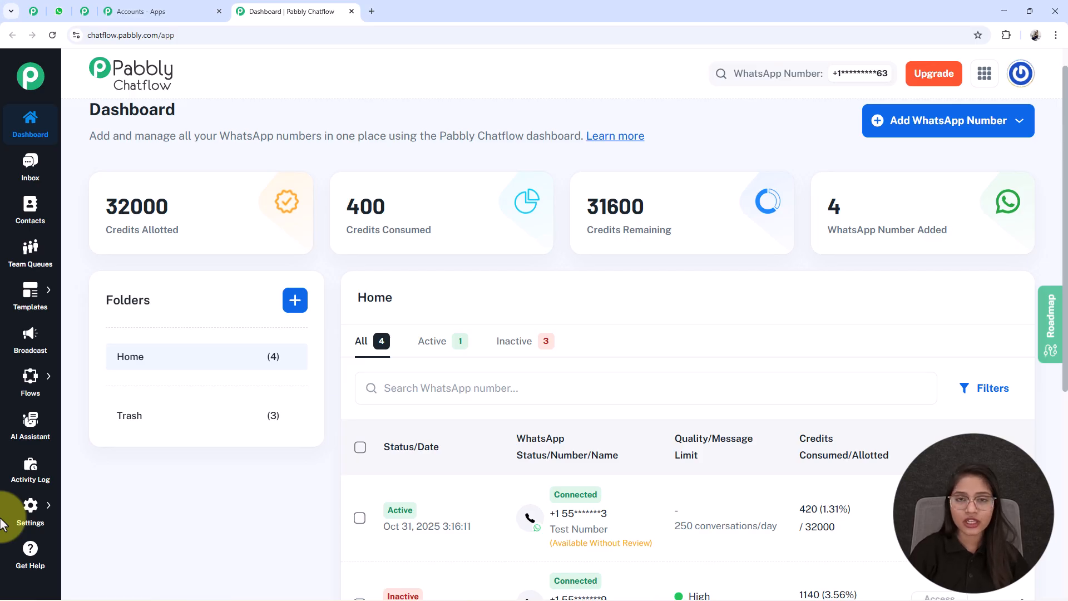
mouse_move(627, 185)
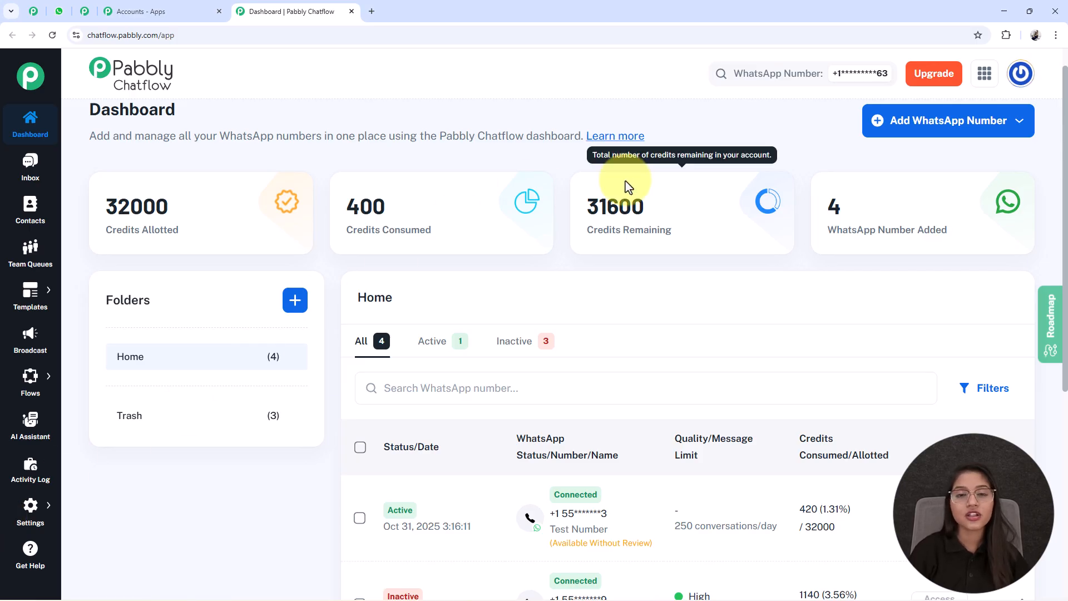
Access the Flow Builder and add a new flow.
mouse_move(25, 381)
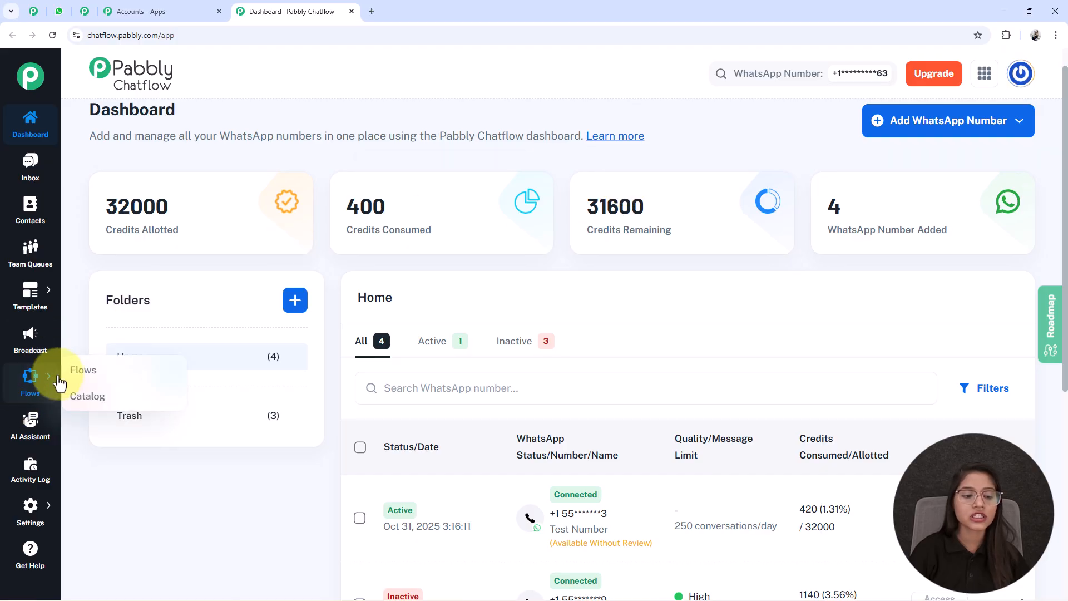
click(78, 370)
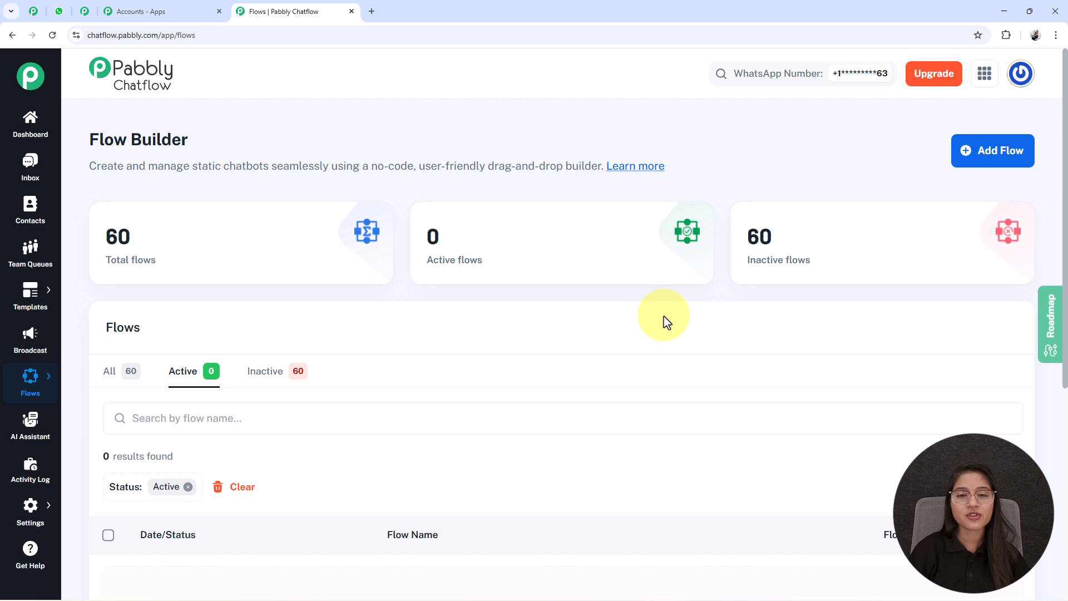
double_click(166, 143)
click(192, 147)
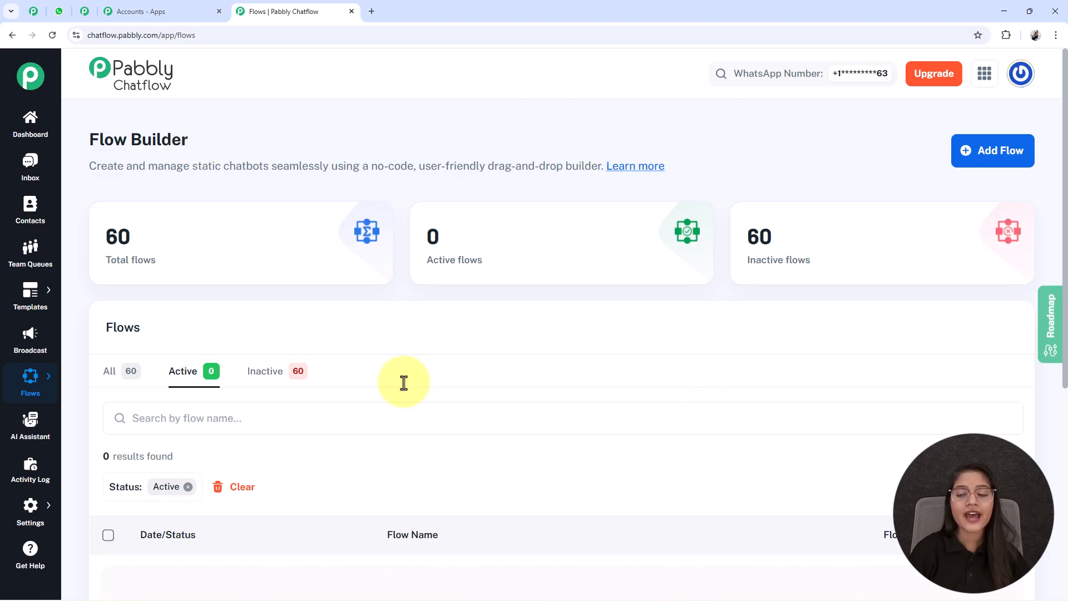
click(981, 155)
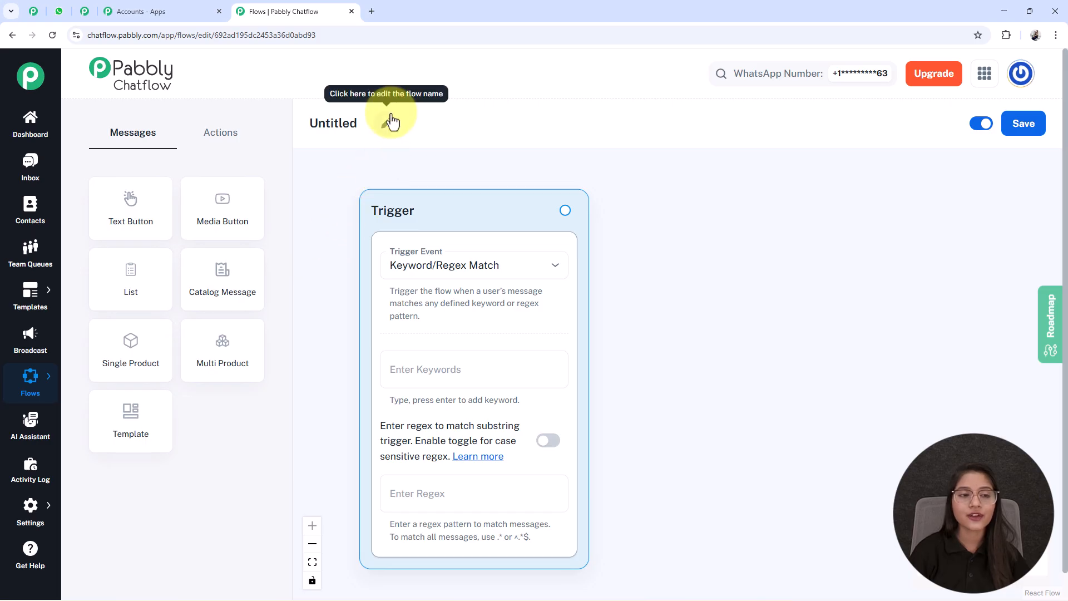
Rename the untitled flow as "Build a WhatsApp Chatbot for Online Coaching".
click(391, 122)
drag(376, 118, 296, 123)
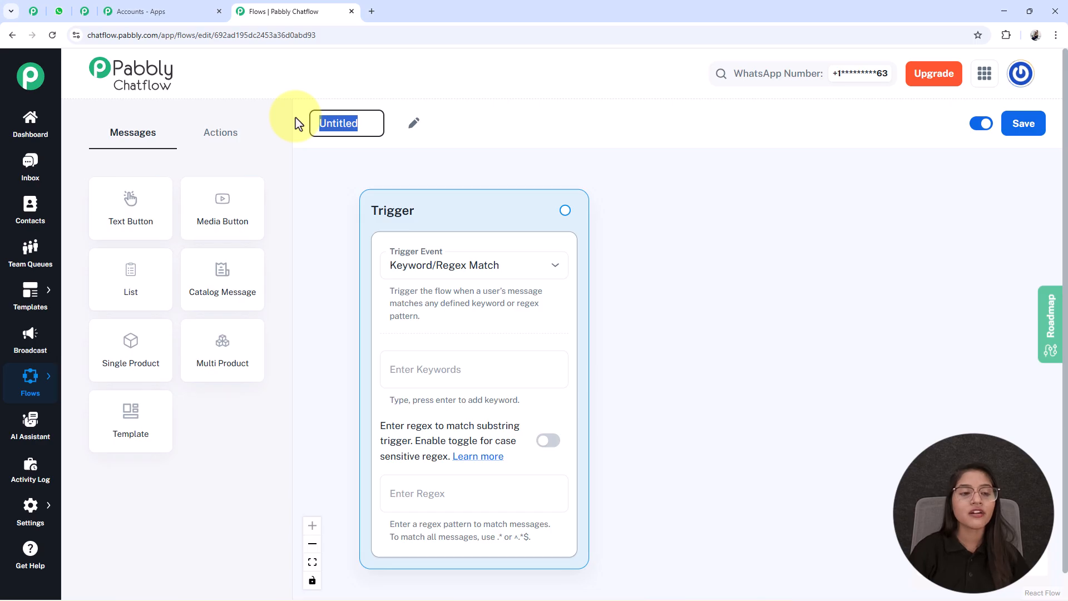
text(Build a WhatsApp Chatbot for Online Coaching)
click(745, 228)
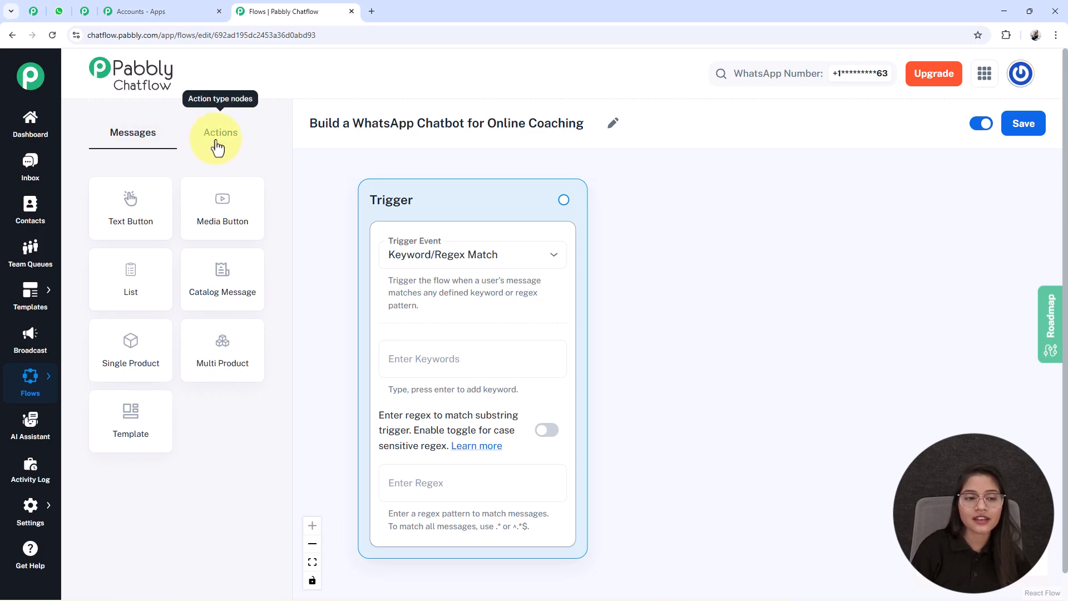
Check the available action and message nodes, then save the flow.
click(247, 149)
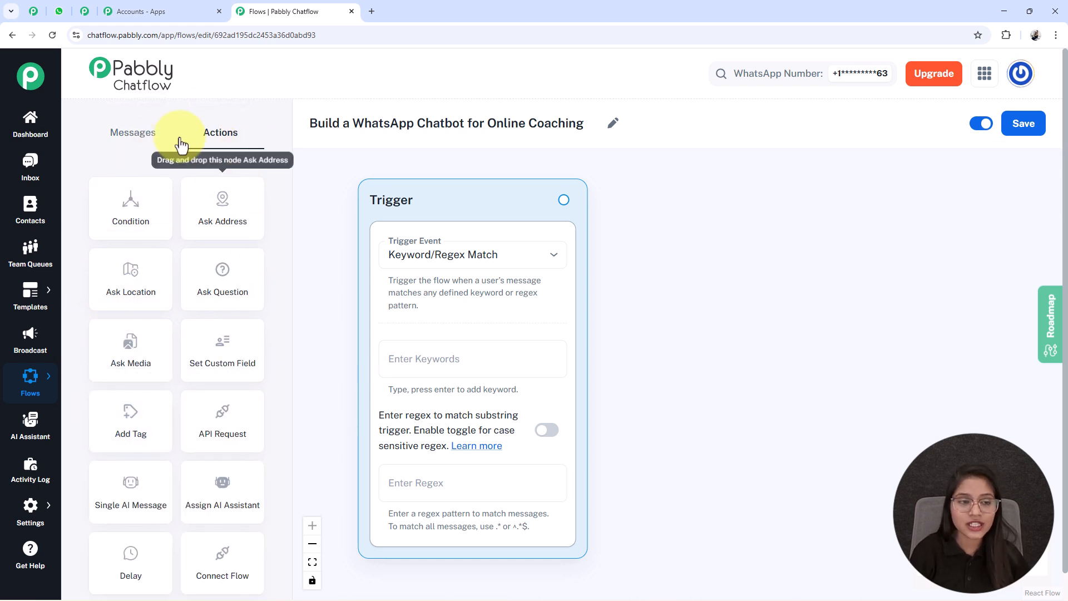
click(153, 139)
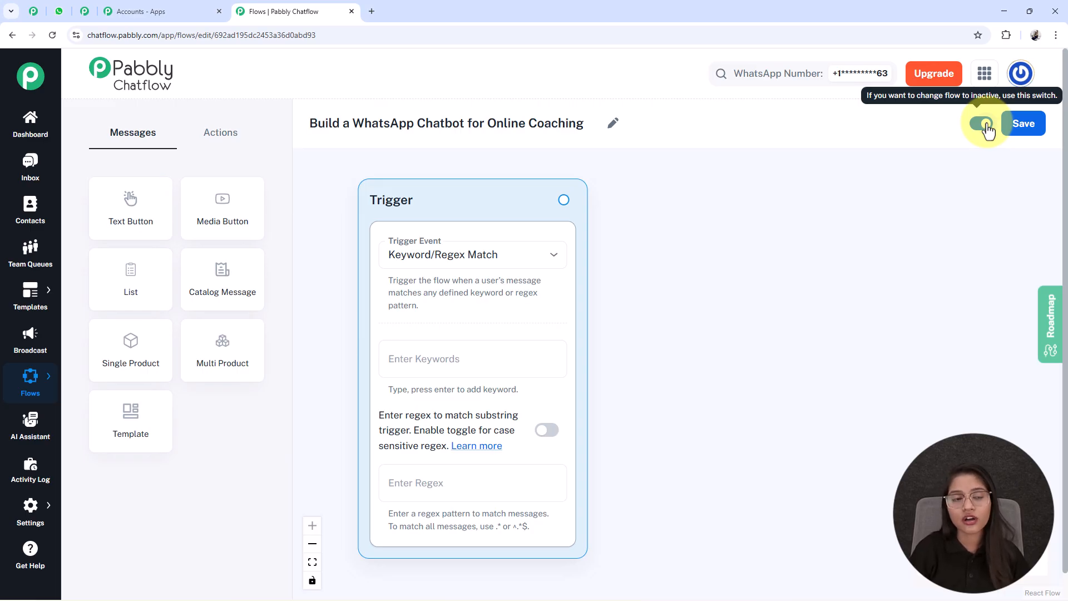
click(1045, 133)
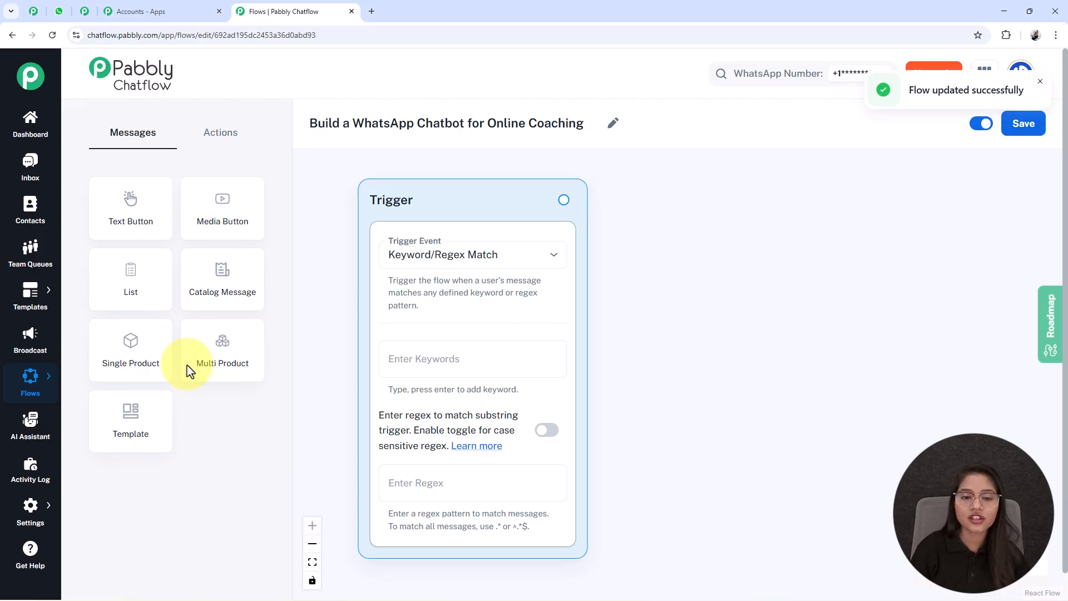
Set the trigger event to Keyword/Regex Match and leave case-sensitive regex matching off.
click(433, 265)
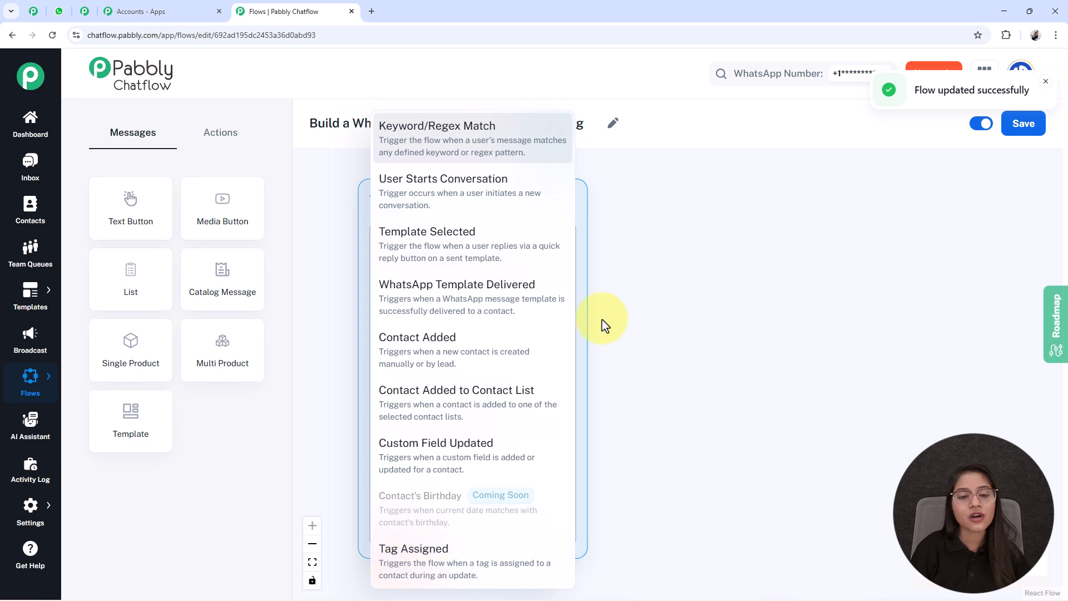
click(427, 146)
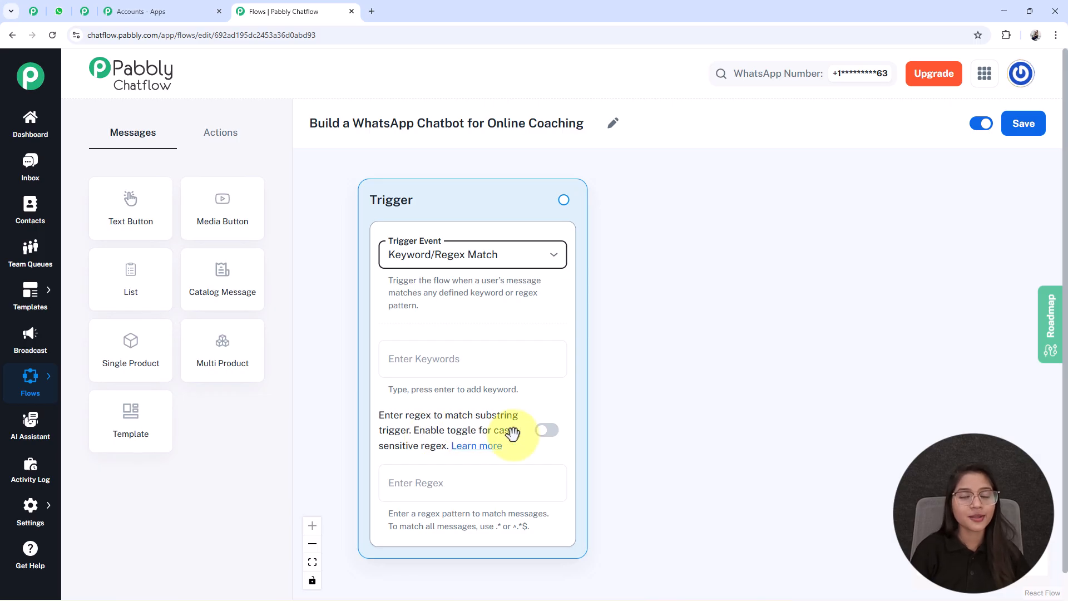
click(547, 431)
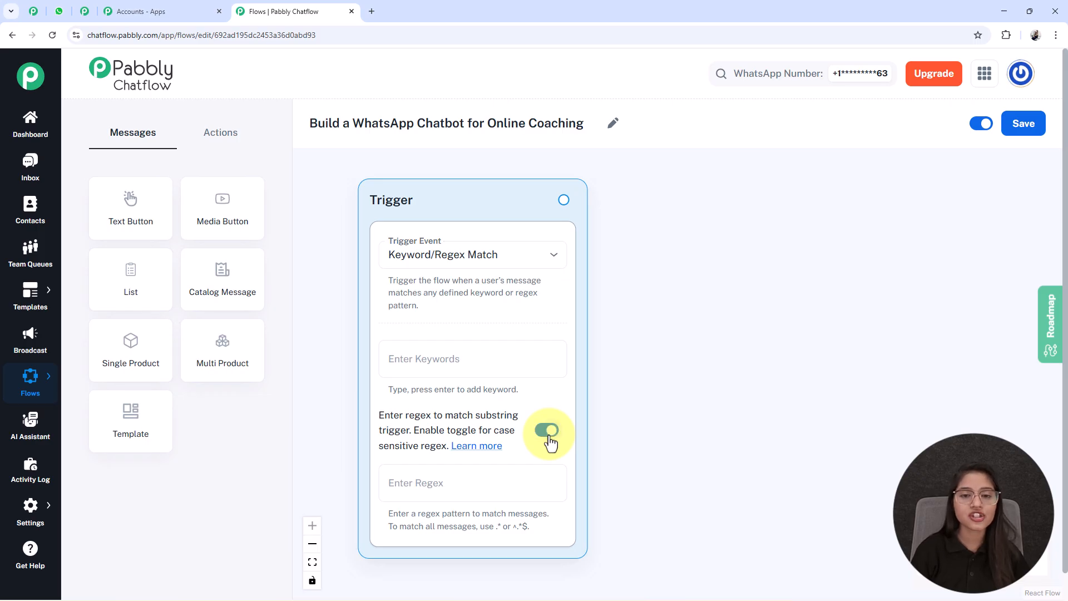
click(548, 437)
Add the trigger keywords "Hello", "Hi" and "Coaching Class".
click(452, 365)
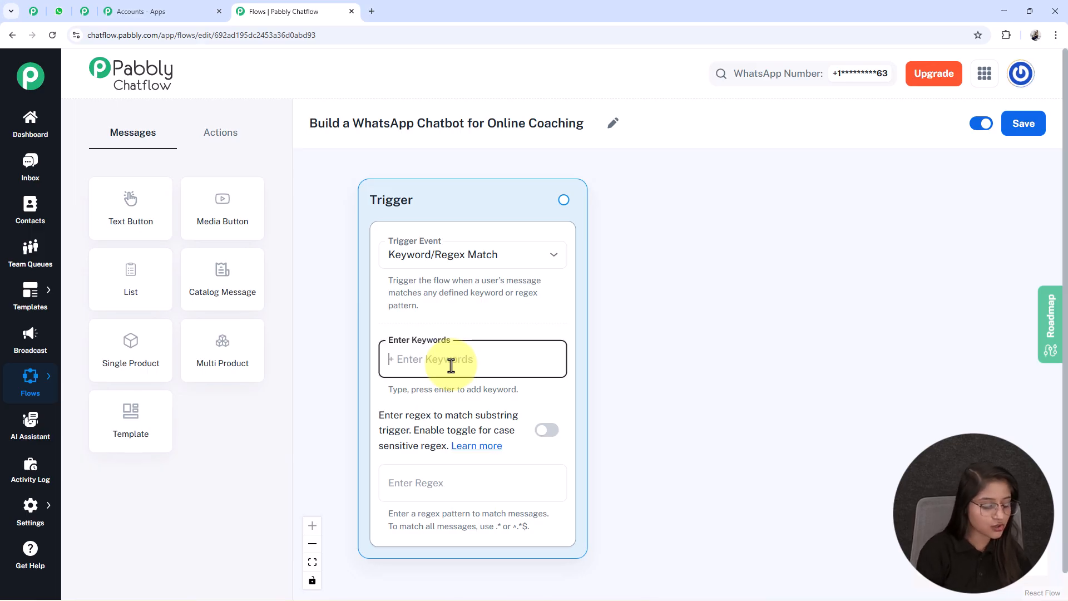
text(Hello)
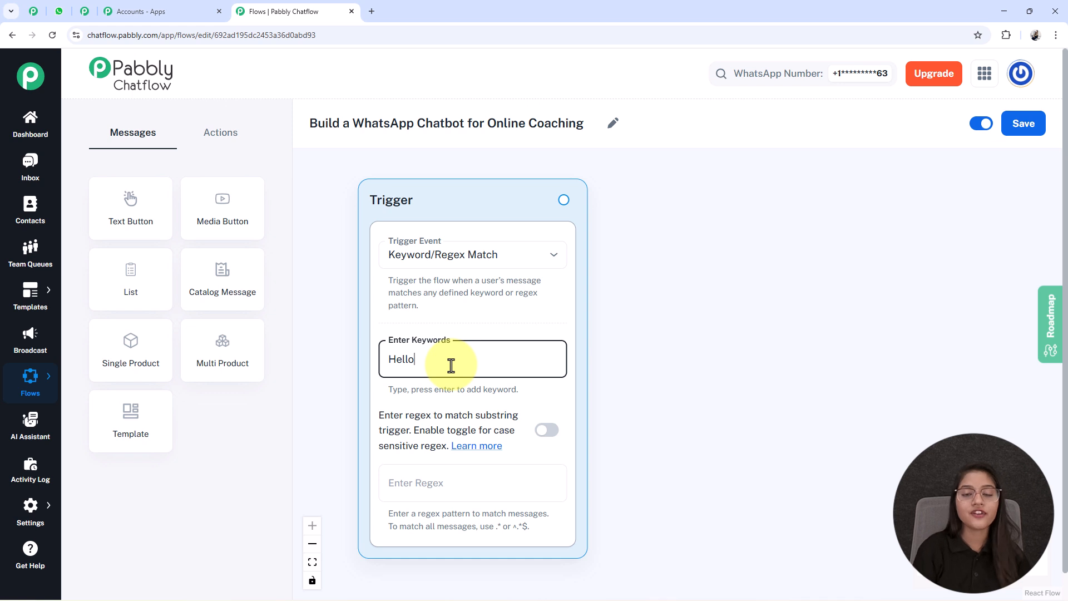
key(Return)
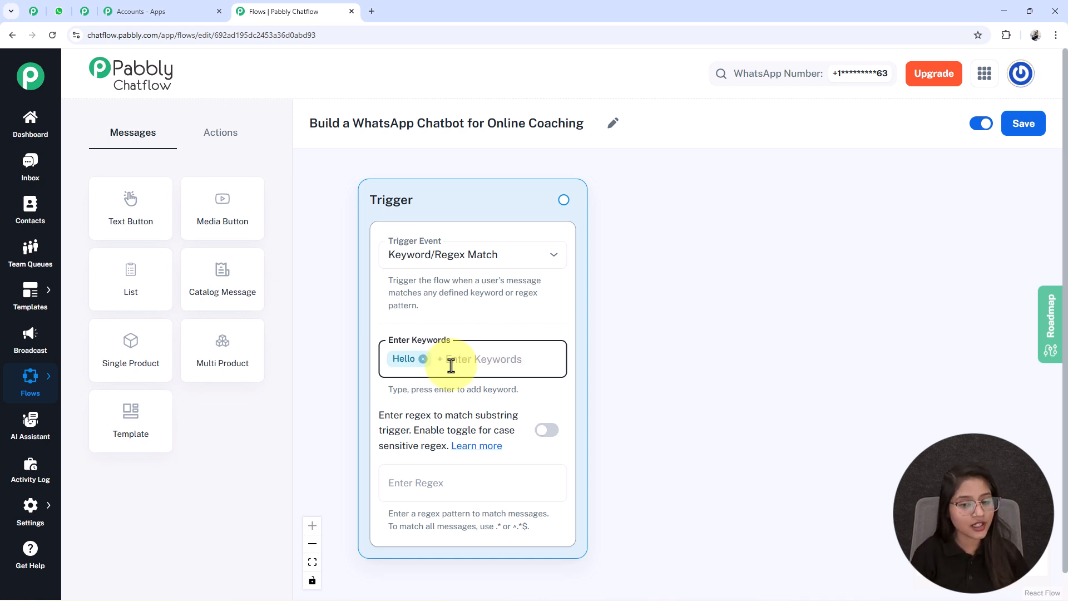
text(Hi)
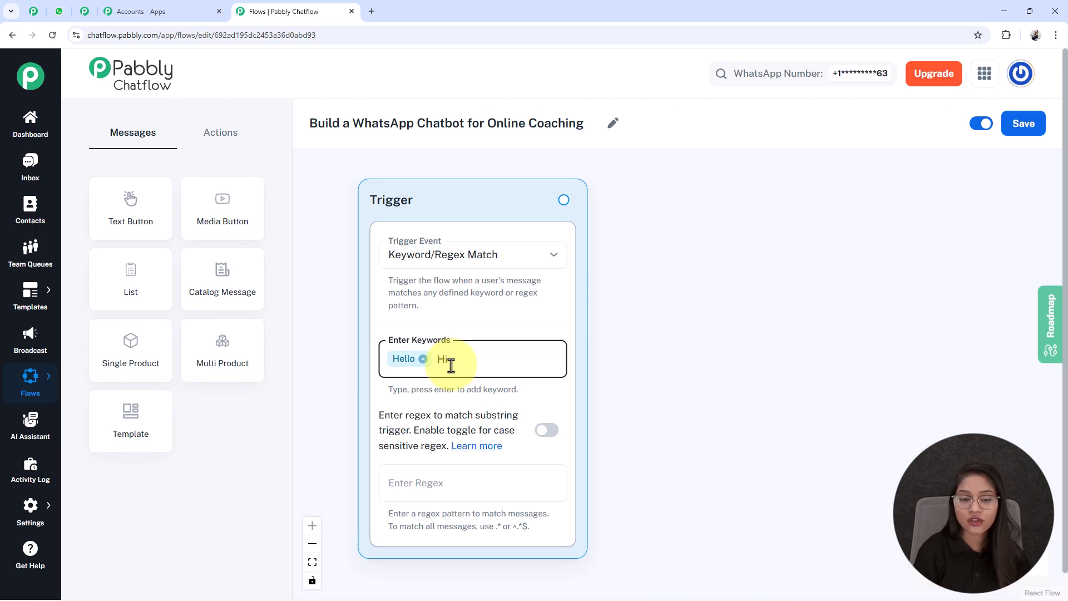
key(Return)
text(Coaching Class)
key(Return)
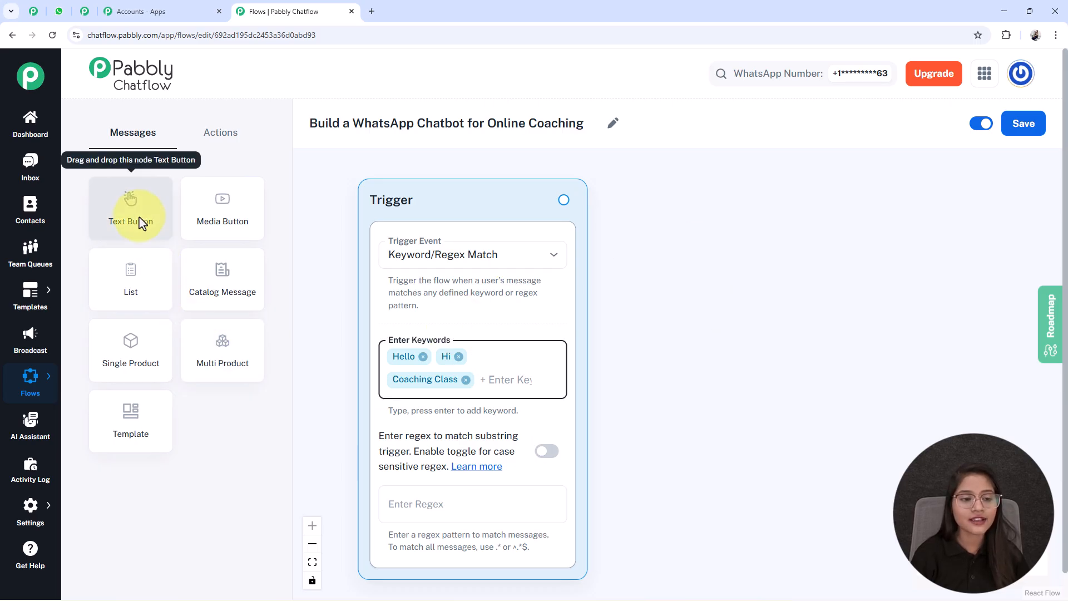
Add a Text Button node beside the trigger and paste in the Bright Minds Online Coaching welcome message ending with "*How can I help you today?*".
drag(139, 222, 718, 245)
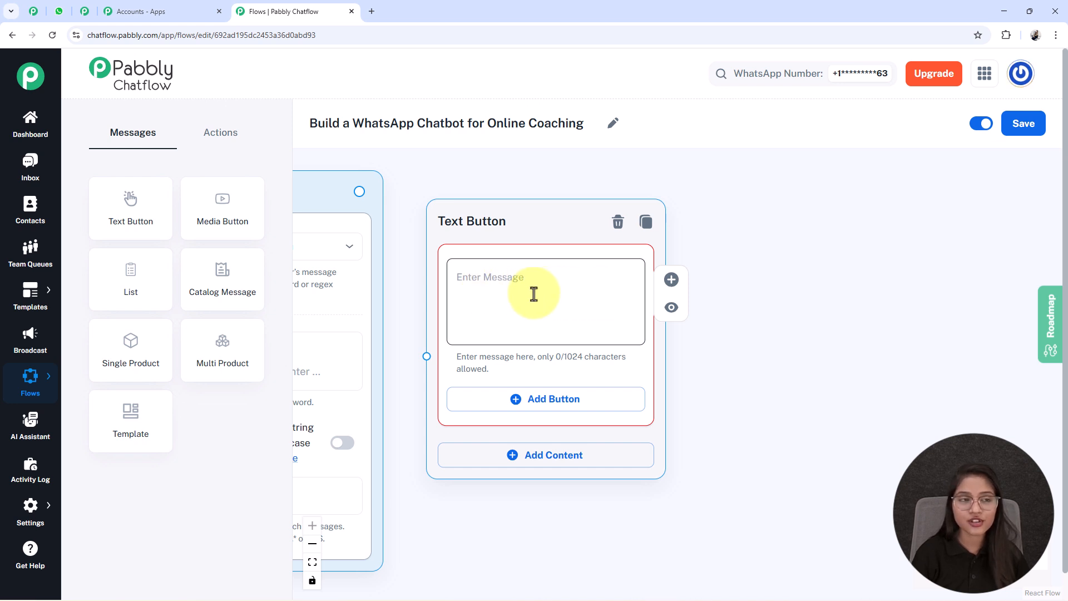
click(505, 294)
key(ctrl+v)
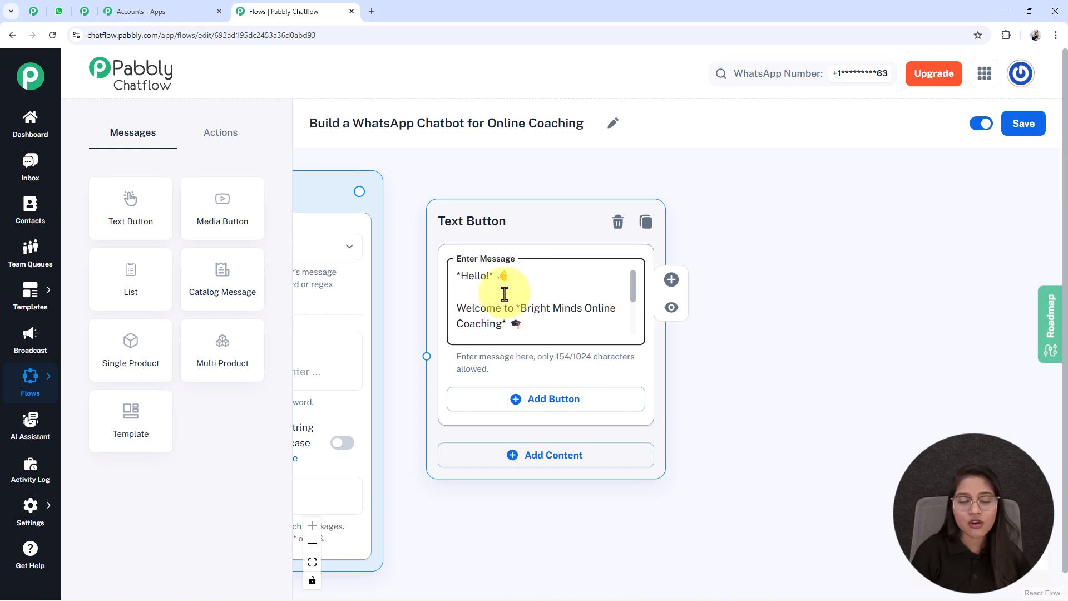
scroll(504, 293, down, 3)
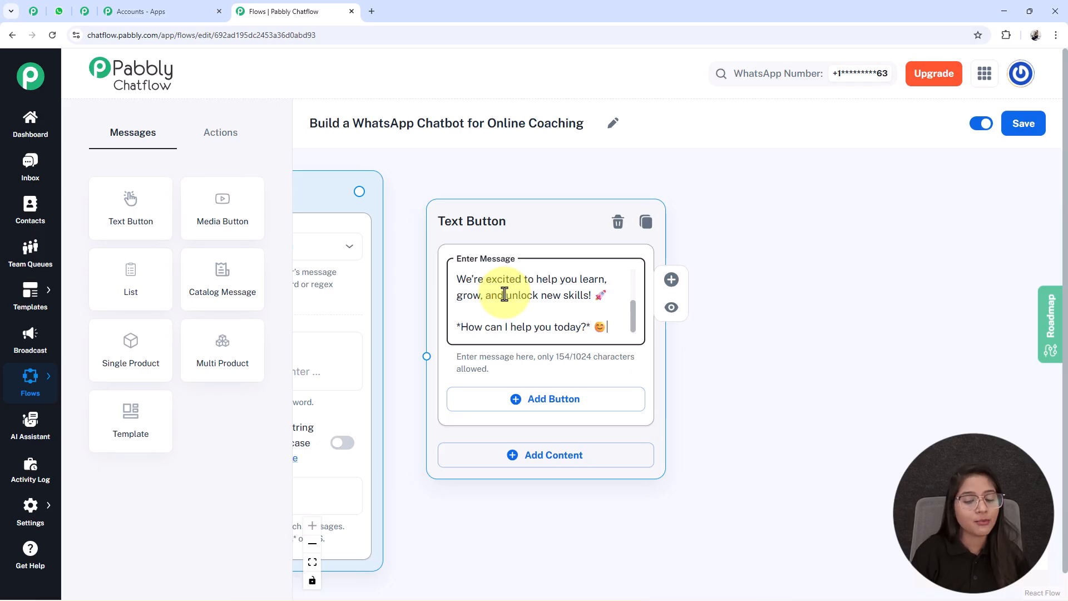
Add two buttons to the welcome message, labelled "View Courses 📚" and "Contact Support📞".
drag(480, 229, 489, 204)
drag(739, 414, 684, 373)
click(518, 340)
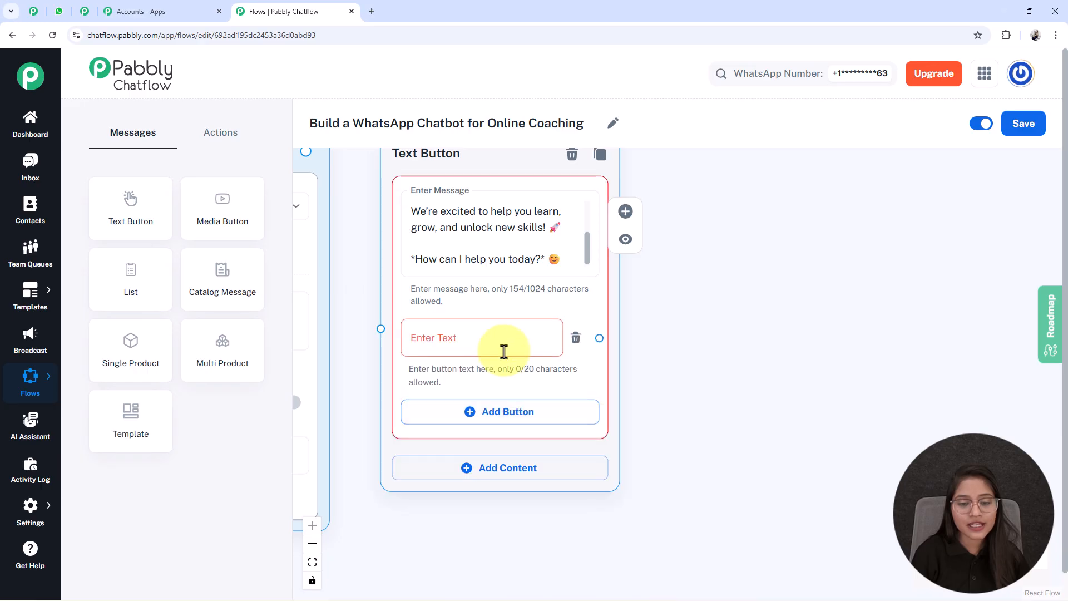
click(488, 421)
click(416, 347)
text(View Courses 📚)
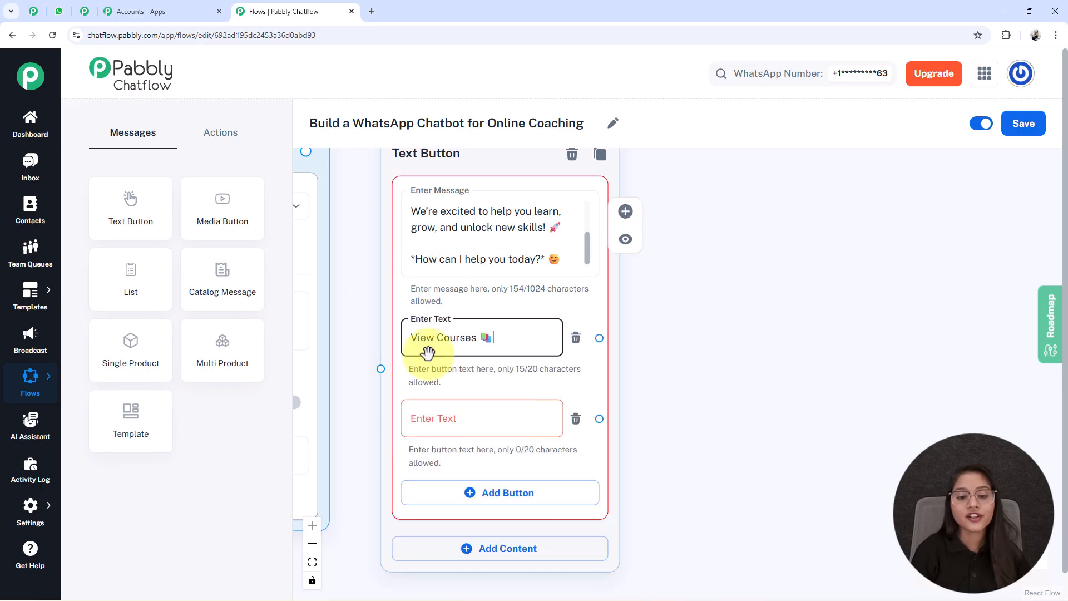
click(480, 418)
text(Contact Support📞)
Connect the Trigger node's output to the Text Button node's input.
drag(780, 536, 894, 478)
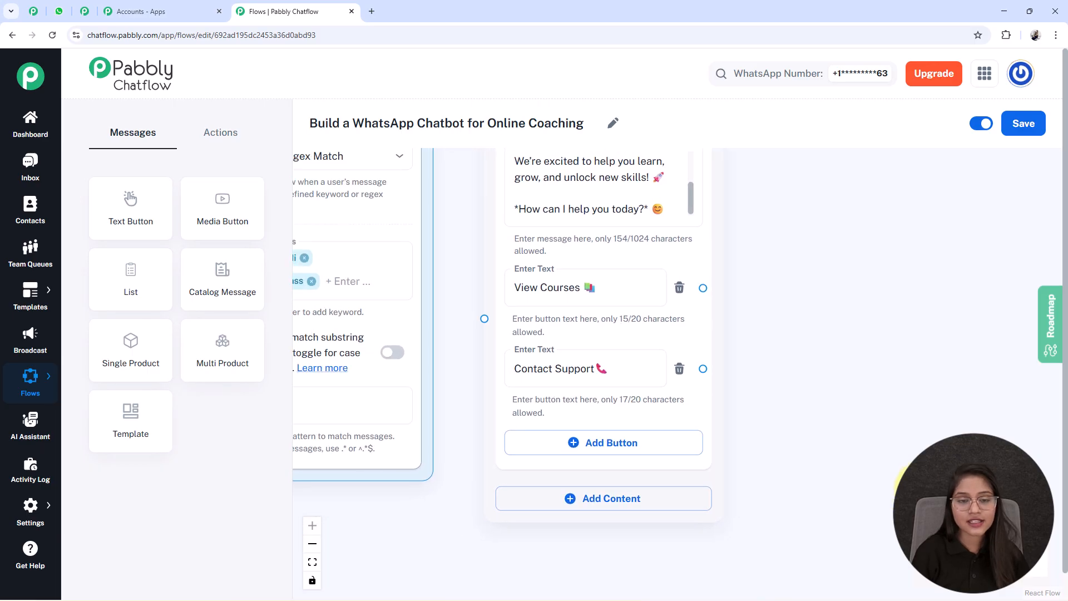
scroll(706, 449, down, 2)
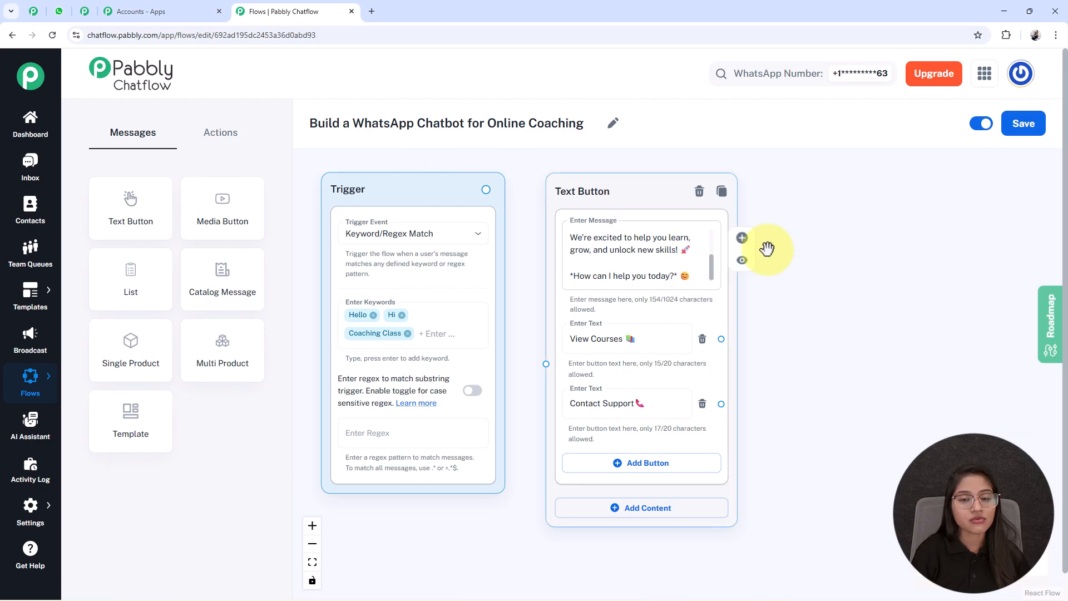
drag(487, 188, 545, 364)
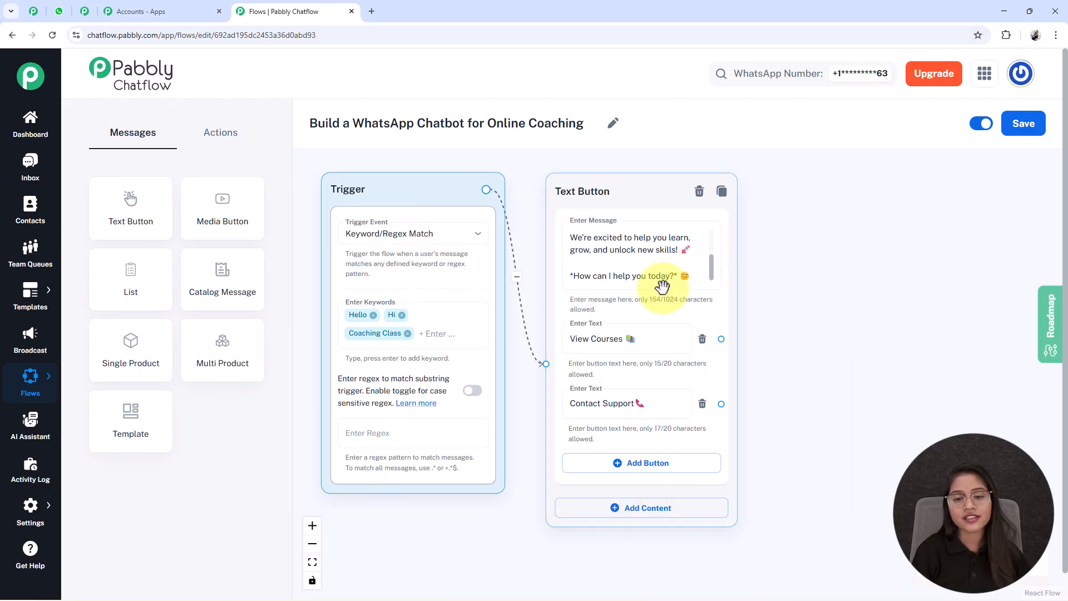
Add a List node beside the welcome message node and enter "*Here are the courses we offer* 👇" as its body.
scroll(709, 429, up, 2)
drag(708, 429, 717, 458)
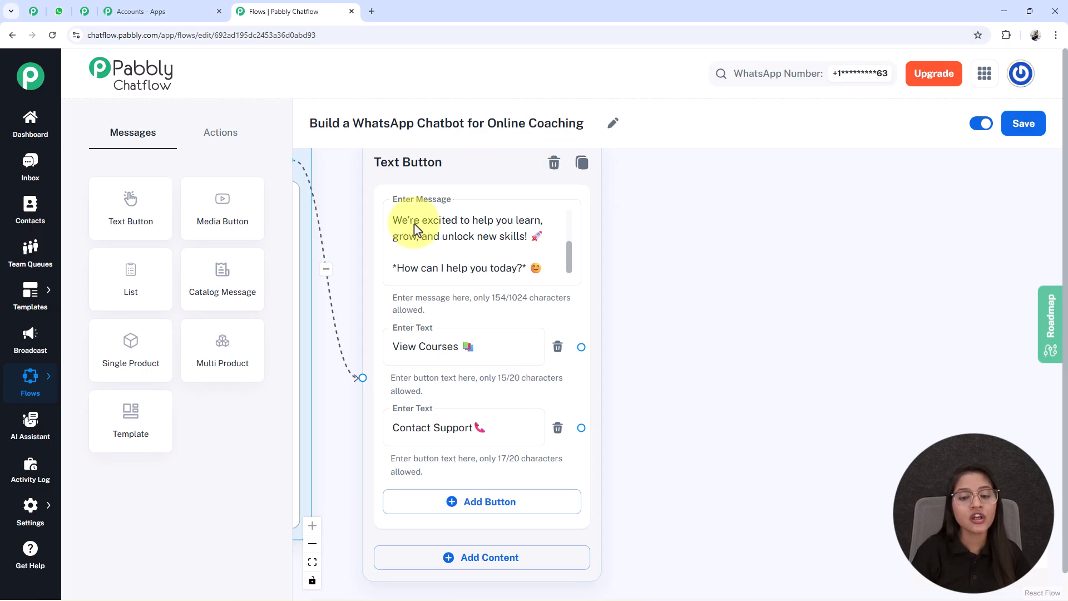
drag(138, 267, 803, 229)
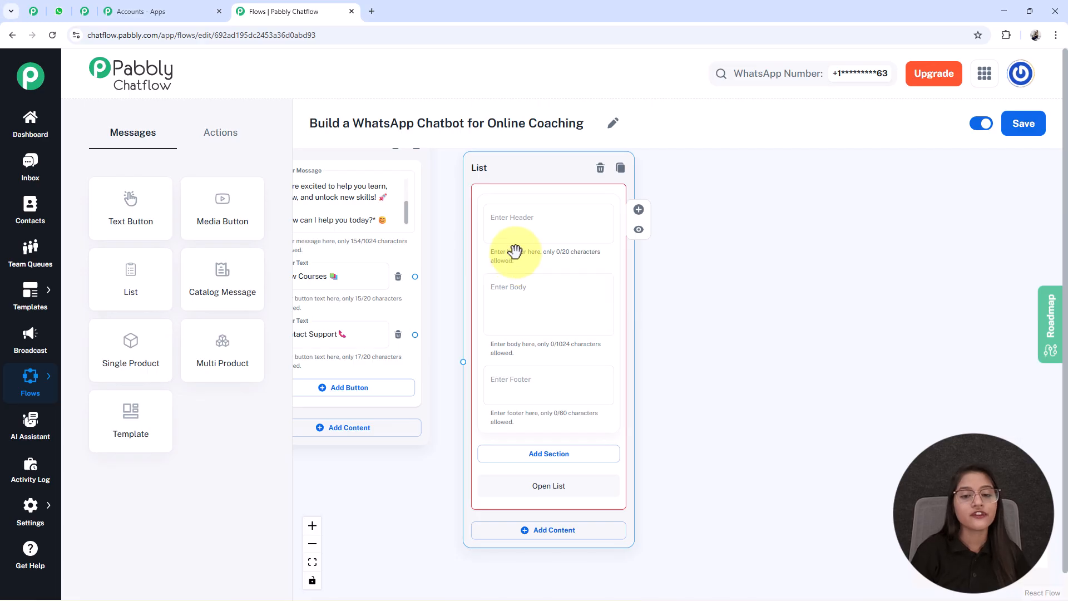
scroll(504, 199, up, 2)
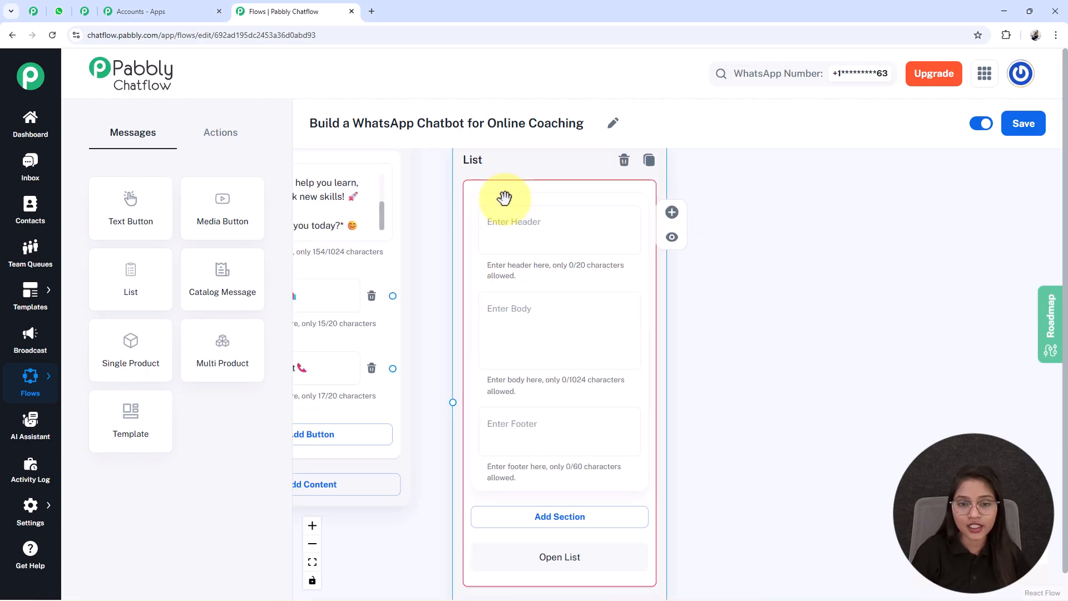
scroll(529, 228, down, 4)
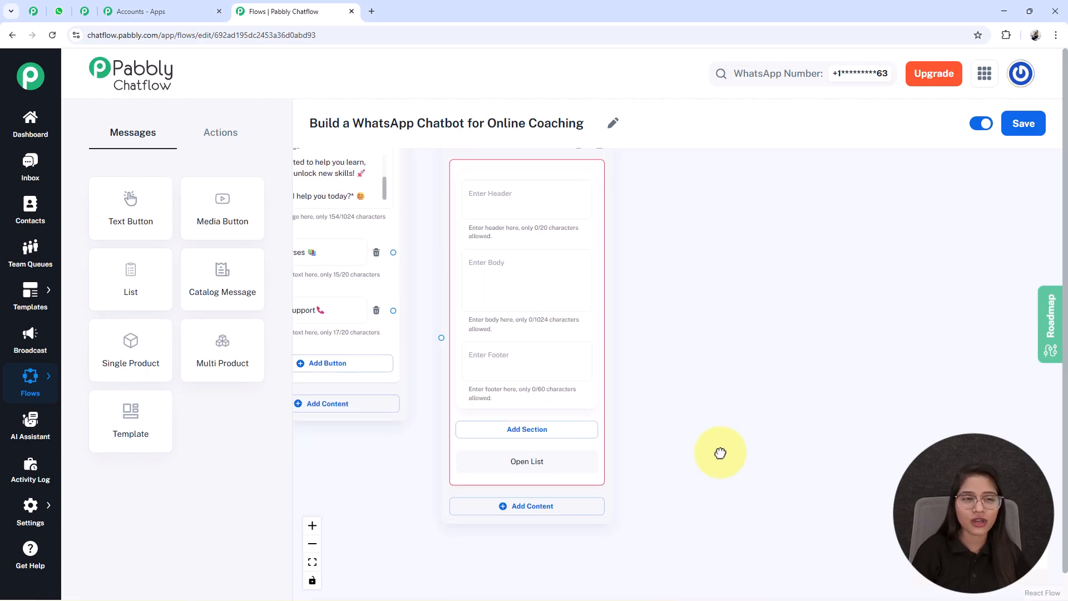
click(470, 302)
scroll(471, 302, up, 2)
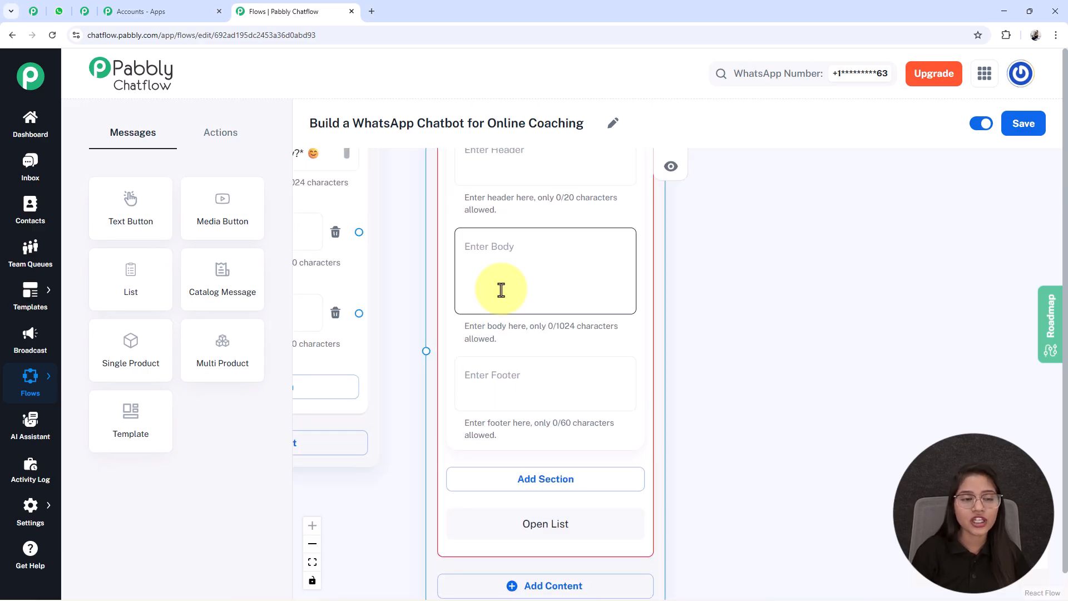
text(*Here are the courses we offer* 👇)
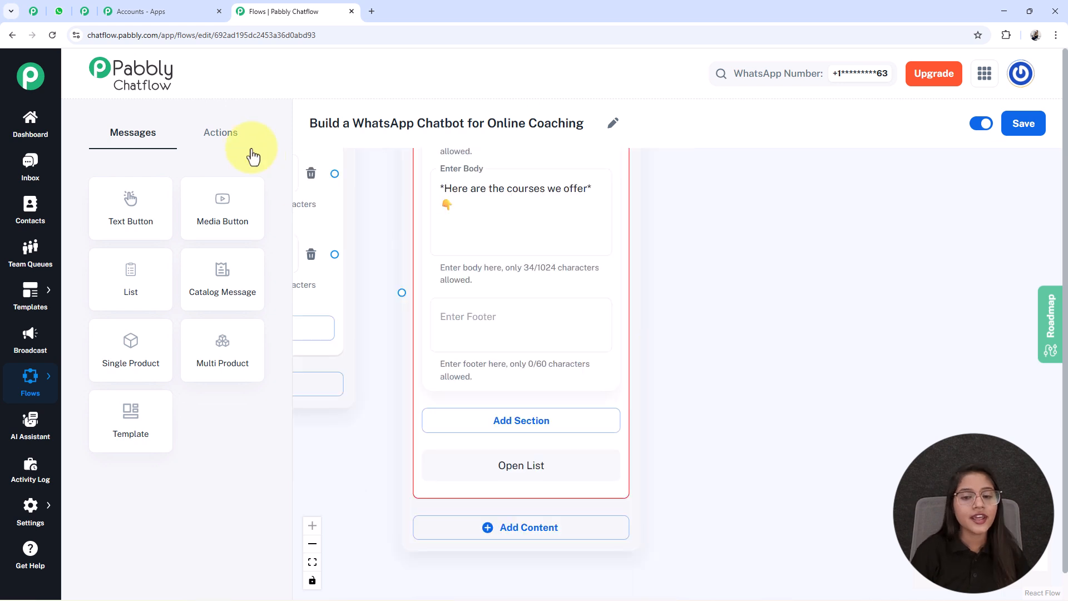
Add a section to the List node and title it "Course Type".
drag(765, 364, 746, 291)
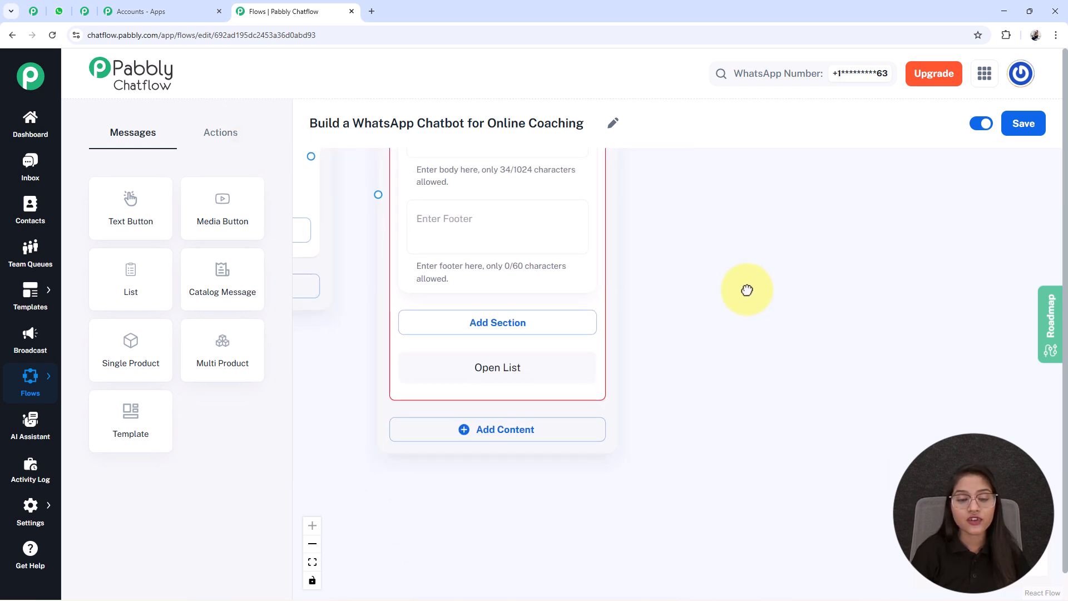
drag(698, 483, 715, 369)
click(505, 218)
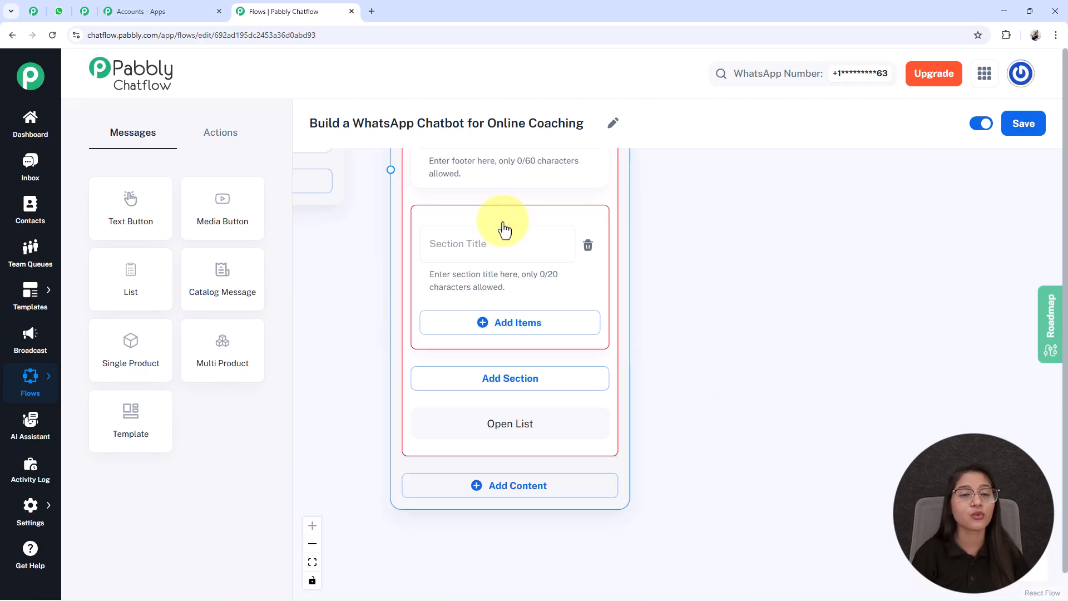
click(479, 251)
text(Course Type)
Add three items to the Course Type section, titled "Spoken English", "Coding for Beginners" and "Personality Development".
drag(792, 484, 792, 410)
click(497, 312)
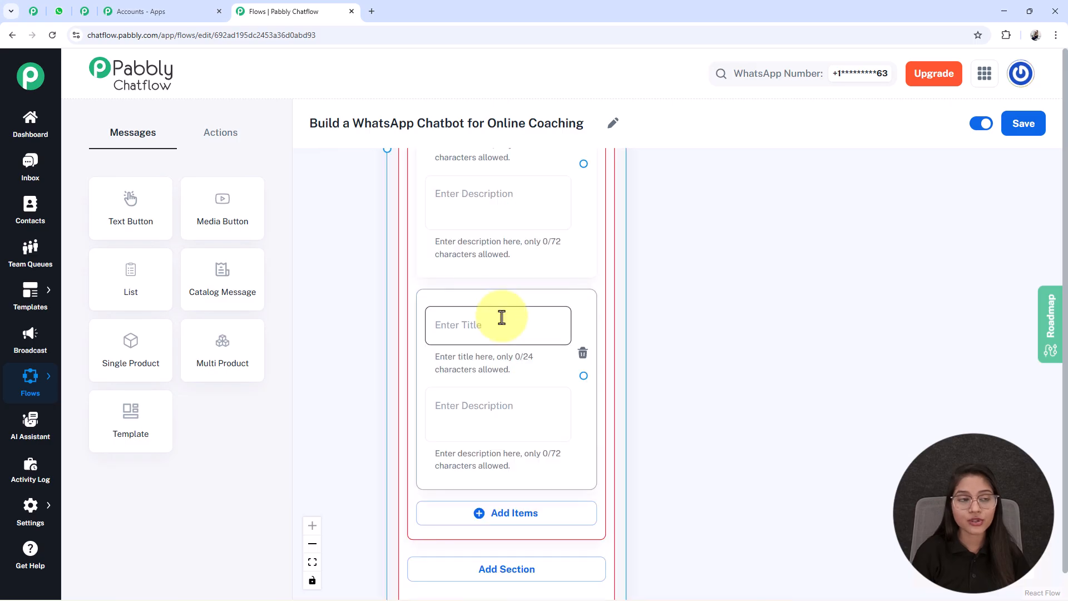
scroll(572, 362, down, 3)
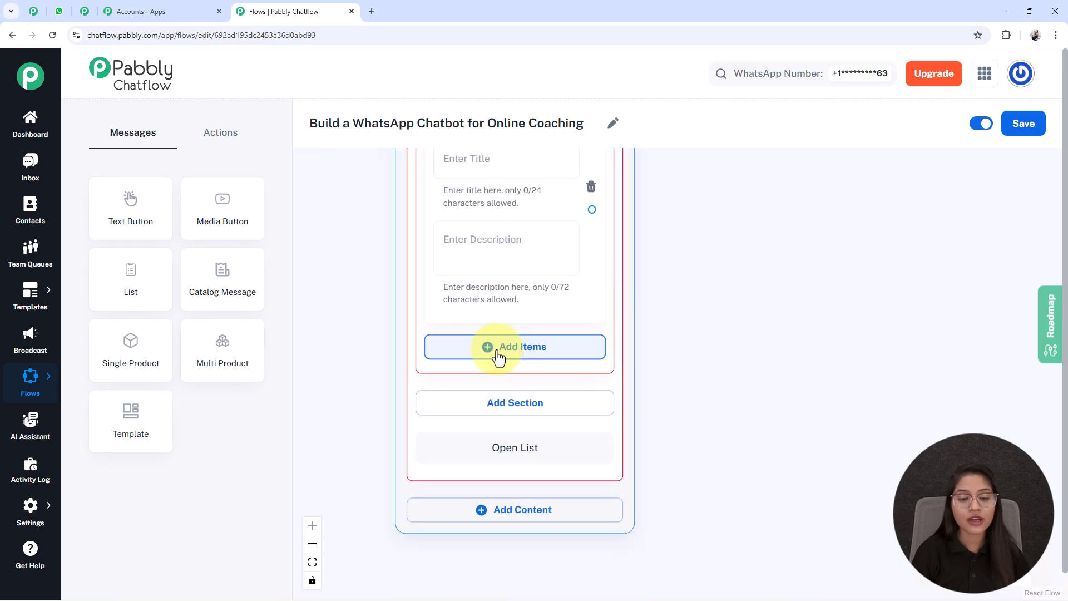
click(497, 352)
scroll(737, 210, down, 3)
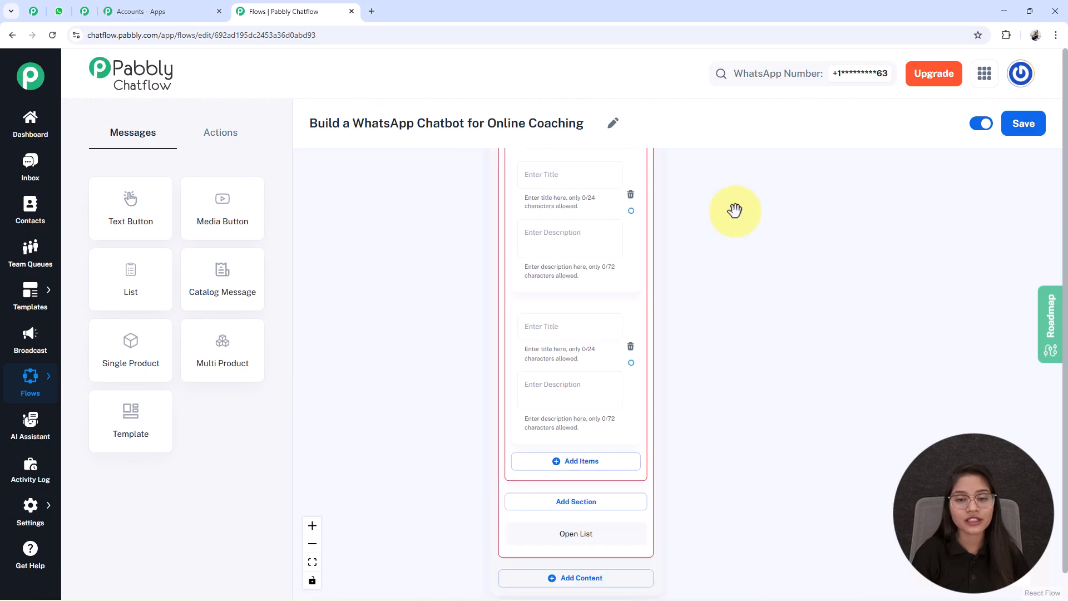
scroll(675, 371, down, 5)
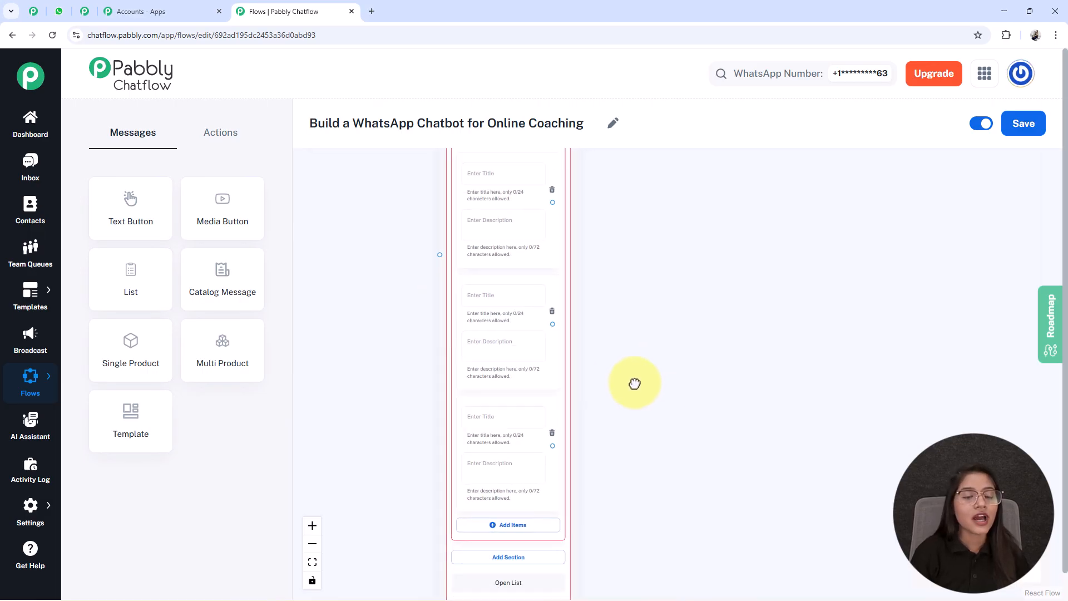
Connect the "View Courses" button of the welcome message to the List node's input.
drag(613, 367, 564, 425)
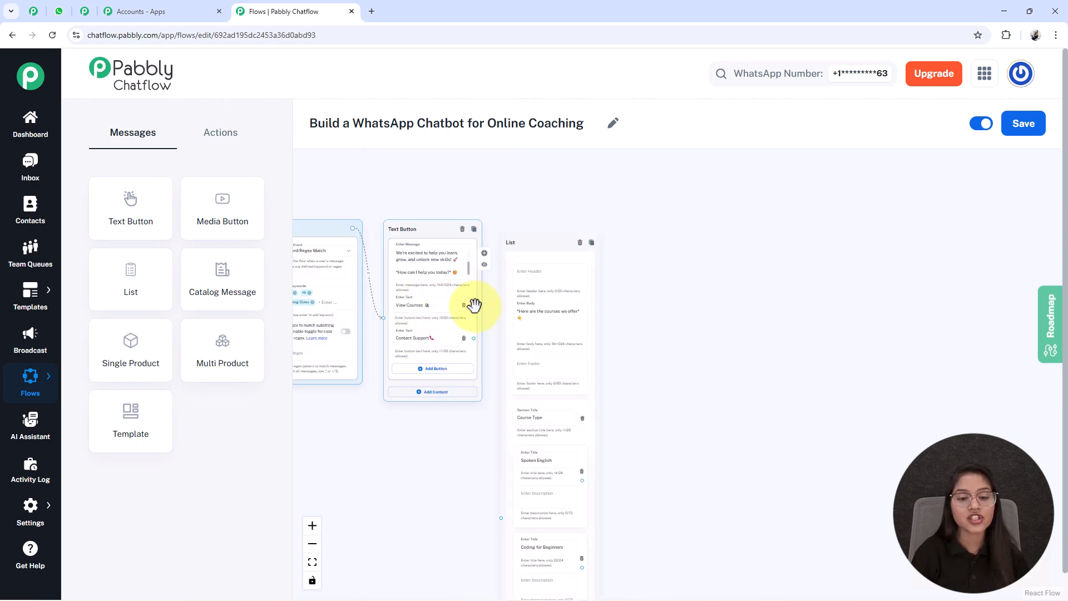
drag(474, 305, 501, 517)
drag(579, 370, 582, 305)
Add a Set Custom Field action beside the List node, storing the value "Spoken English" in the CourseType field.
scroll(817, 395, down, 1)
drag(758, 518, 612, 322)
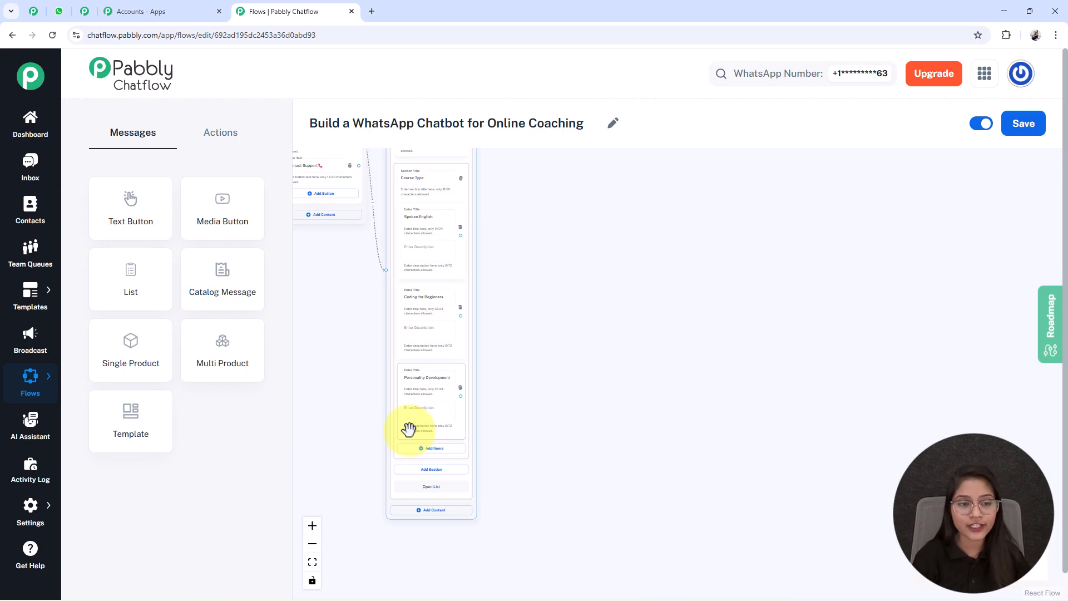
click(215, 134)
drag(239, 370, 578, 272)
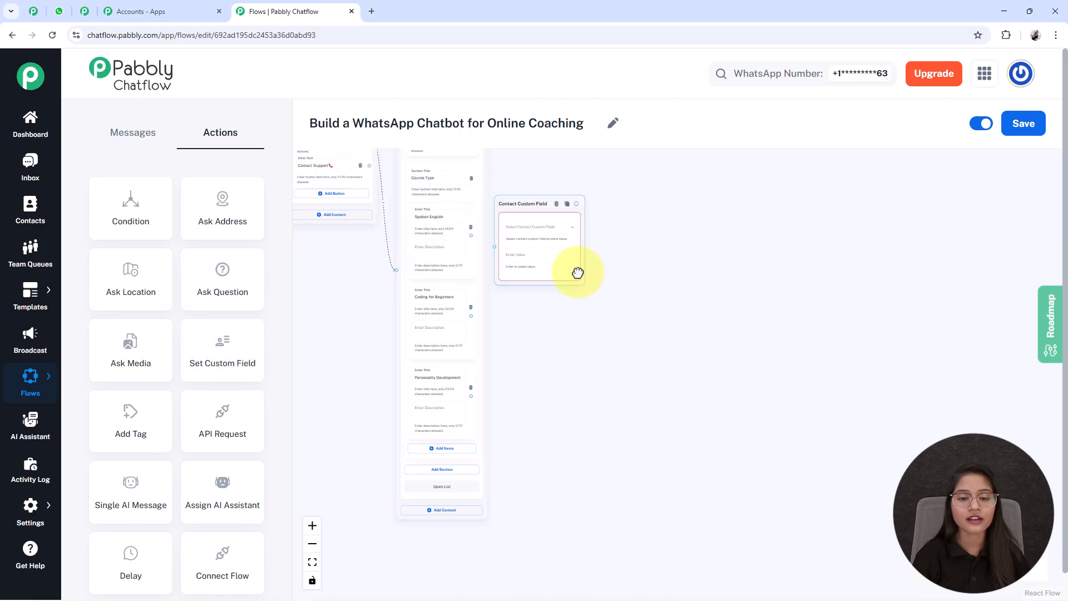
click(534, 228)
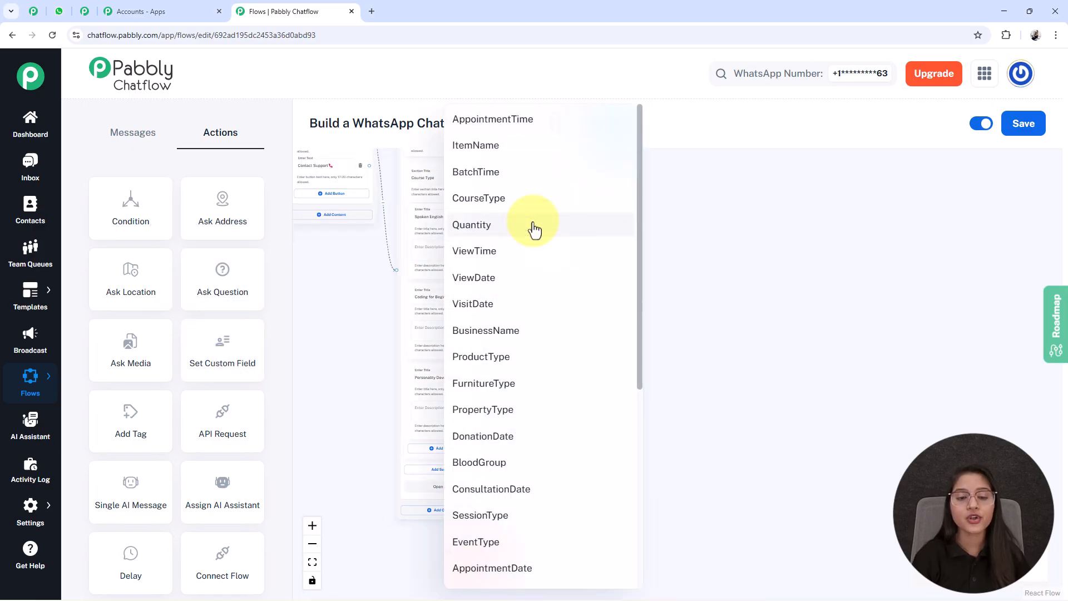
click(493, 200)
click(517, 247)
text(Spoken English)
Connect the list's "Spoken English" item to the Contact Custom Field node and save the flow.
scroll(734, 223, up, 2)
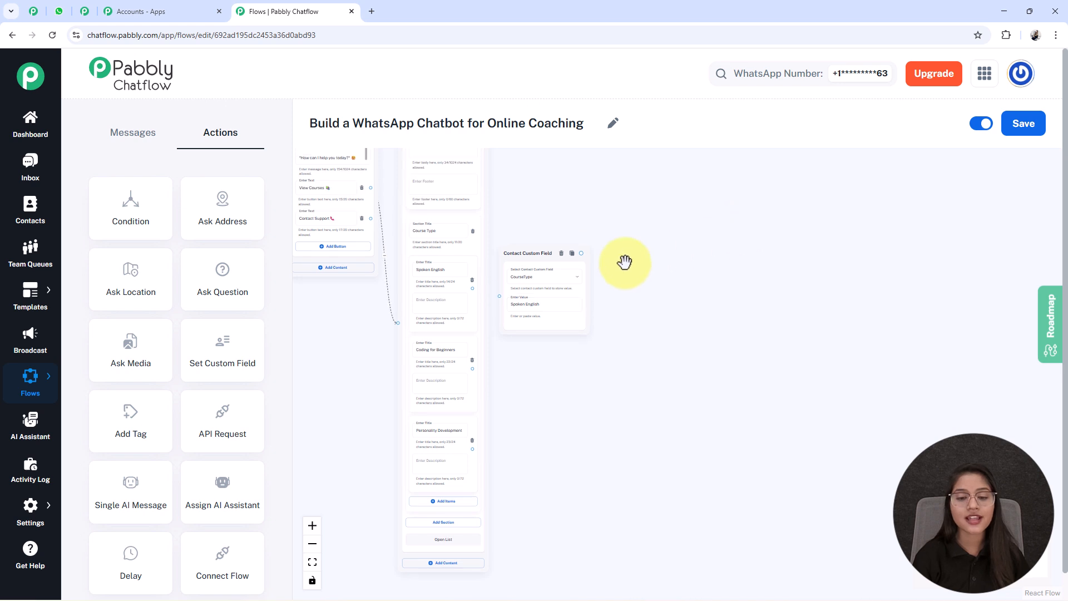
scroll(625, 261, up, 4)
drag(486, 495, 678, 478)
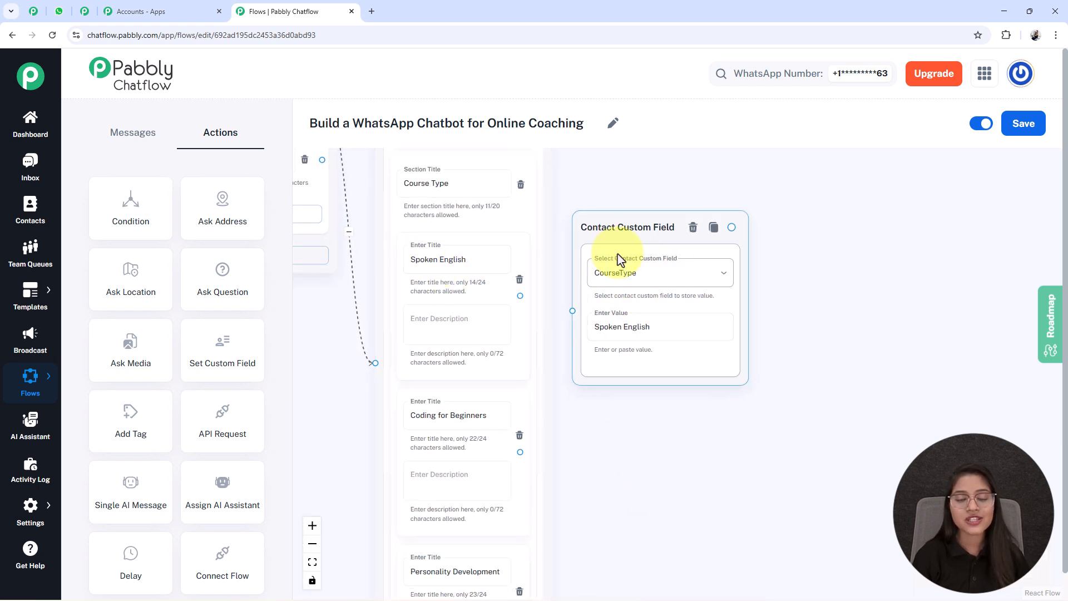
drag(617, 251, 622, 266)
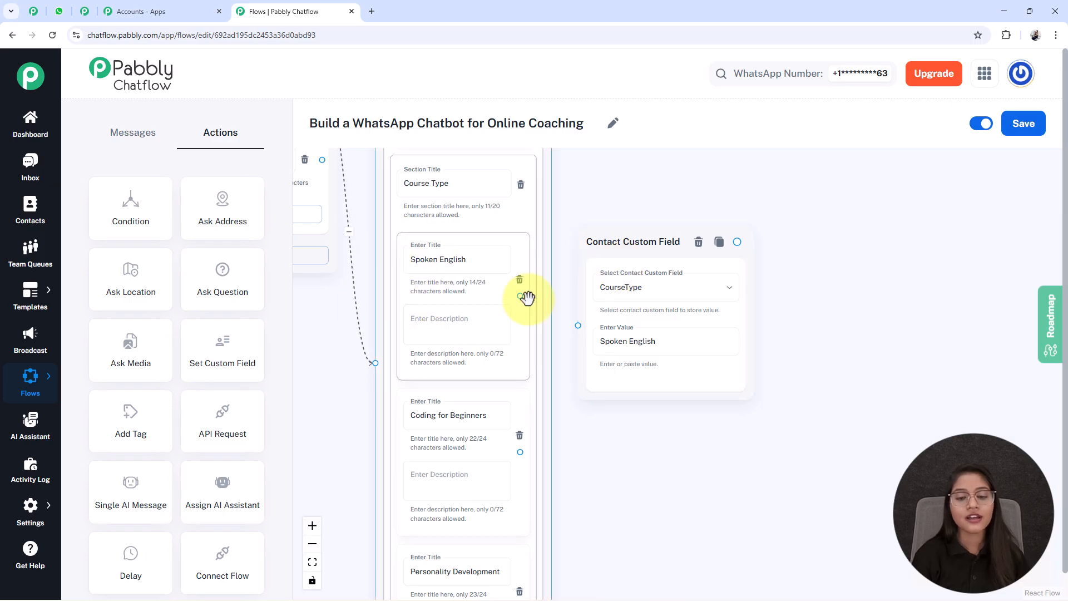
drag(520, 296, 578, 325)
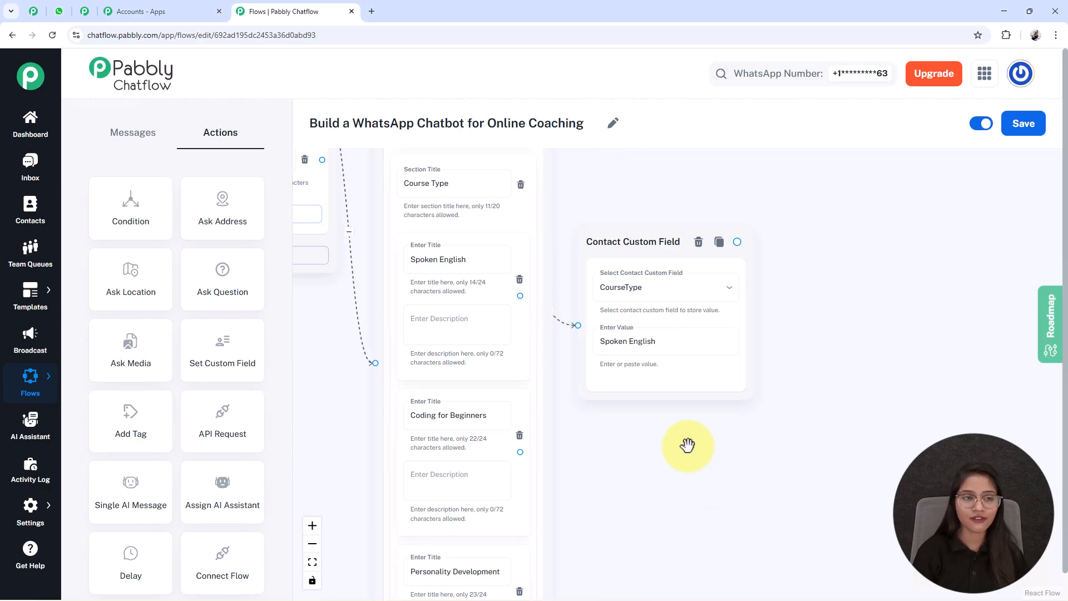
drag(686, 445, 571, 445)
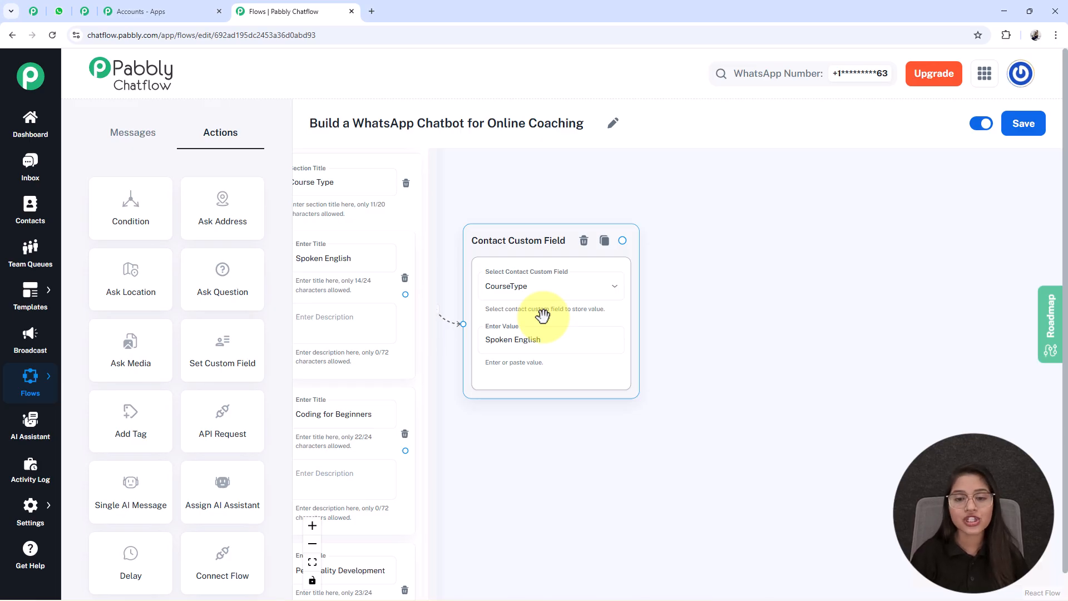
click(1034, 129)
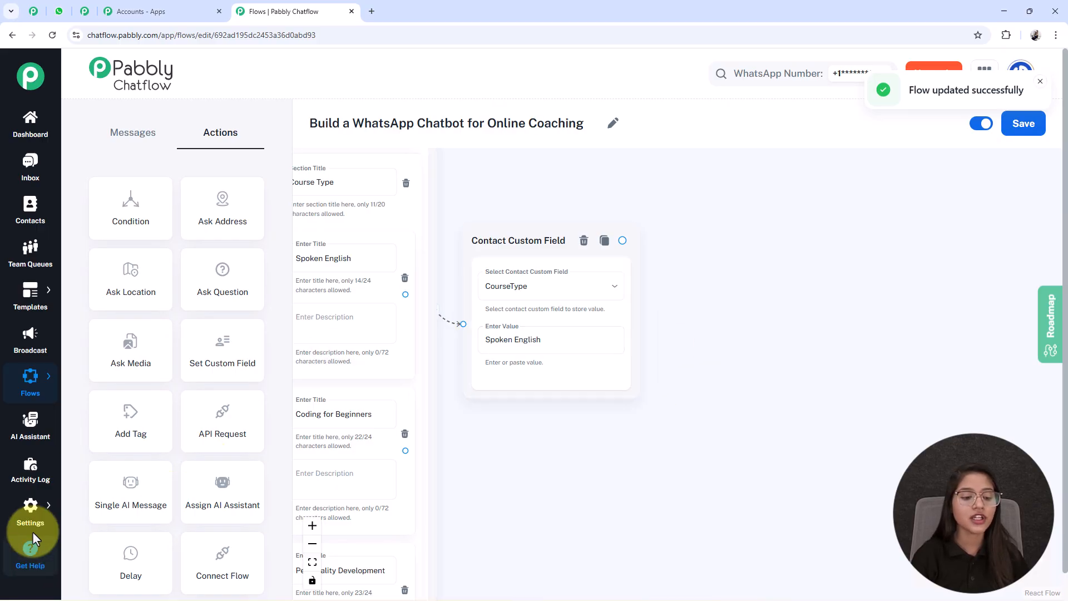
Open the Contact Custom Fields settings page in a new browser tab.
mouse_move(31, 510)
right_click(124, 368)
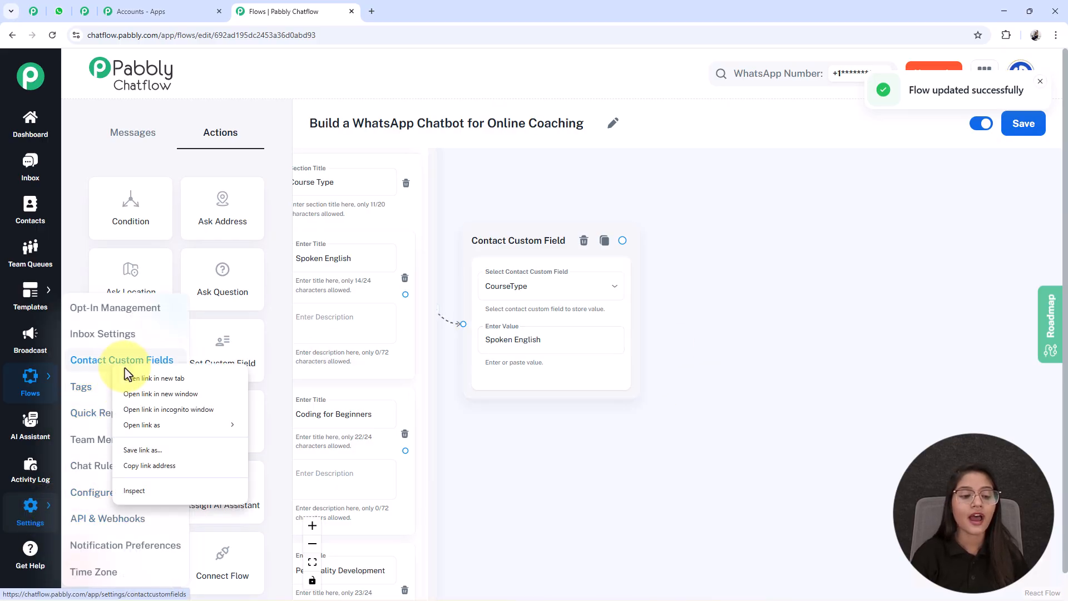
key(Escape)
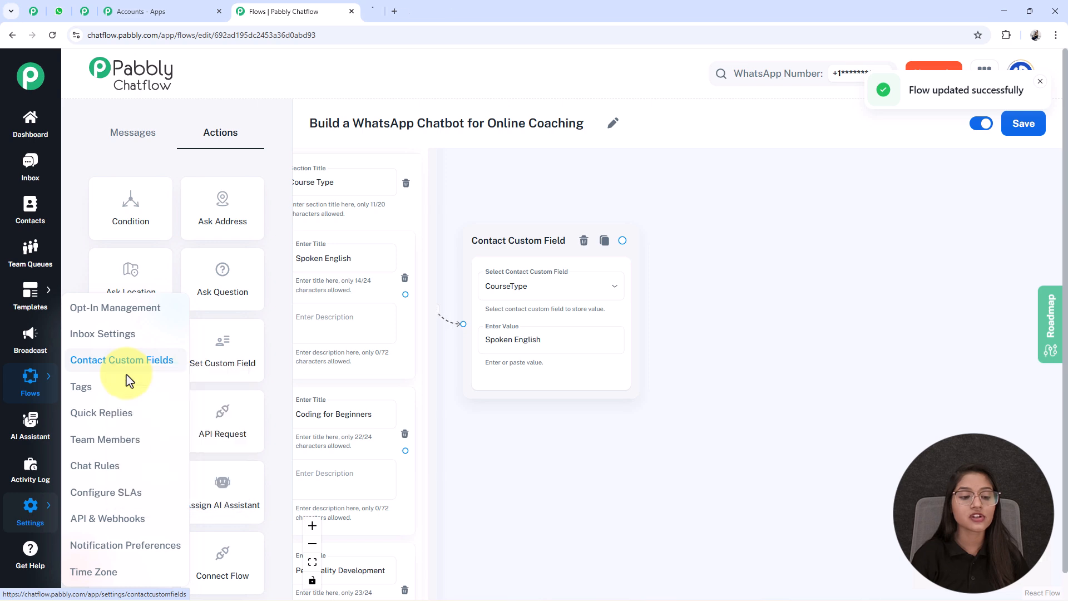
click(456, 11)
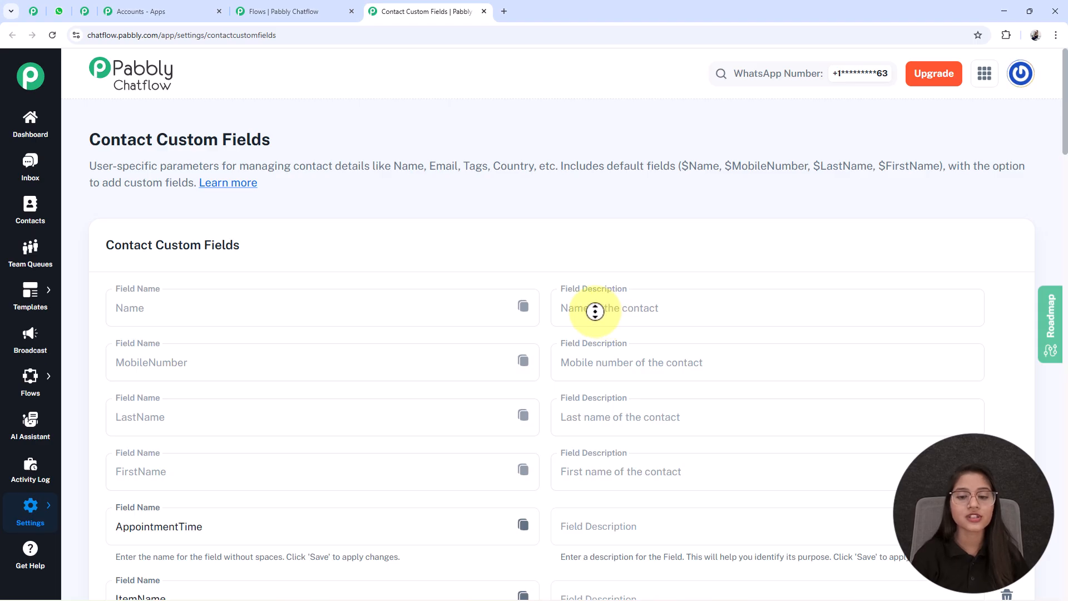
Add a blank custom field row at the end of the Contact Custom Fields list.
scroll(595, 311, down, 10)
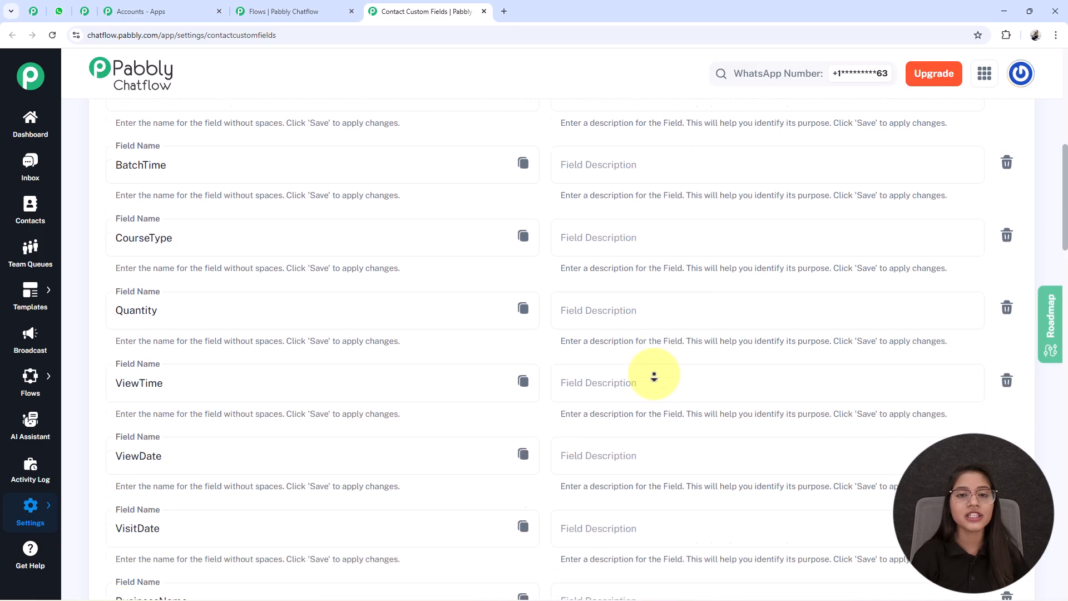
scroll(654, 376, down, 12)
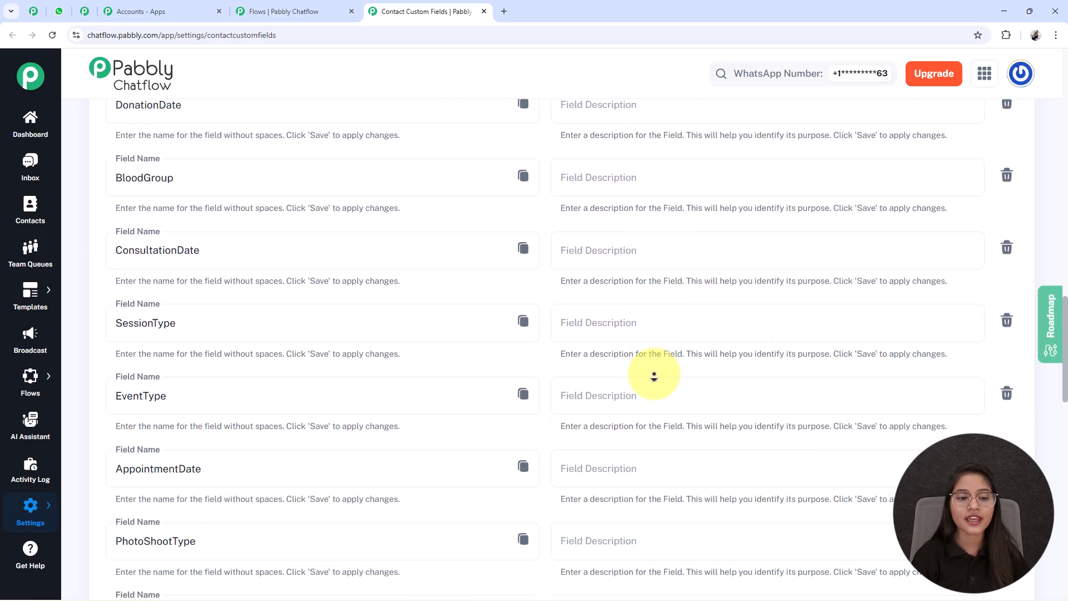
scroll(655, 377, down, 12)
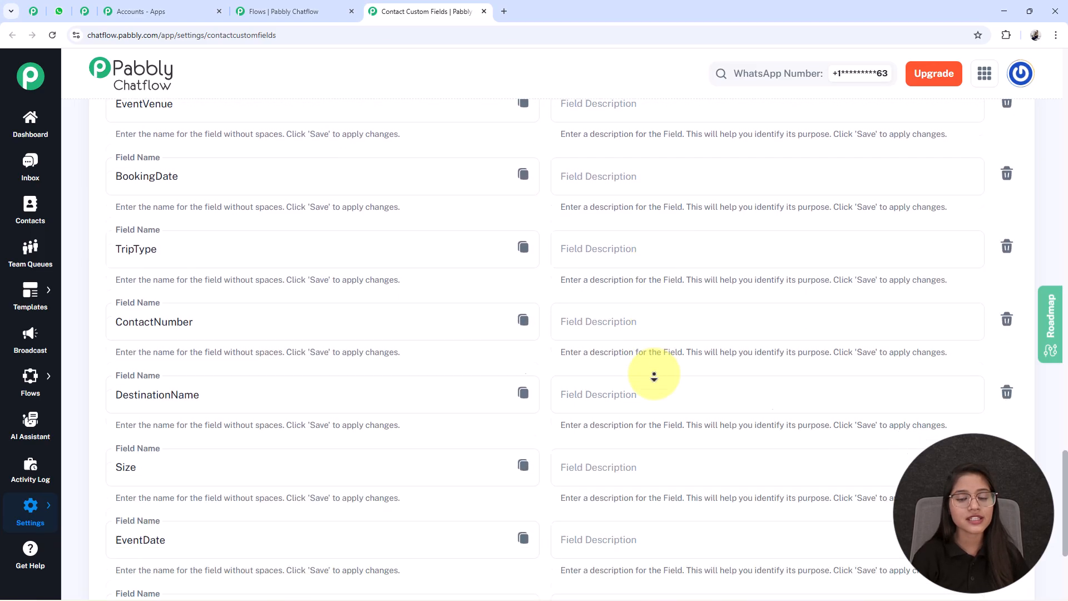
scroll(655, 377, down, 1)
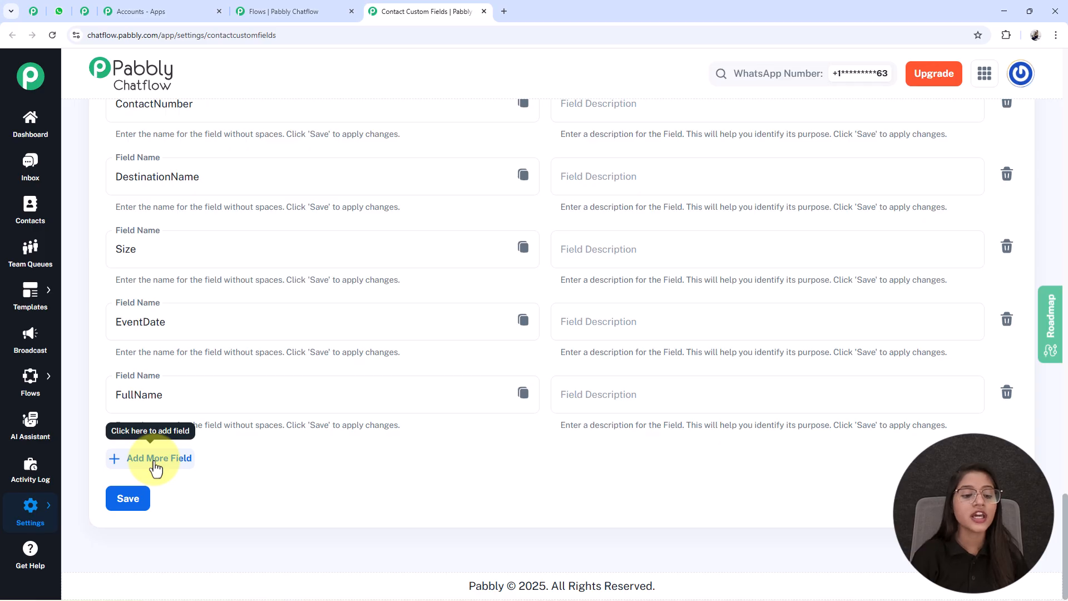
click(156, 469)
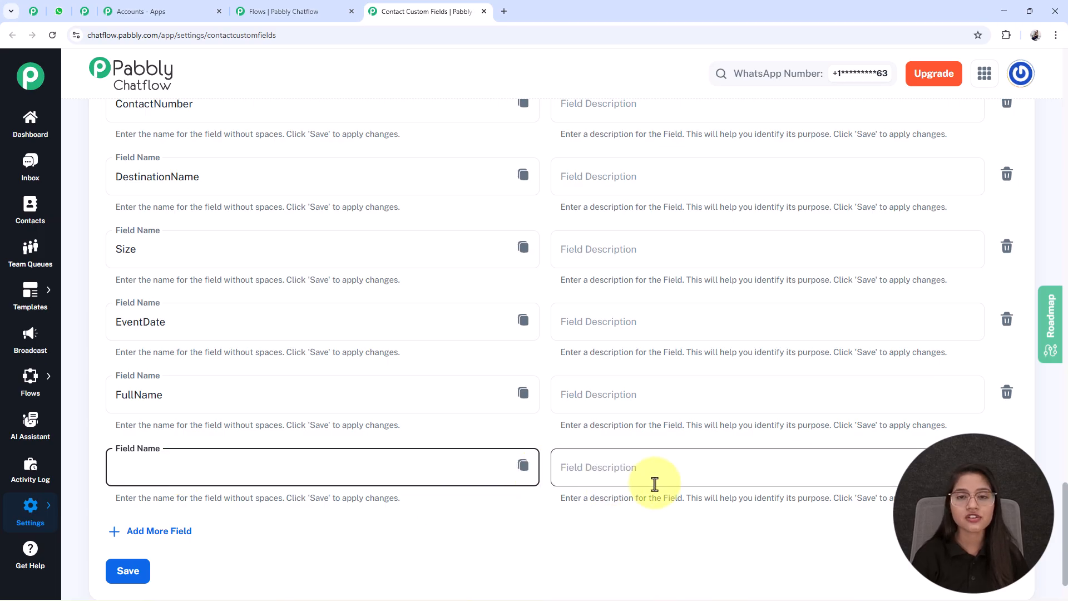
Locate the CourseType entry in the Contact Custom Fields list and check its field name.
scroll(206, 484, up, 5)
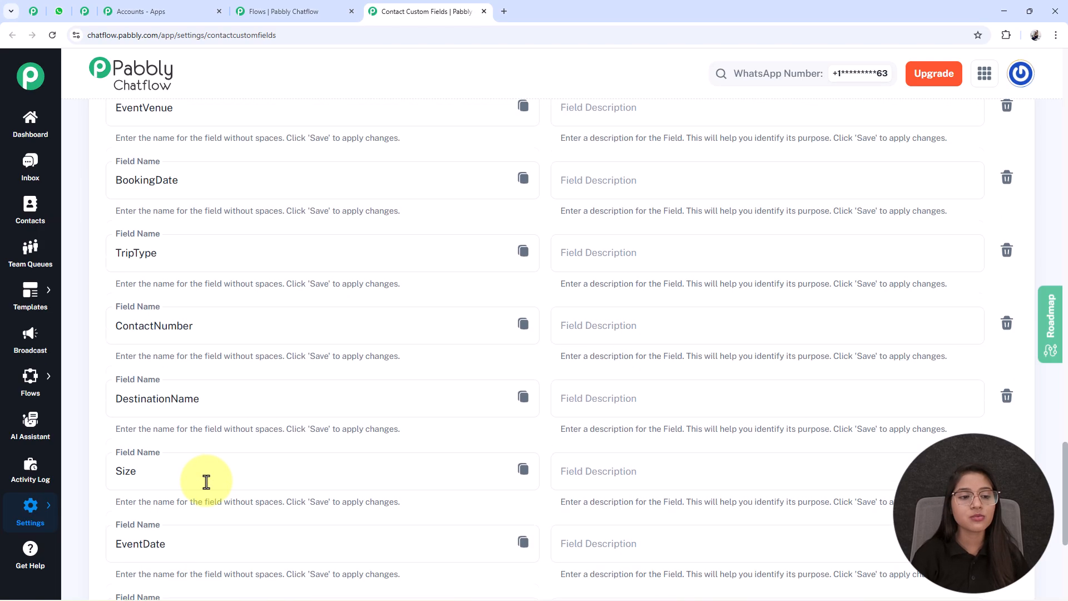
scroll(206, 484, up, 15)
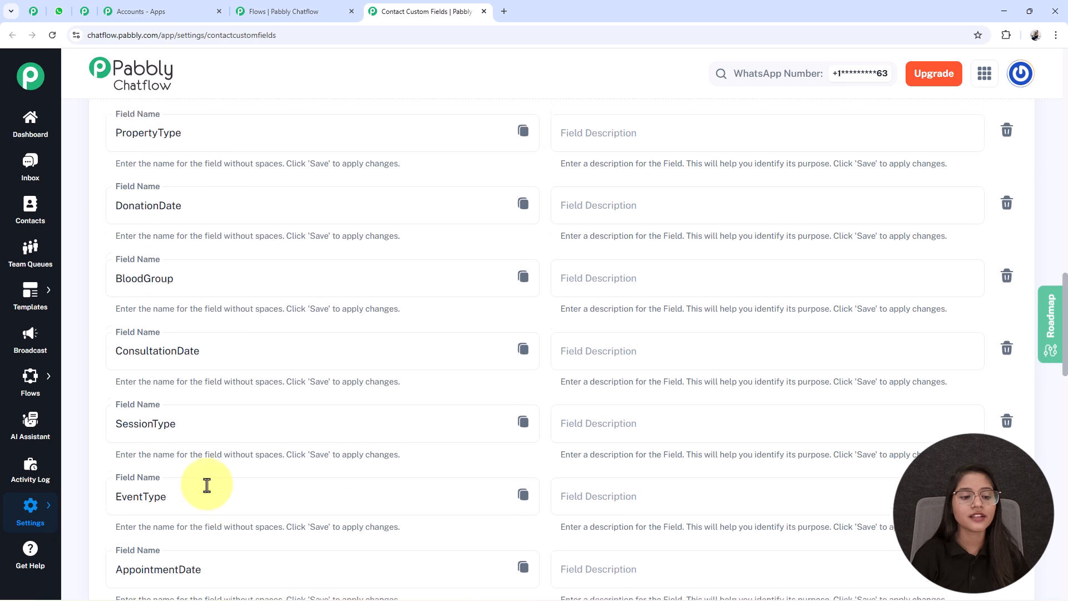
scroll(180, 341, up, 5)
double_click(127, 268)
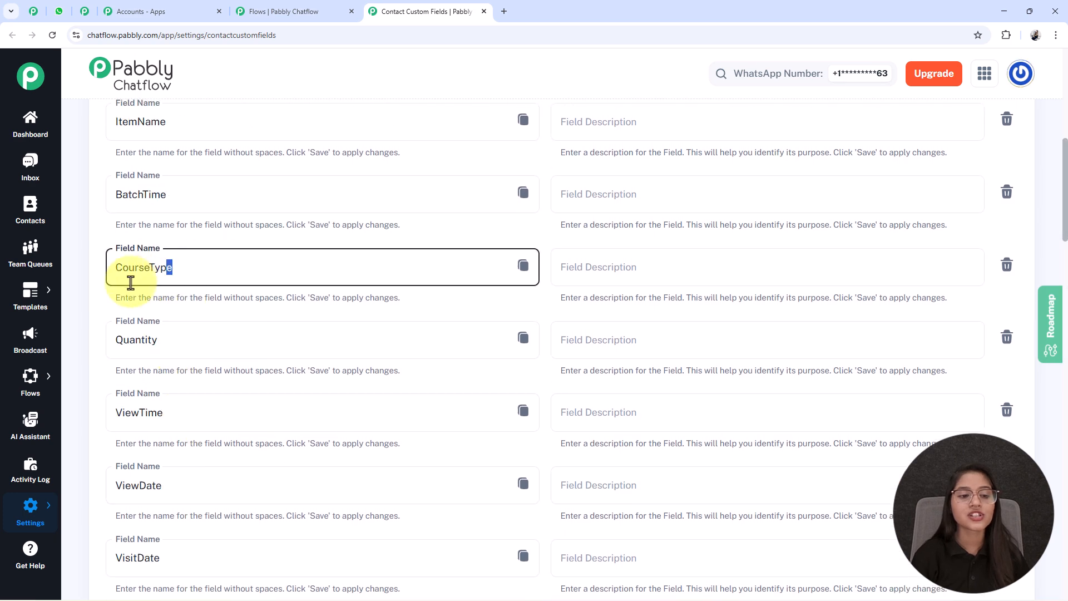
click(94, 289)
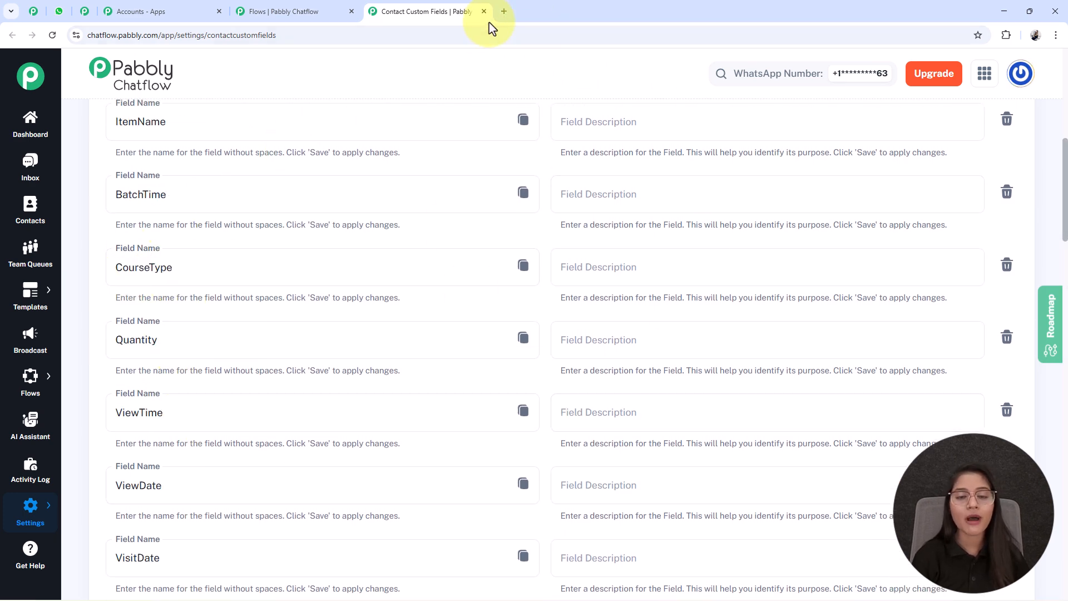
Close the Contact Custom Fields tab and shift the Contact Custom Field node slightly upward in the flow.
click(484, 11)
drag(525, 243, 526, 213)
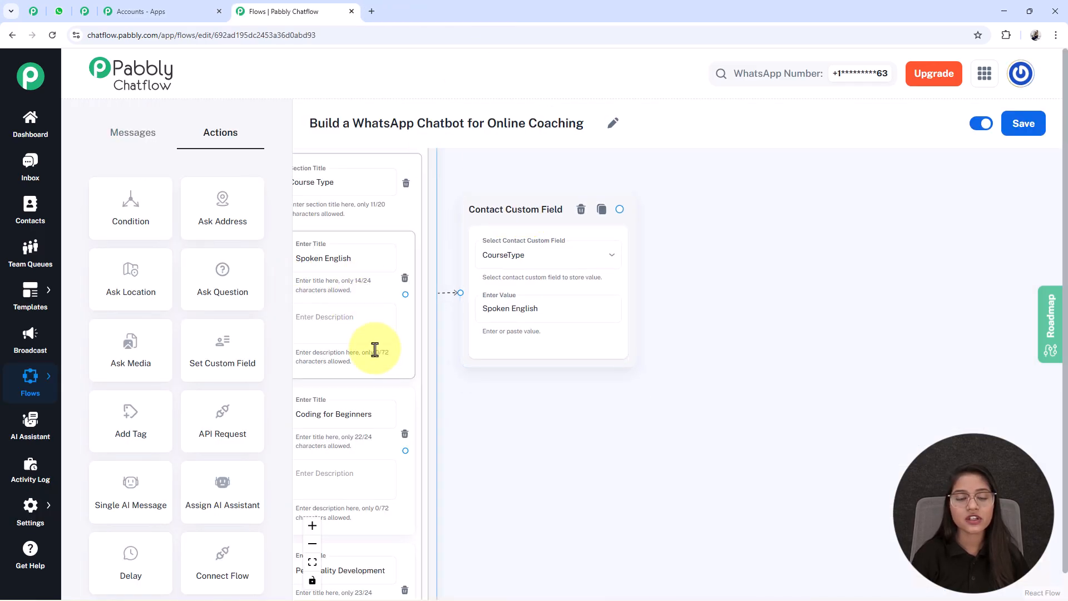
Review the CourseType Contact Custom Field nodes for Spoken English, Coding for Beginners and Personality Development.
scroll(539, 401, down, 3)
drag(538, 400, 516, 261)
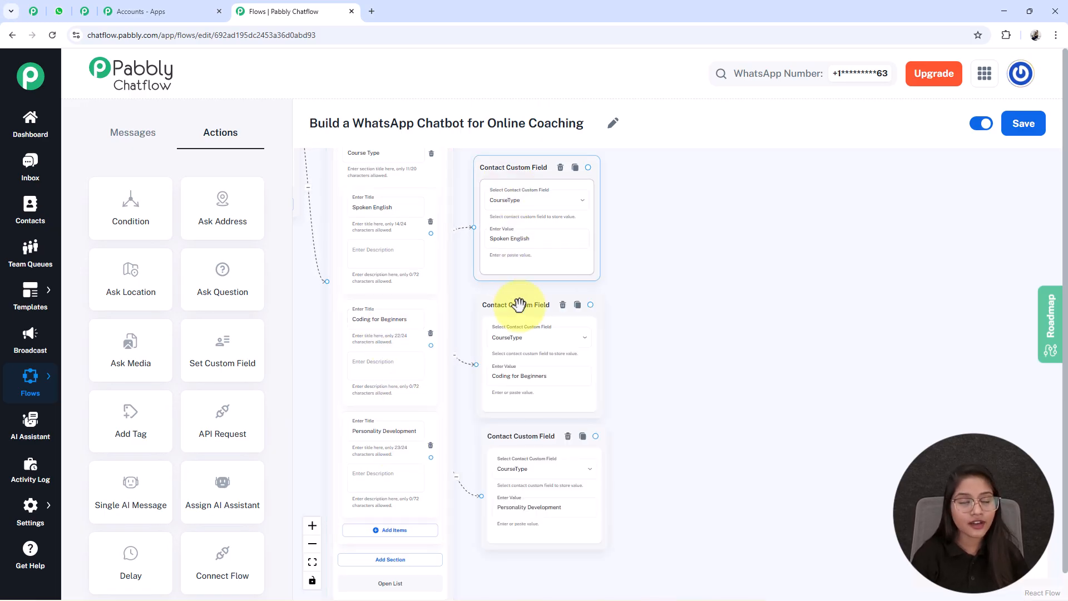
scroll(520, 305, up, 3)
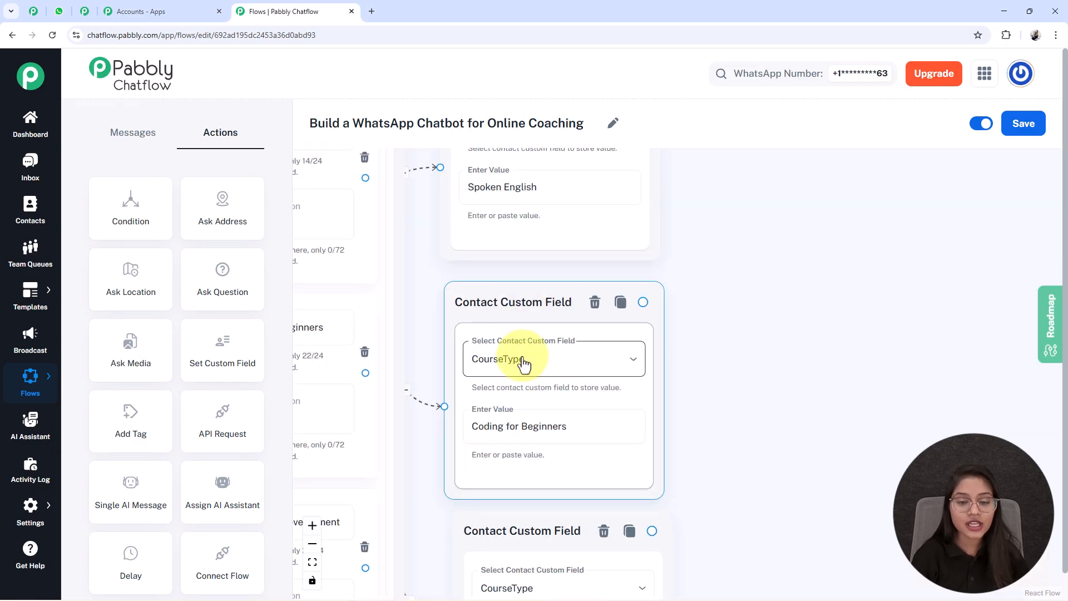
scroll(519, 356, up, 1)
scroll(521, 359, down, 1)
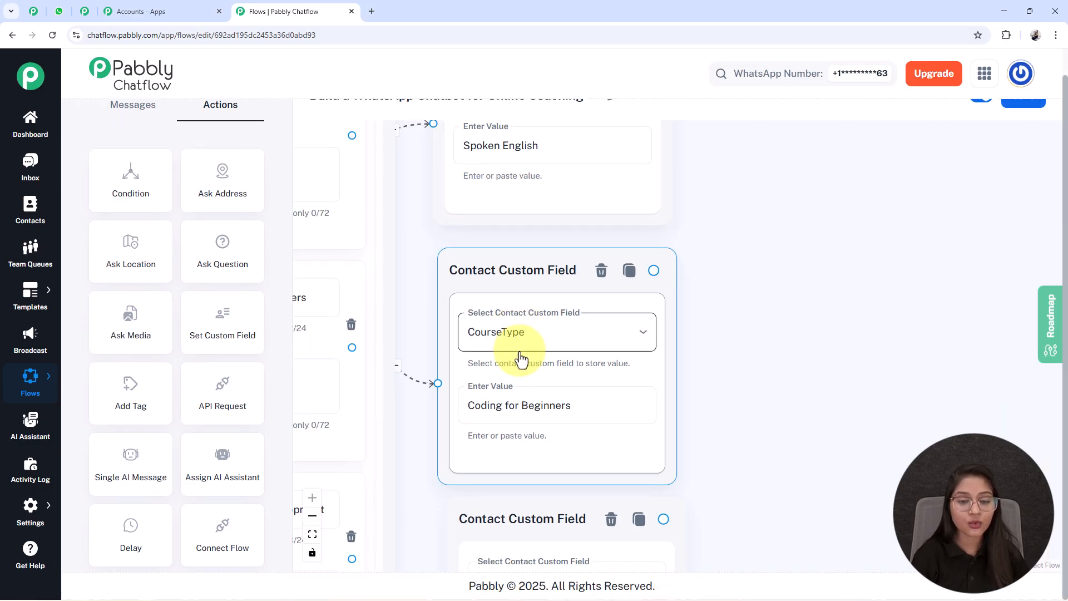
scroll(30, 406, up, 1)
scroll(668, 417, down, 5)
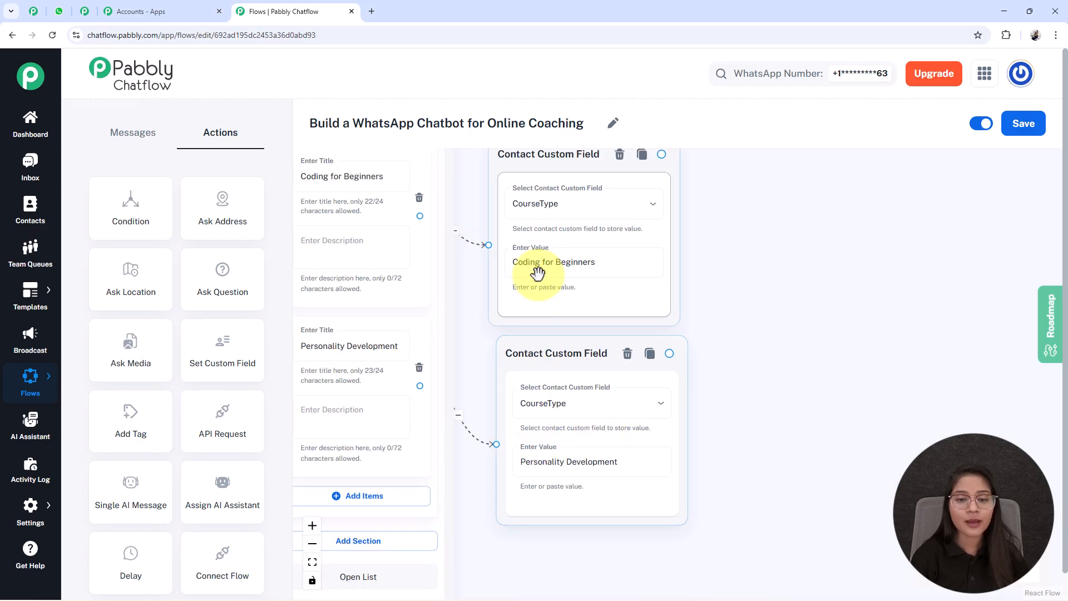
drag(852, 234, 805, 376)
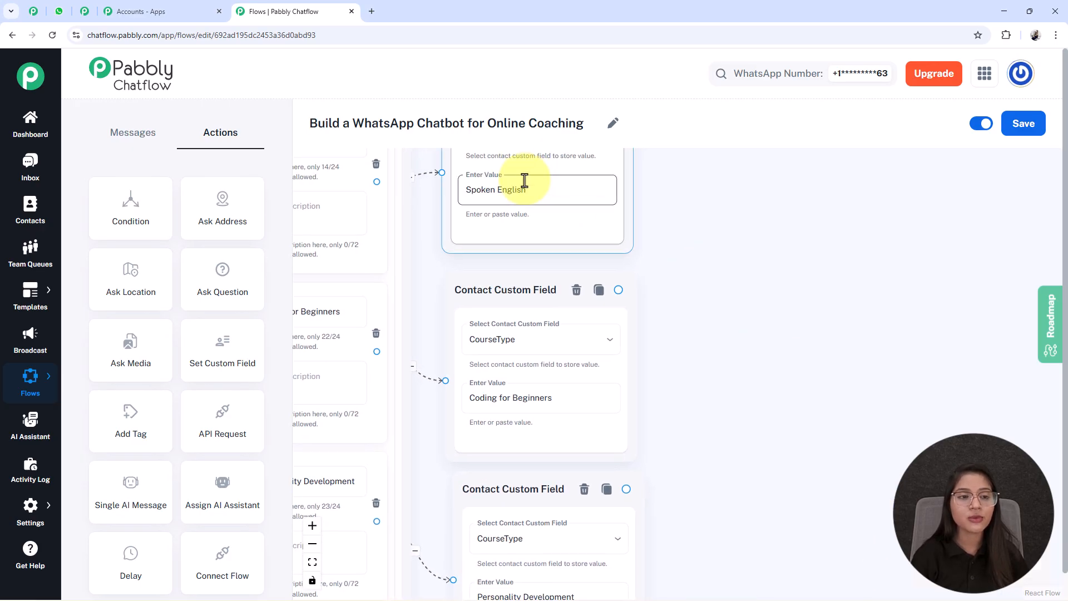
scroll(524, 181, down, 2)
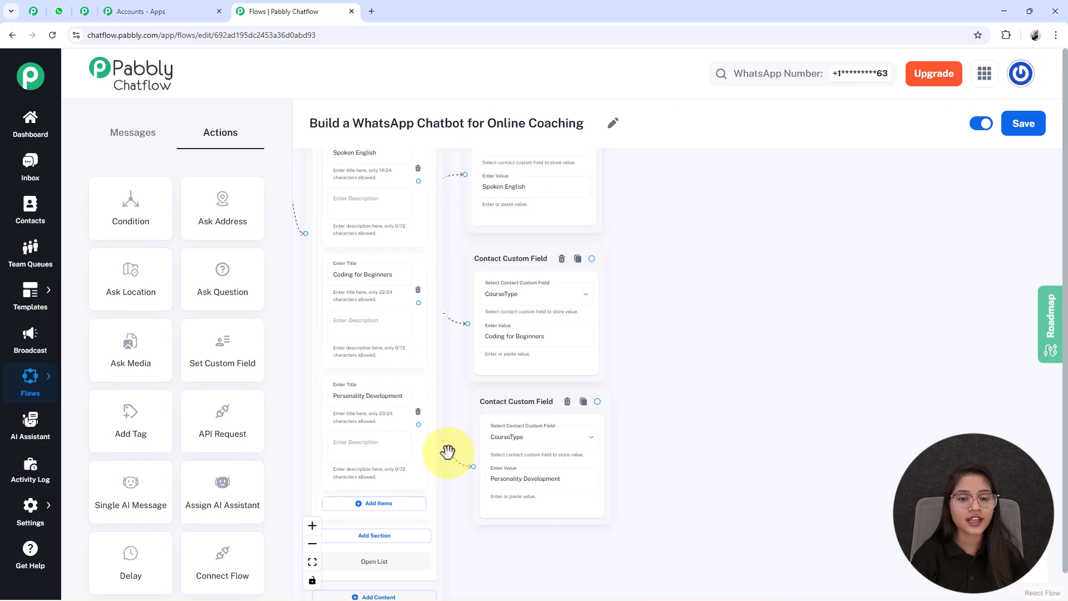
Add an Ask Question node beside the Contact Custom Field nodes with the message "*Please enter your Full Name* ✍".
drag(803, 427, 766, 405)
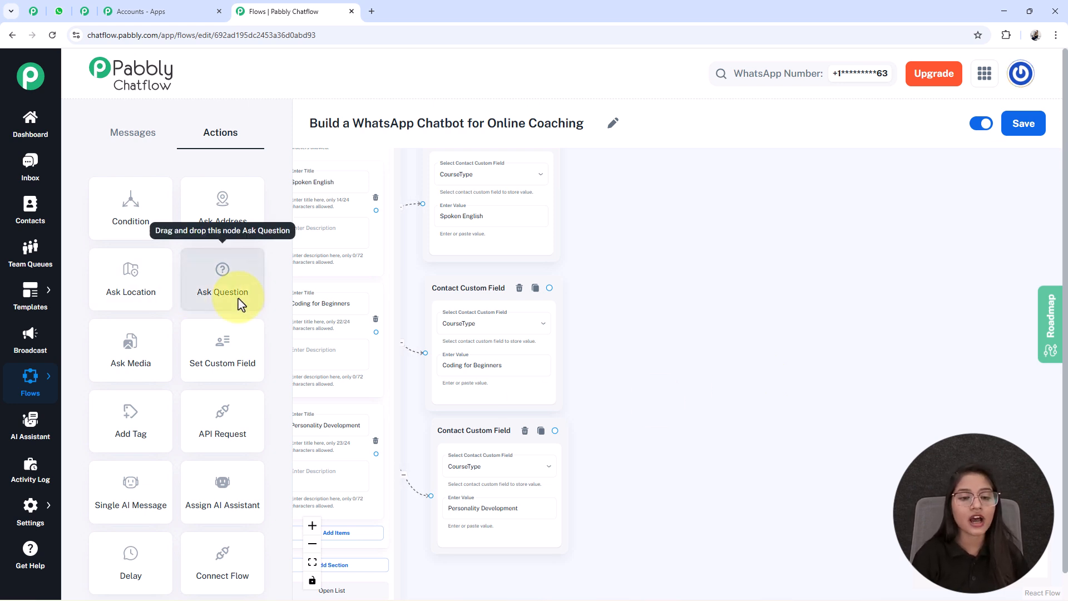
scroll(569, 262, down, 3)
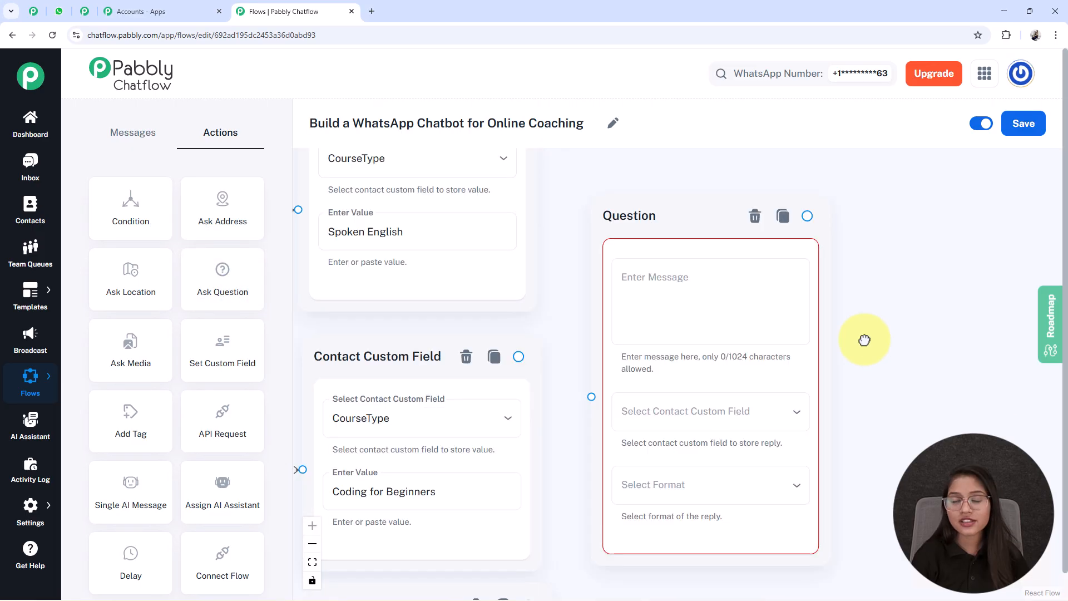
drag(866, 344, 787, 270)
click(709, 331)
drag(898, 268, 829, 321)
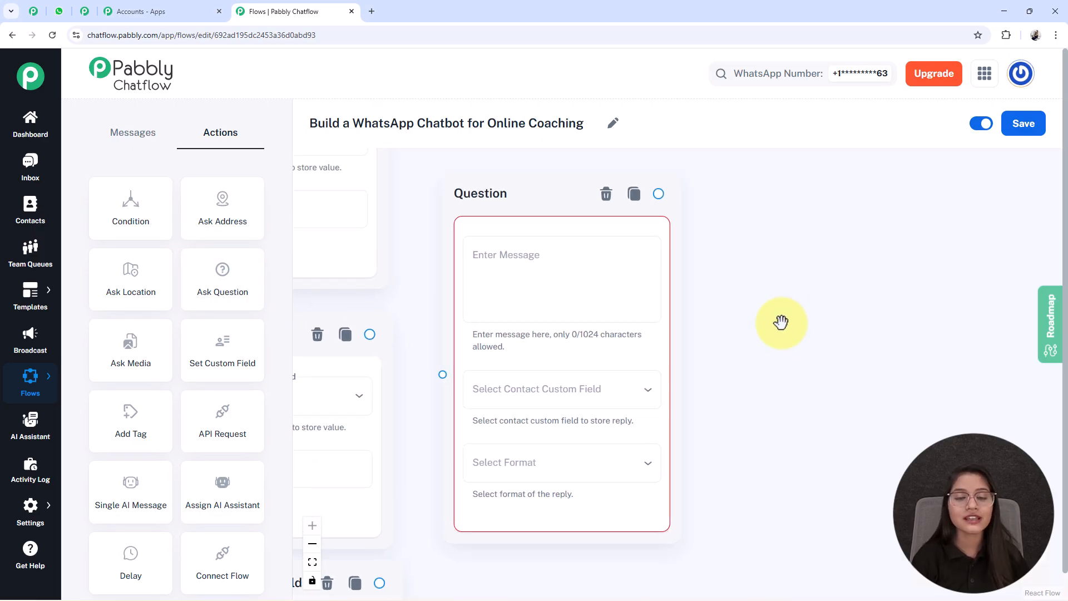
click(524, 275)
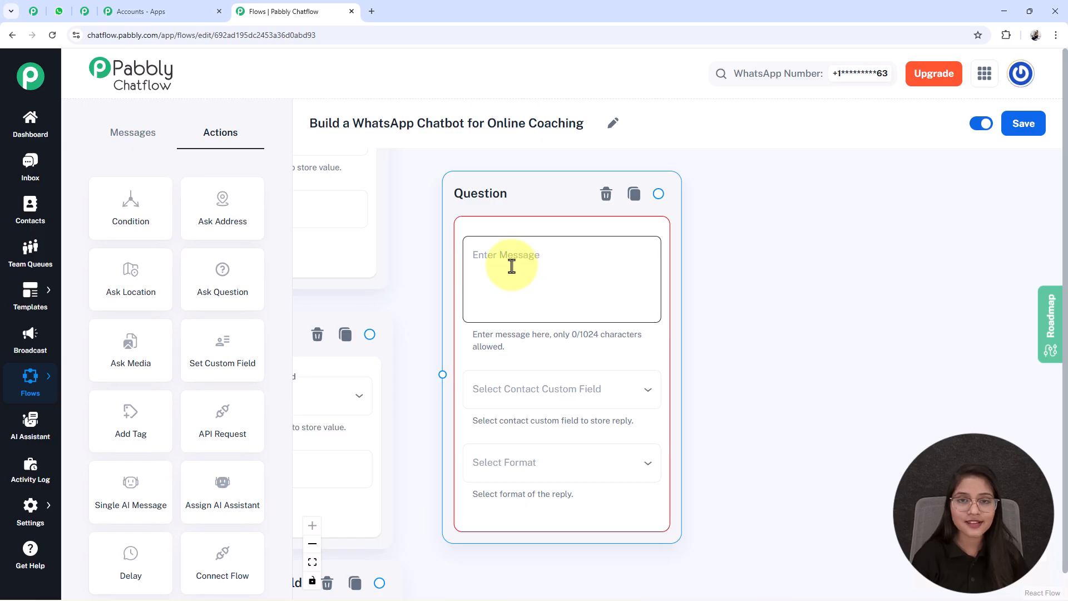
text(*Please enter your Full Name* ✍)
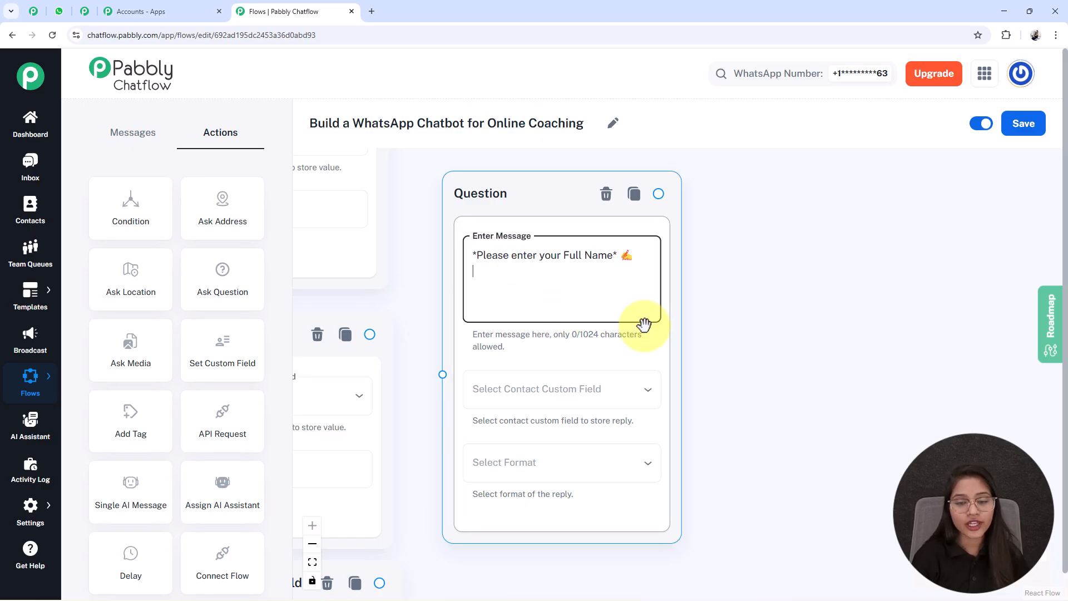
Store the full name reply in the FullName custom field and set its format to Text.
click(554, 384)
scroll(535, 460, down, 8)
scroll(525, 538, down, 1)
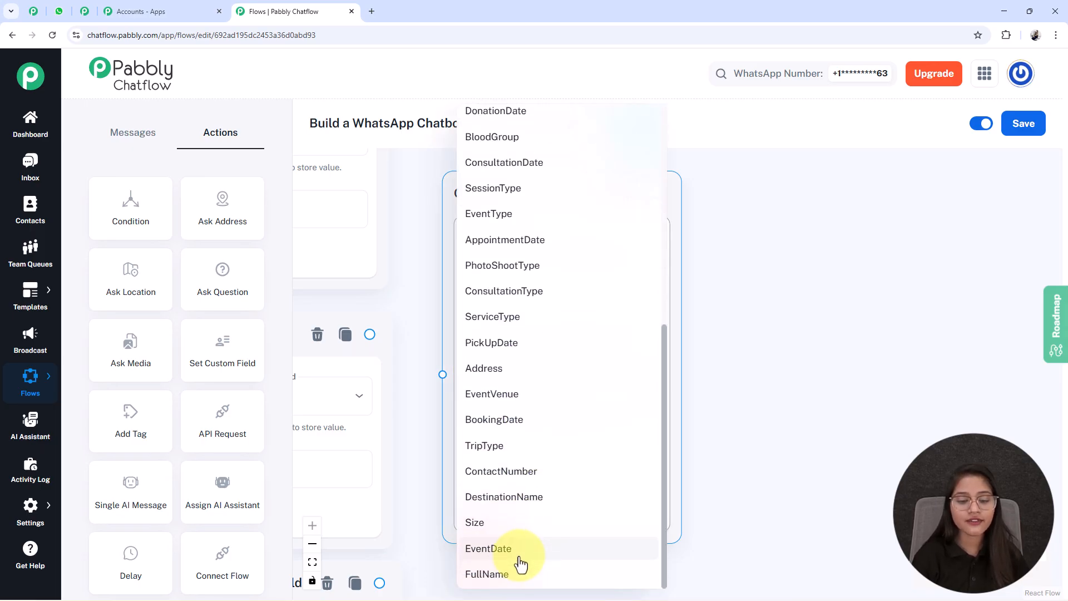
click(508, 574)
click(603, 471)
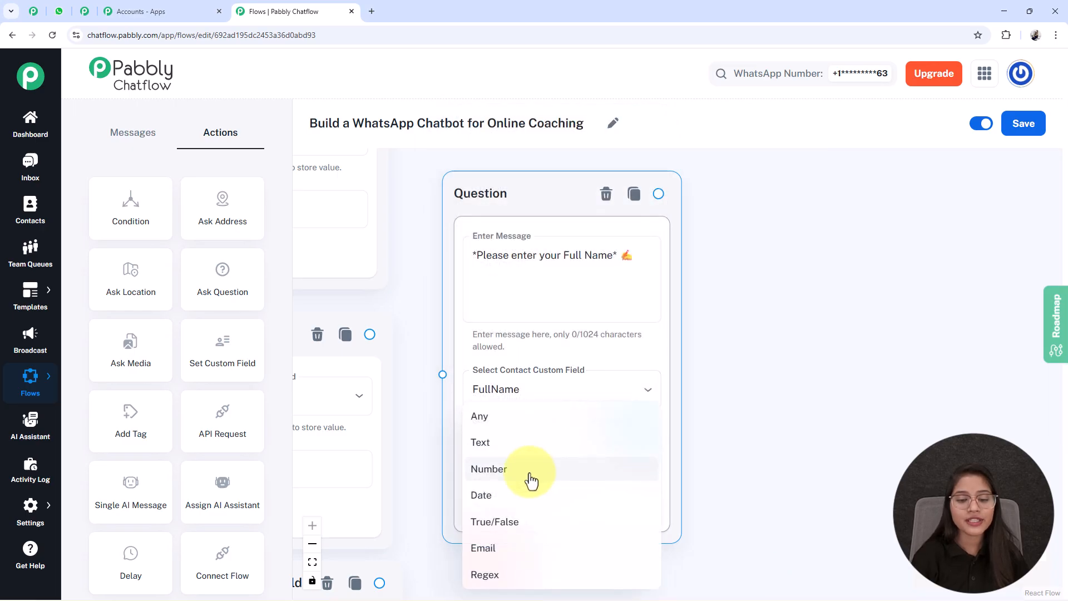
click(480, 444)
scroll(693, 552, down, 2)
scroll(693, 552, down, 3)
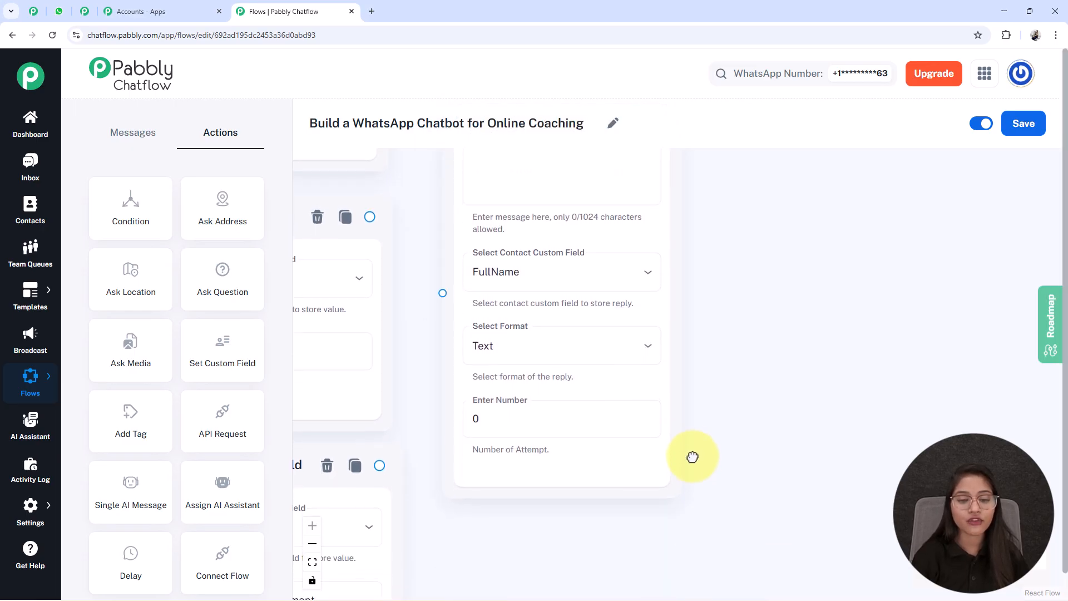
Try 1 as the full name question's number of attempts to bring up its validation message field, and restore it to 0.
click(492, 398)
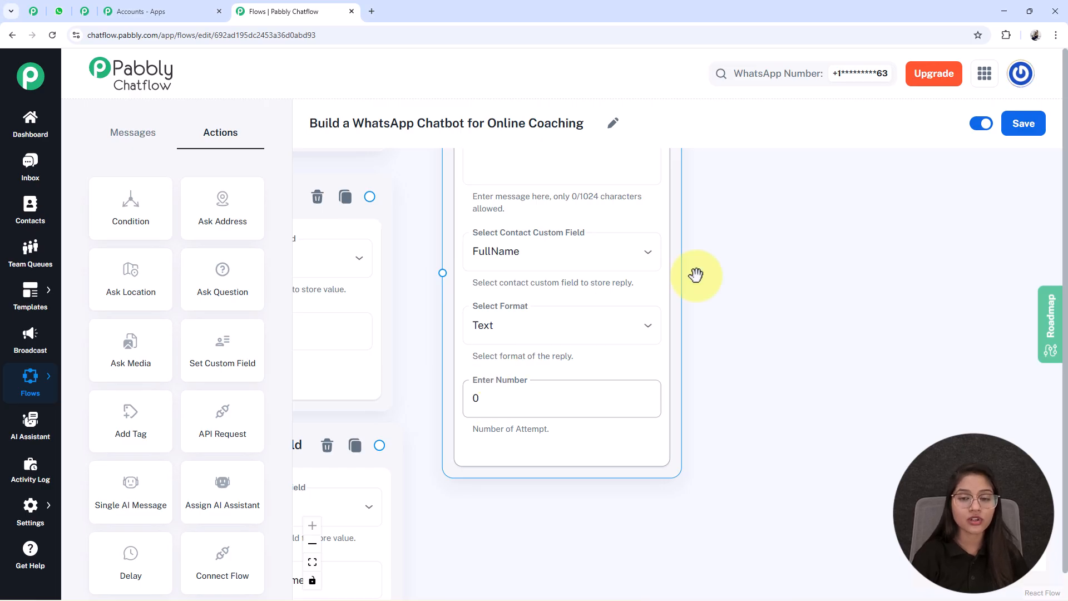
click(861, 274)
scroll(861, 275, up, 2)
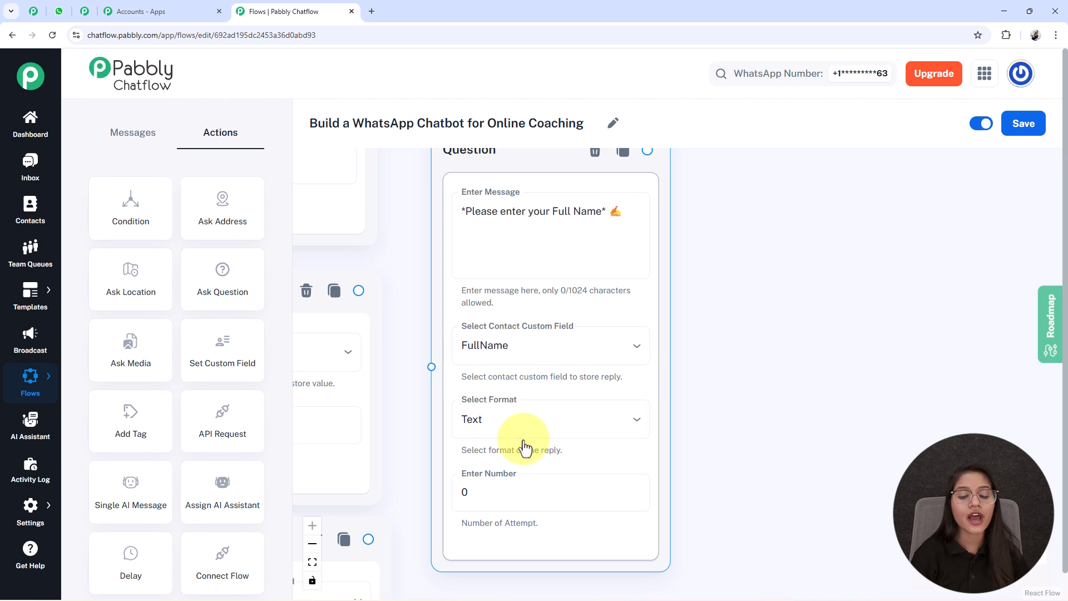
click(515, 505)
key(BackSpace)
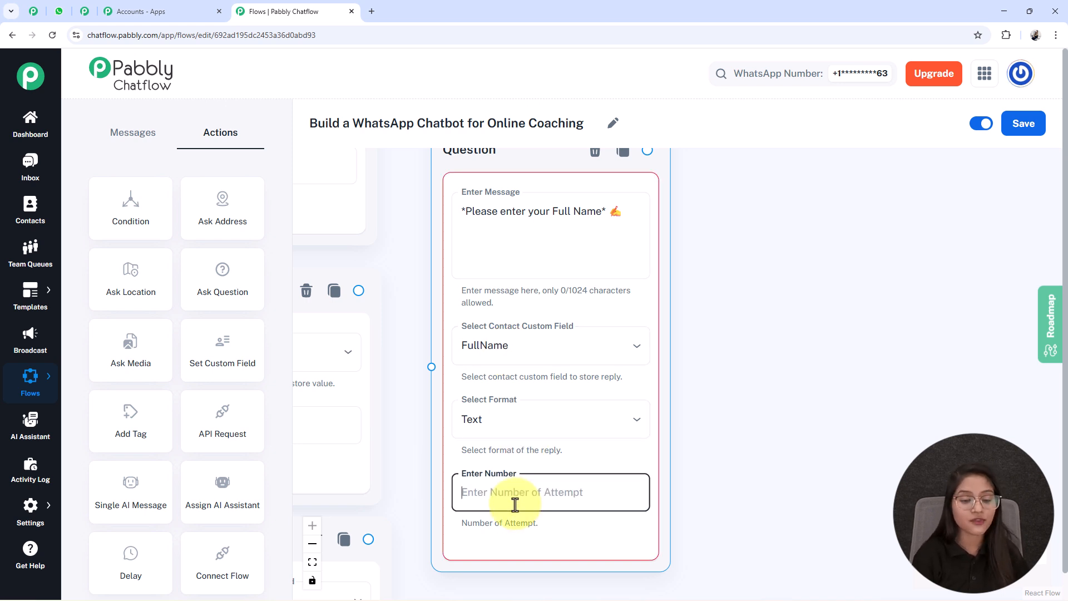
text(1)
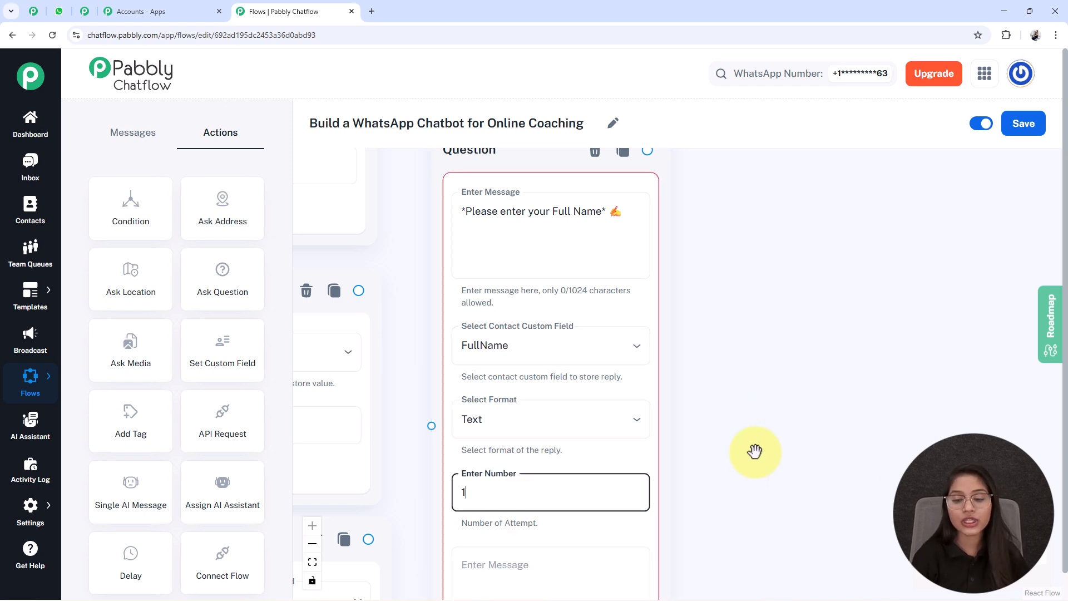
scroll(787, 425, down, 3)
click(552, 456)
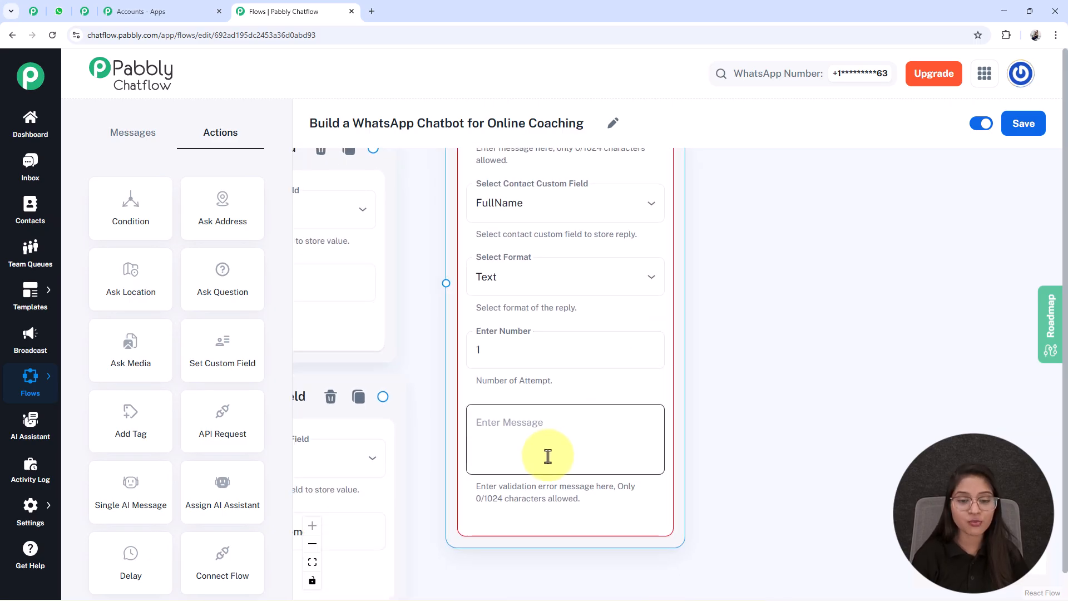
click(522, 345)
text(0)
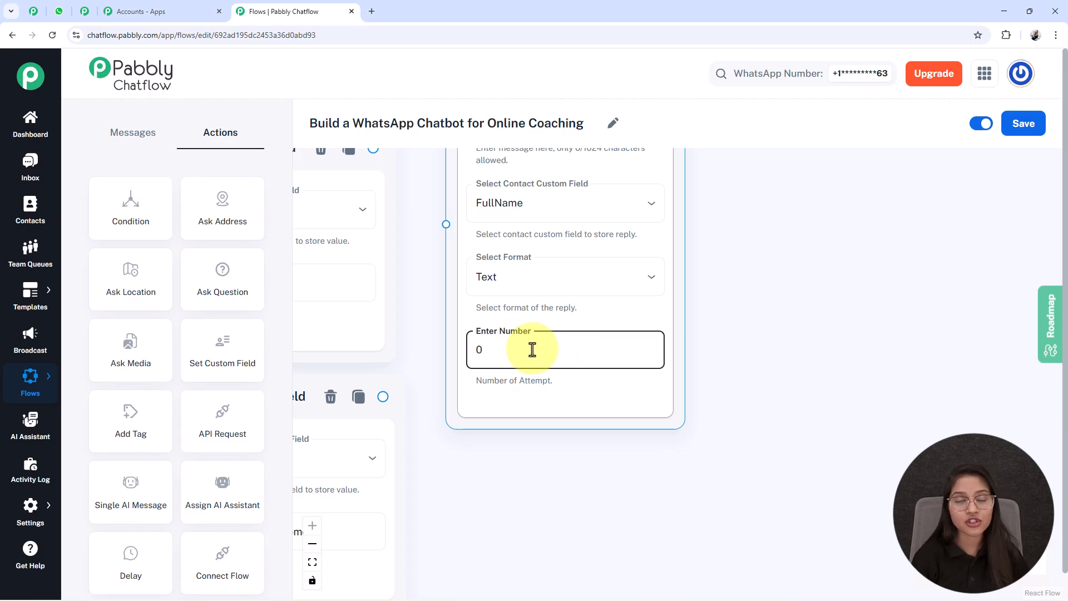
Connect the three Contact Custom Field nodes to the full name Question node.
scroll(532, 349, down, 4)
drag(529, 351, 632, 549)
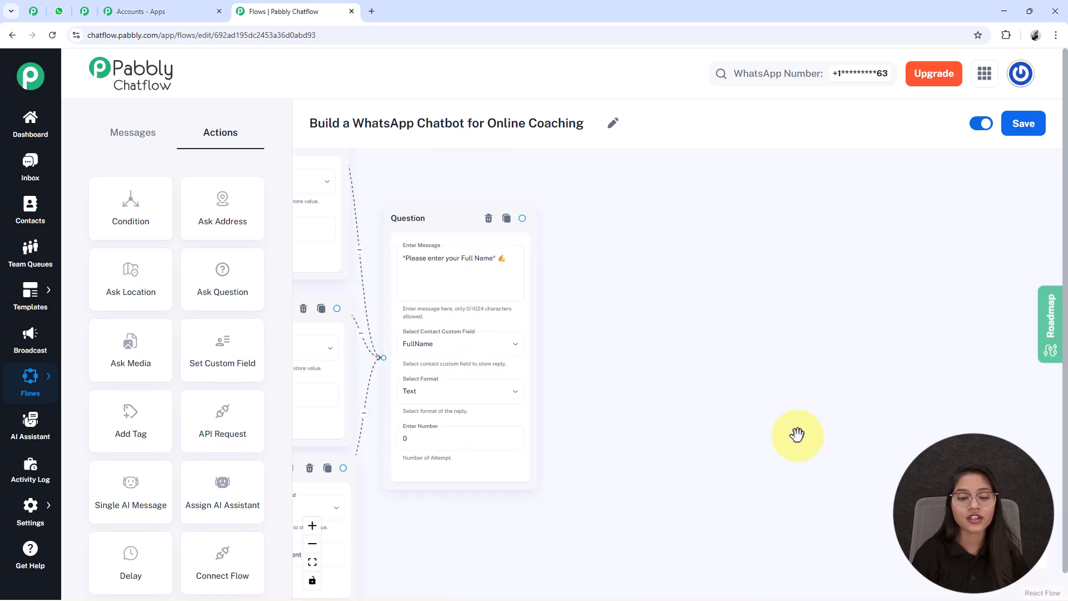
scroll(796, 434, up, 2)
Review the mobile number Question node's message, custom field, reply format, and minimum and maximum limits.
drag(723, 395, 783, 465)
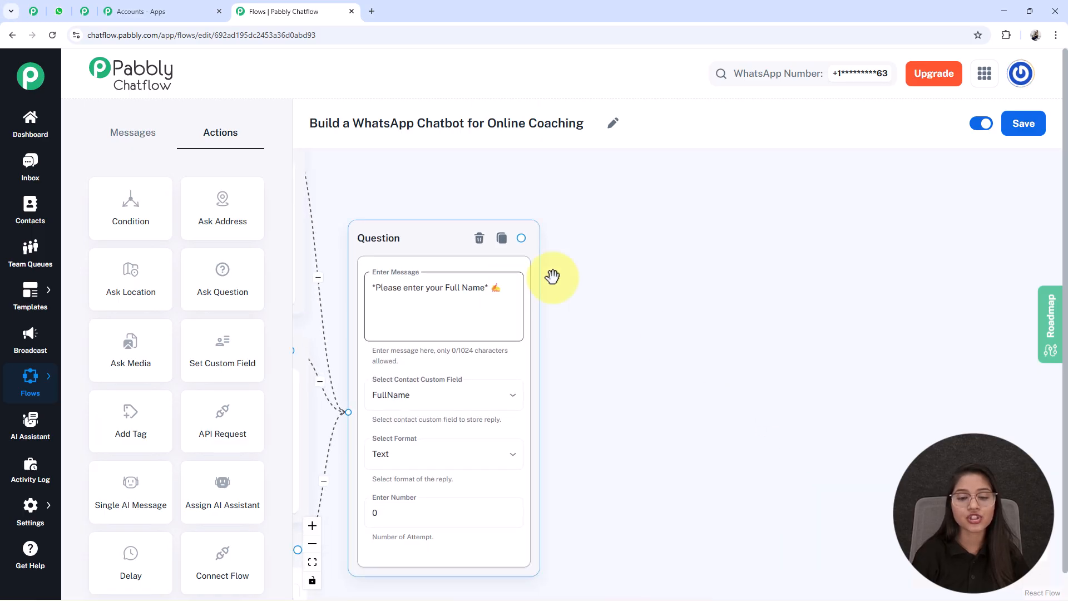
drag(819, 422, 774, 354)
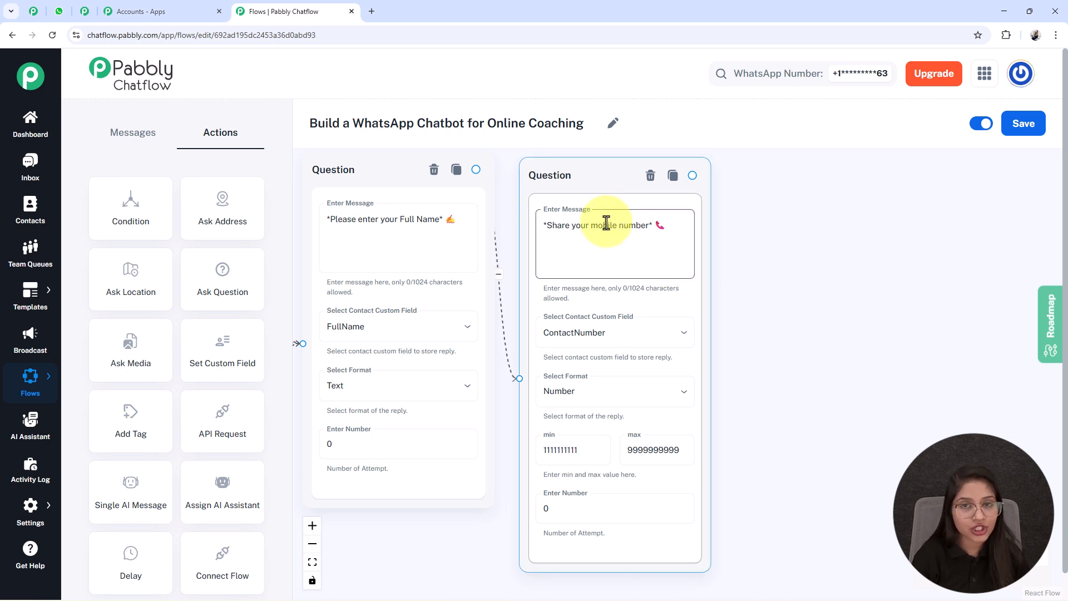
drag(776, 363, 756, 286)
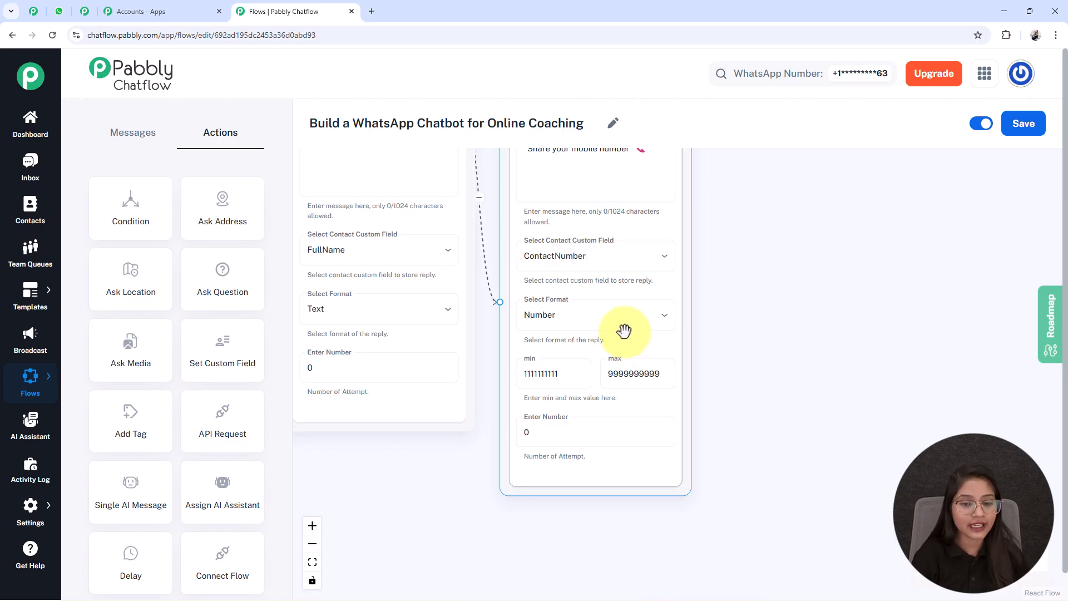
scroll(553, 437, up, 2)
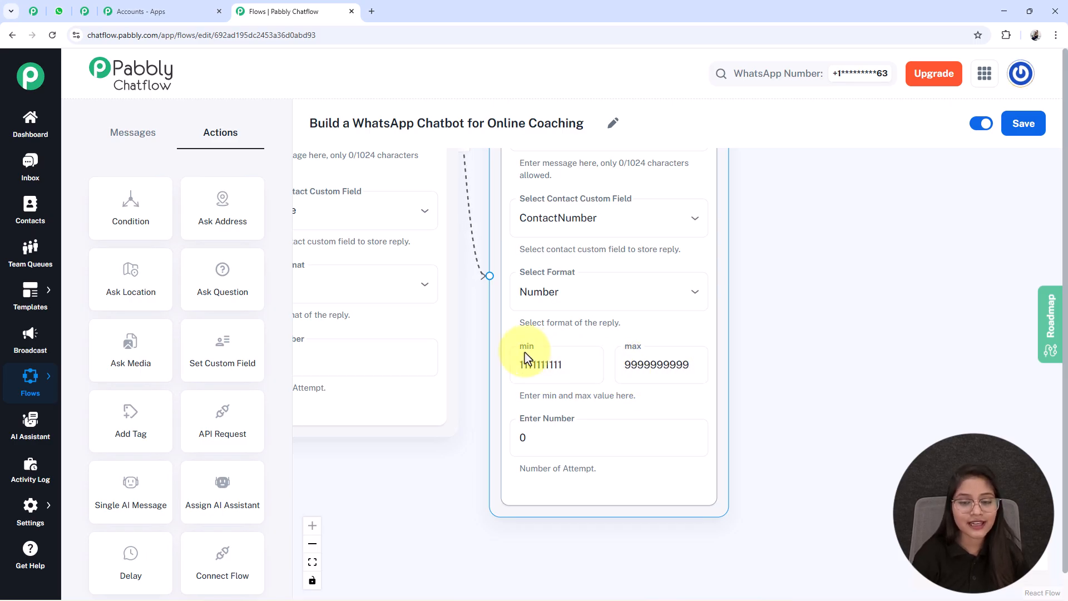
click(651, 363)
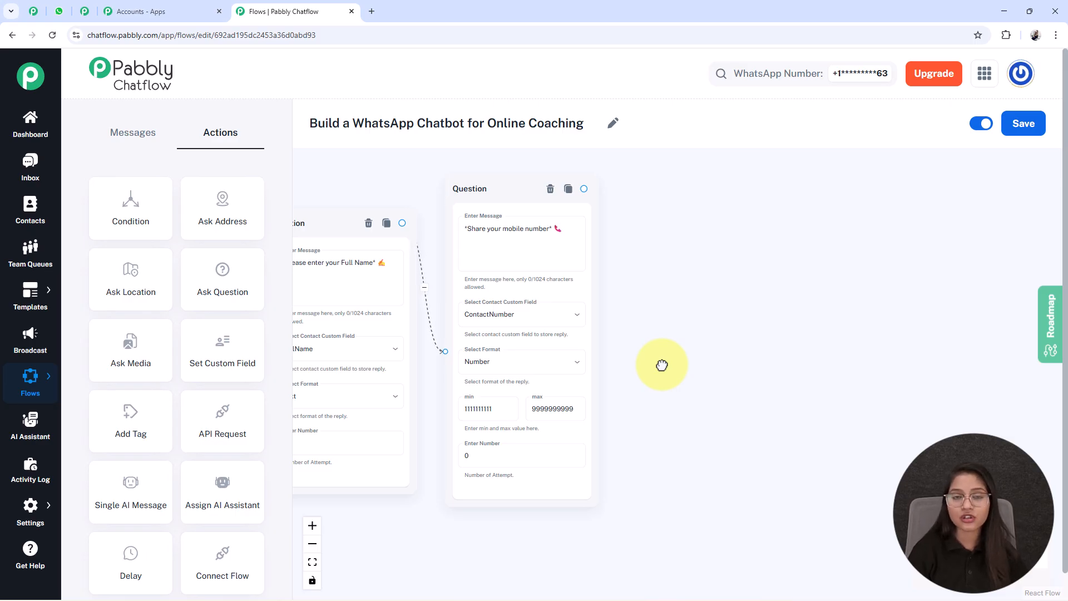
Add a List message node and place it after the mobile number Question node.
click(139, 135)
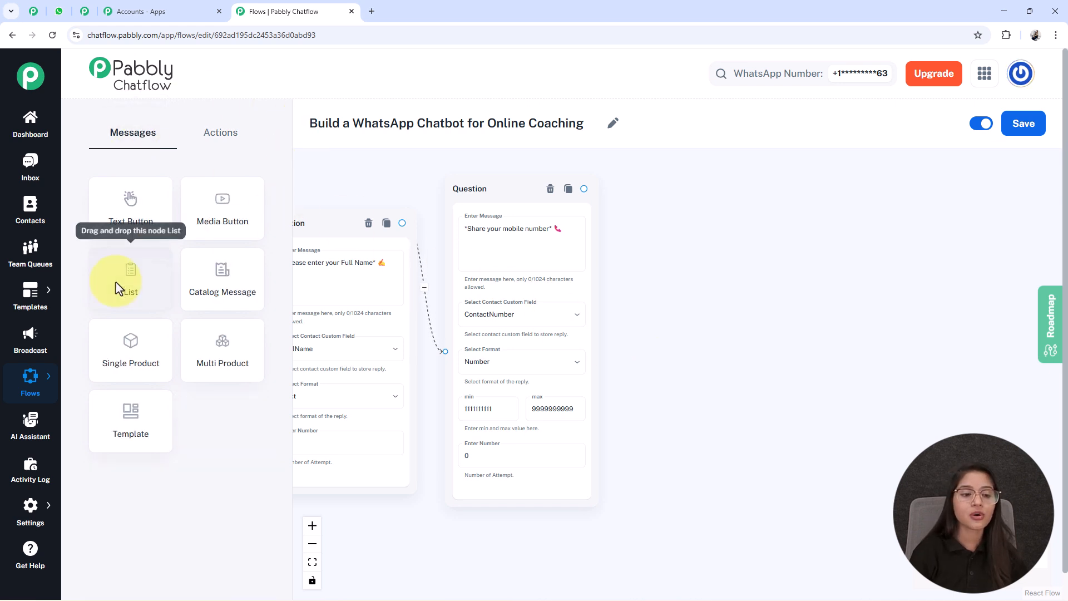
click(312, 562)
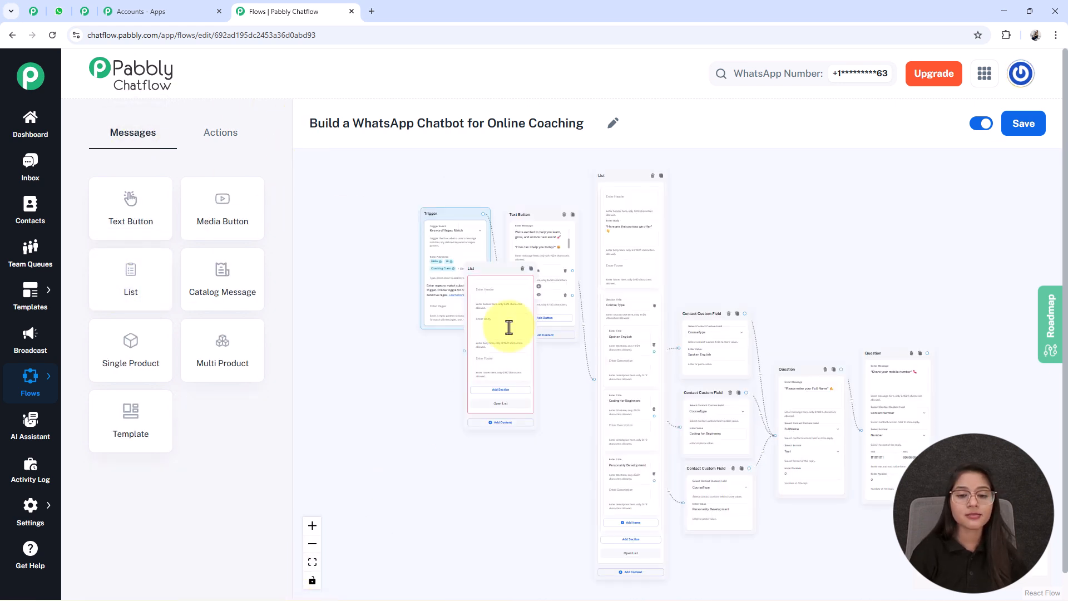
drag(985, 332, 991, 366)
drag(766, 312, 416, 265)
scroll(718, 290, up, 4)
scroll(702, 417, up, 3)
drag(702, 463, 816, 348)
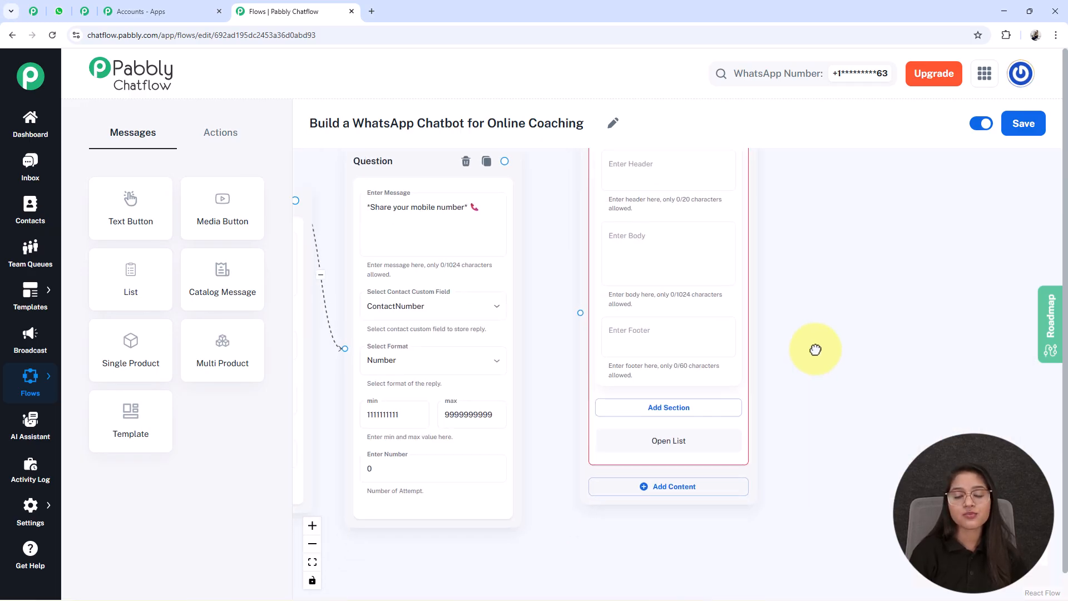
Enter "*Choose a batch timing* ⏰" as the body of the new List node.
scroll(674, 234, up, 2)
click(674, 234)
text(*Choose a batch timing* ⏰)
Add a section titled "Batch Time" to the batch timing List node.
drag(949, 382, 921, 258)
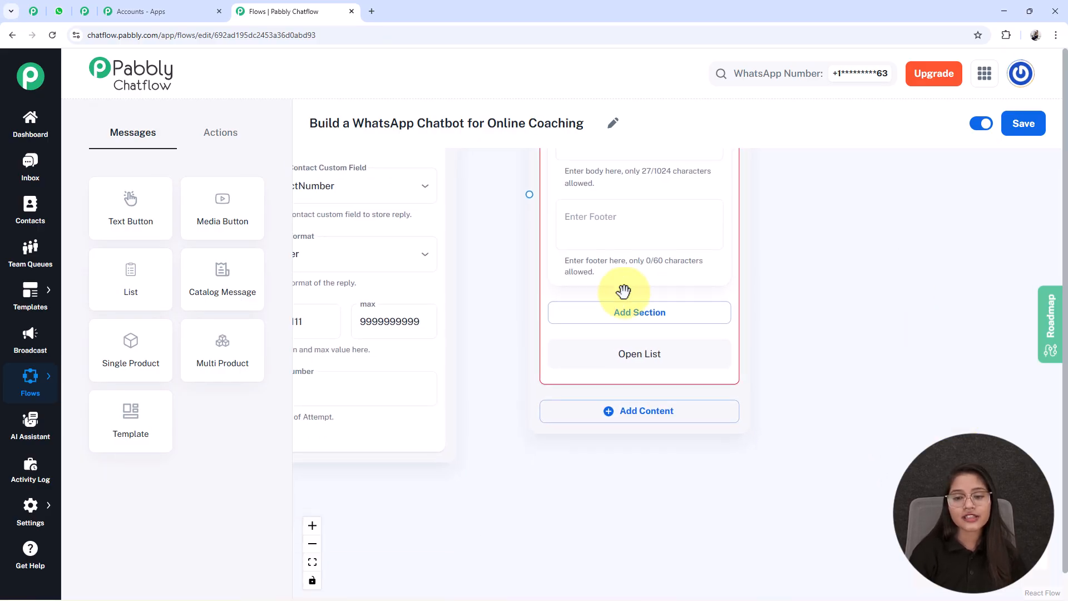
click(580, 313)
scroll(846, 410, down, 3)
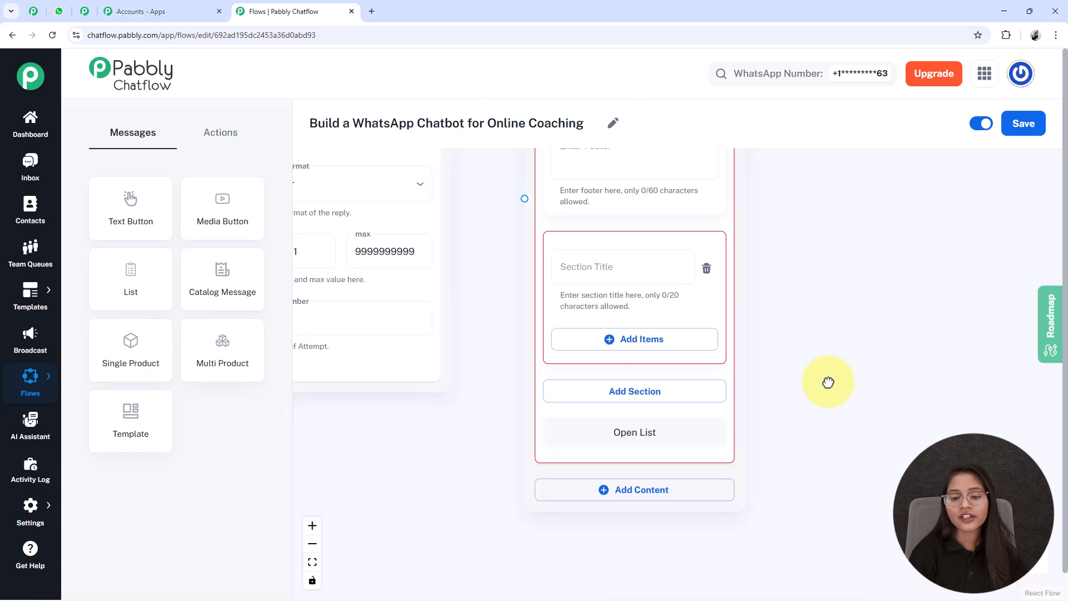
click(616, 260)
text(Batch)
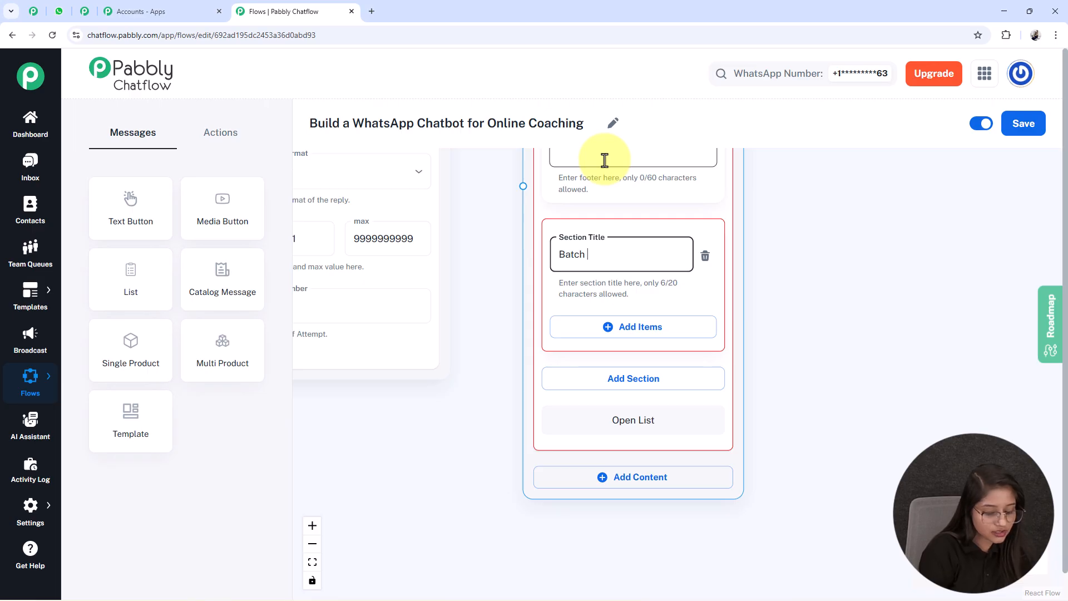
text(Time)
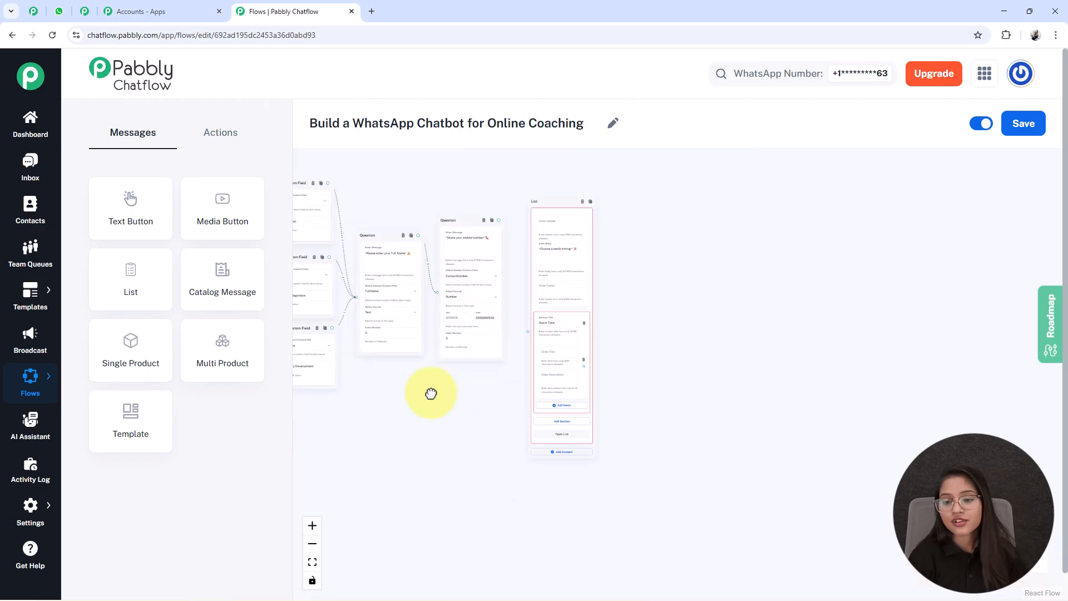
Fill the Batch Time section with three items titled Morning, Afternoon and Evening.
scroll(487, 360, up, 5)
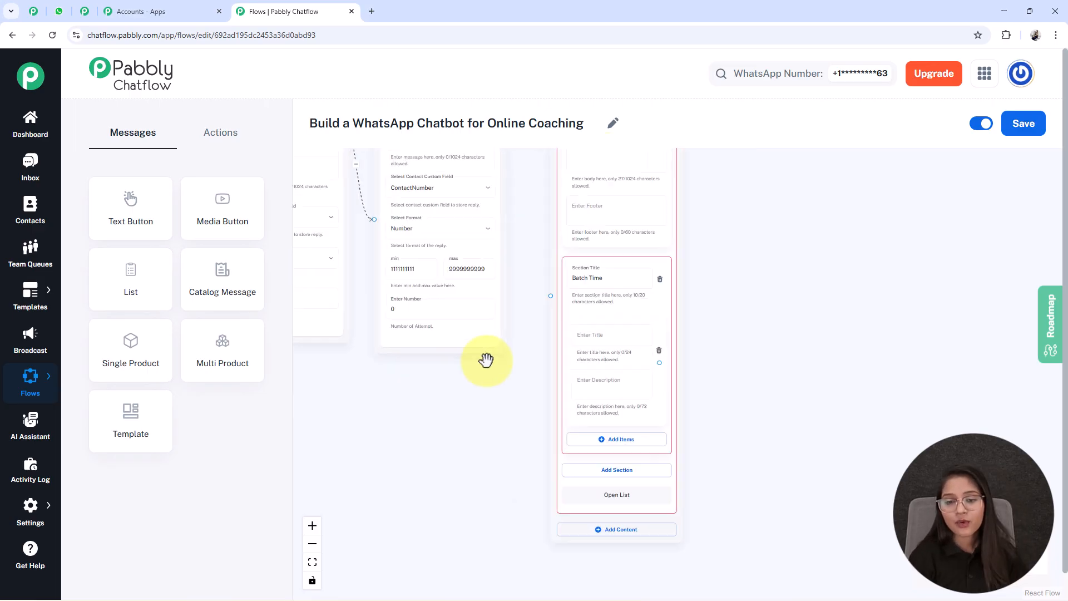
scroll(706, 402, down, 2)
click(570, 396)
scroll(766, 445, down, 4)
click(490, 387)
scroll(405, 306, up, 2)
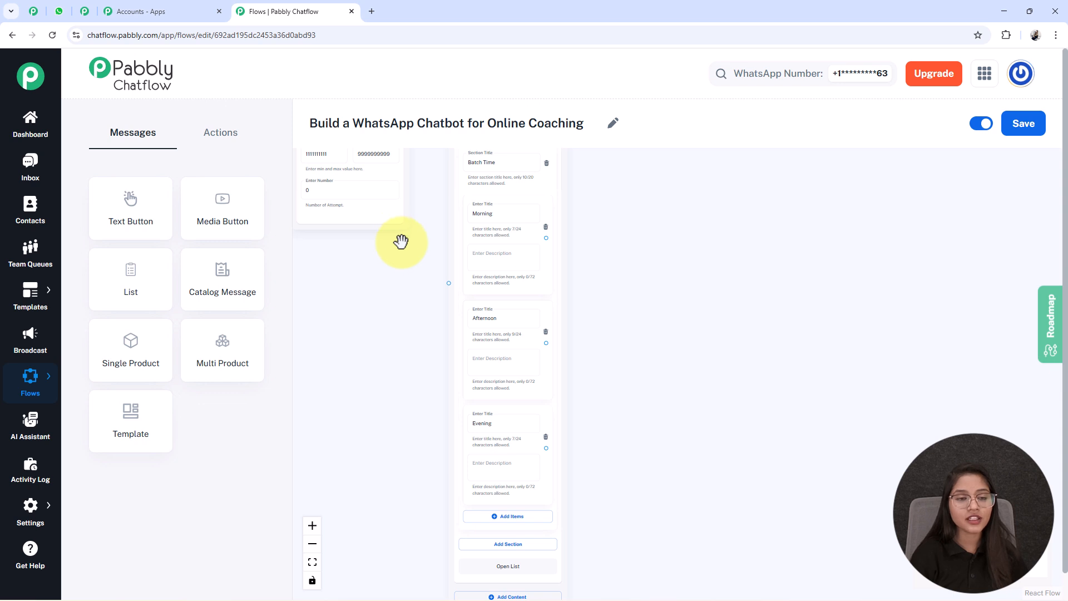
Connect the mobile number Question node to the batch timing List node.
scroll(486, 255, up, 5)
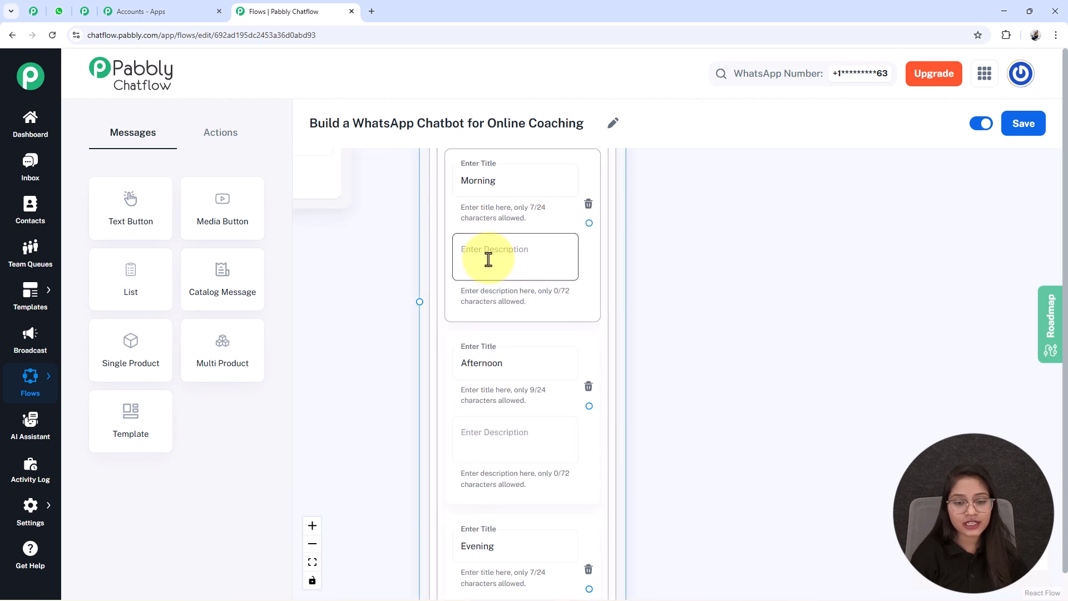
scroll(484, 547, down, 5)
drag(439, 422, 519, 581)
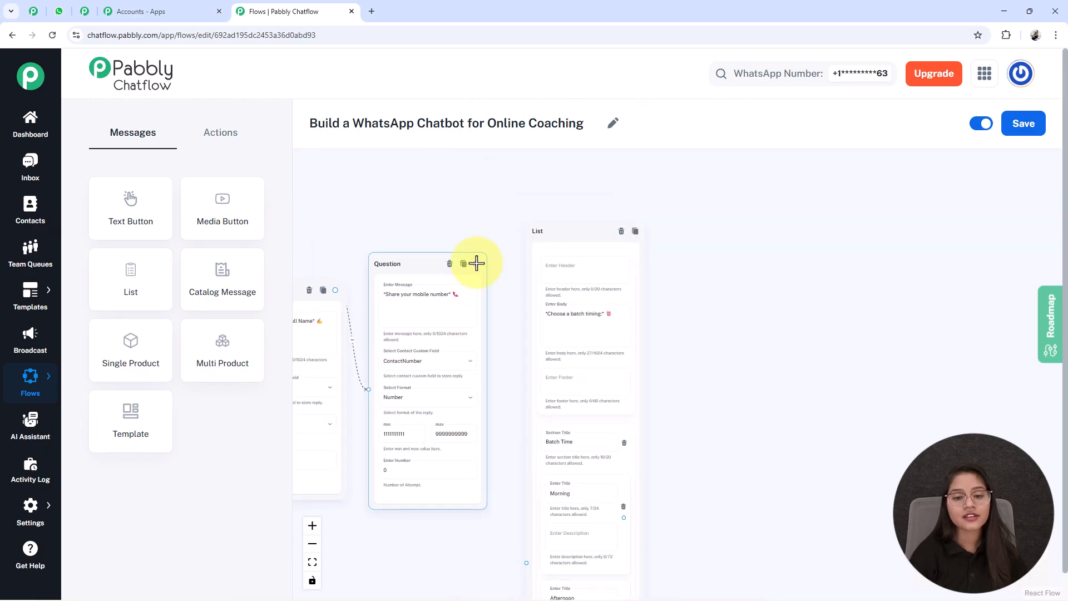
drag(748, 539, 665, 329)
scroll(764, 391, down, 2)
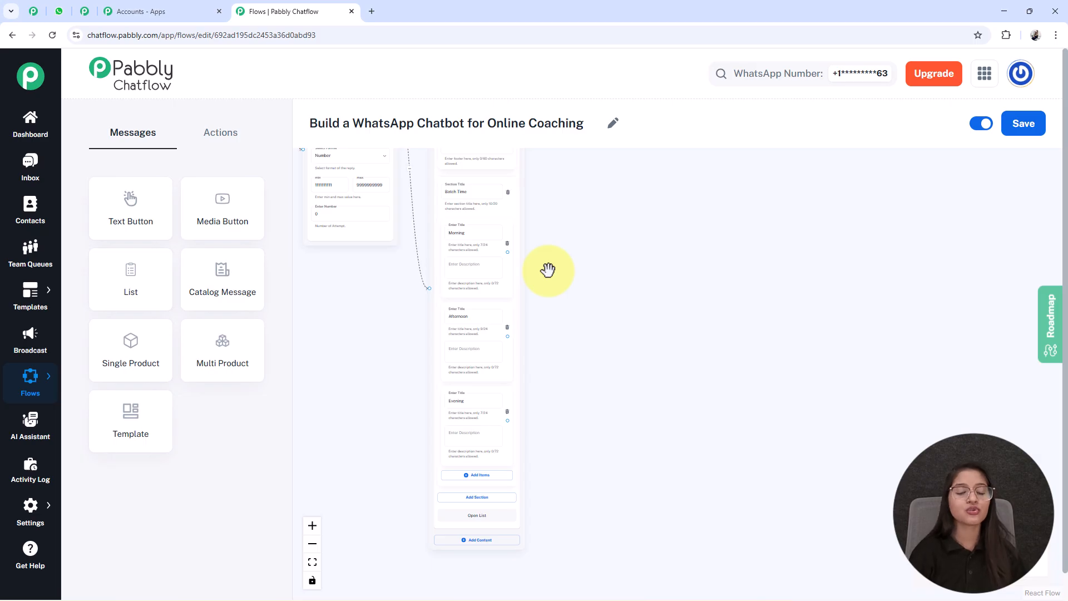
Add a Text Button node beside the batch timing List with a "Thanks! Your request has been submitted." message summarising $FullName, $CourseType, $BatchTime and $ContactNumber.
scroll(330, 319, down, 4)
drag(482, 309, 742, 346)
scroll(816, 329, up, 6)
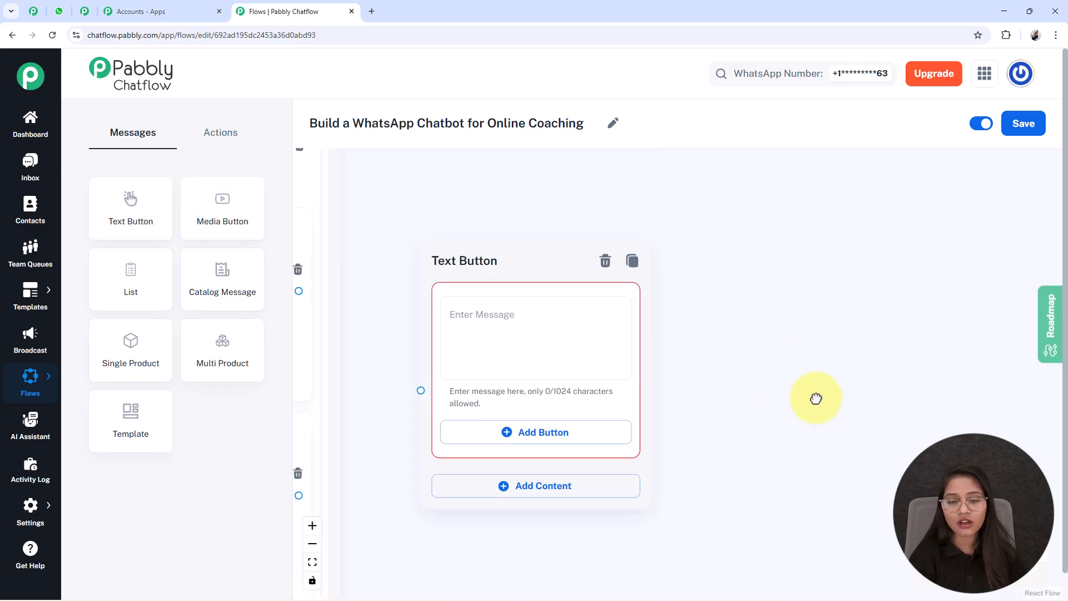
click(715, 280)
key(ctrl+v)
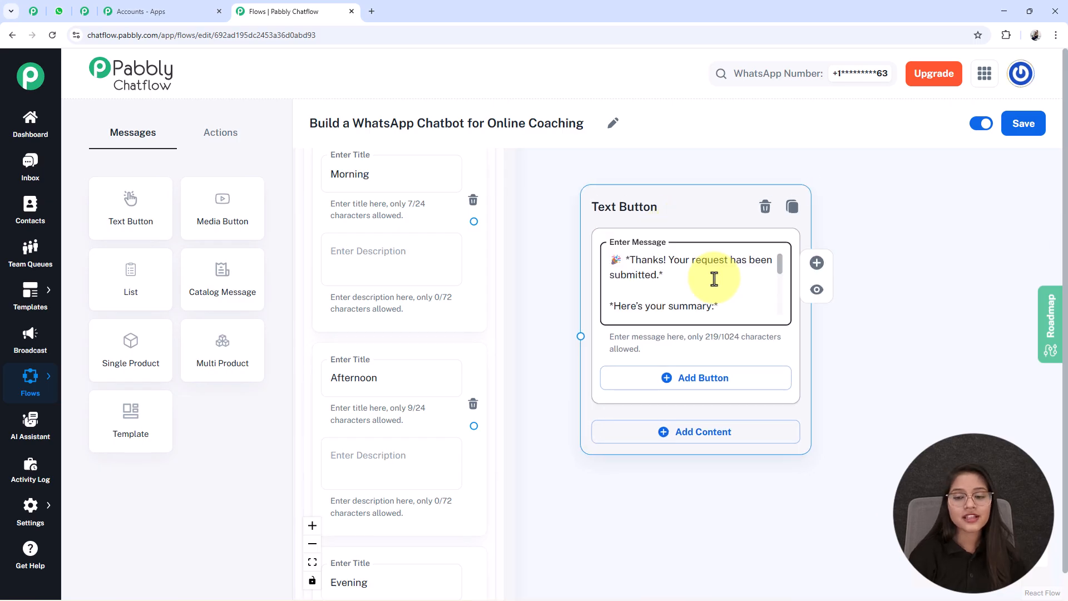
Review the summary message for its name, course, batch and contact variables and its closing line.
scroll(714, 280, down, 2)
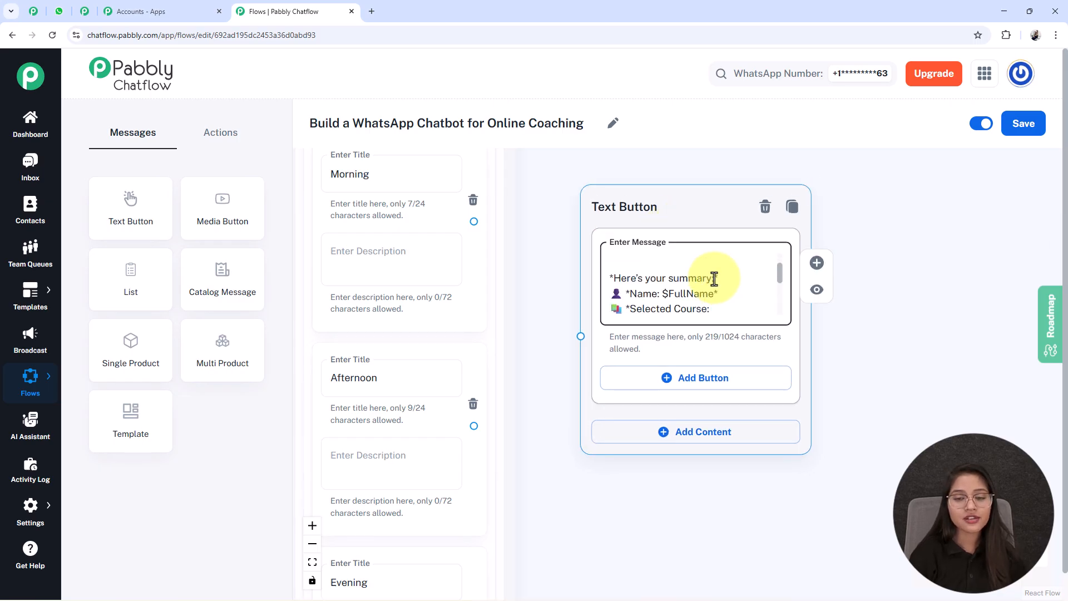
scroll(715, 280, down, 1)
scroll(714, 279, down, 2)
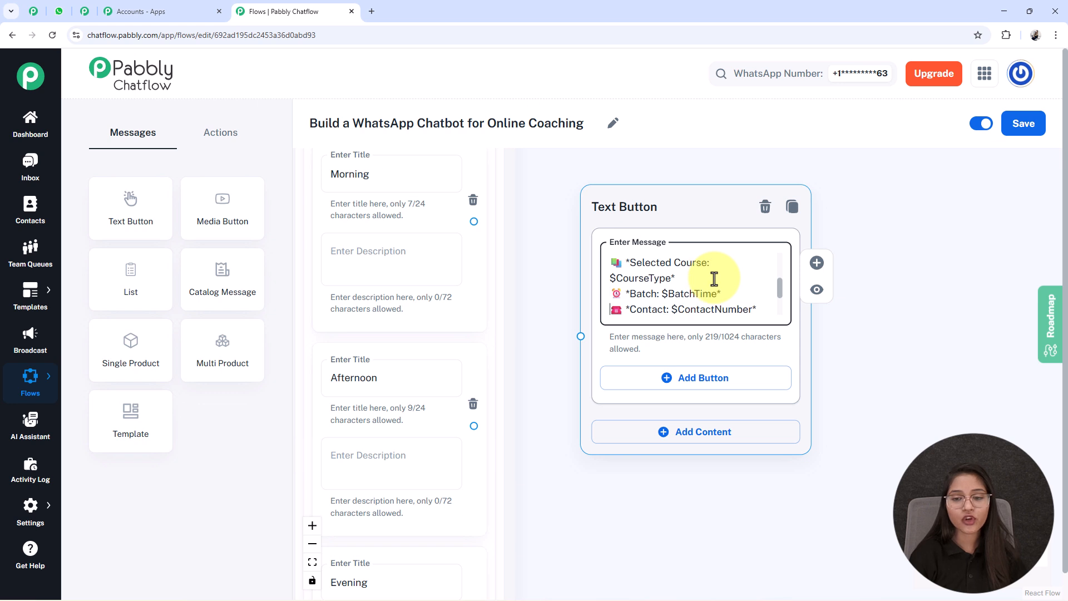
scroll(715, 279, down, 1)
scroll(714, 279, down, 1)
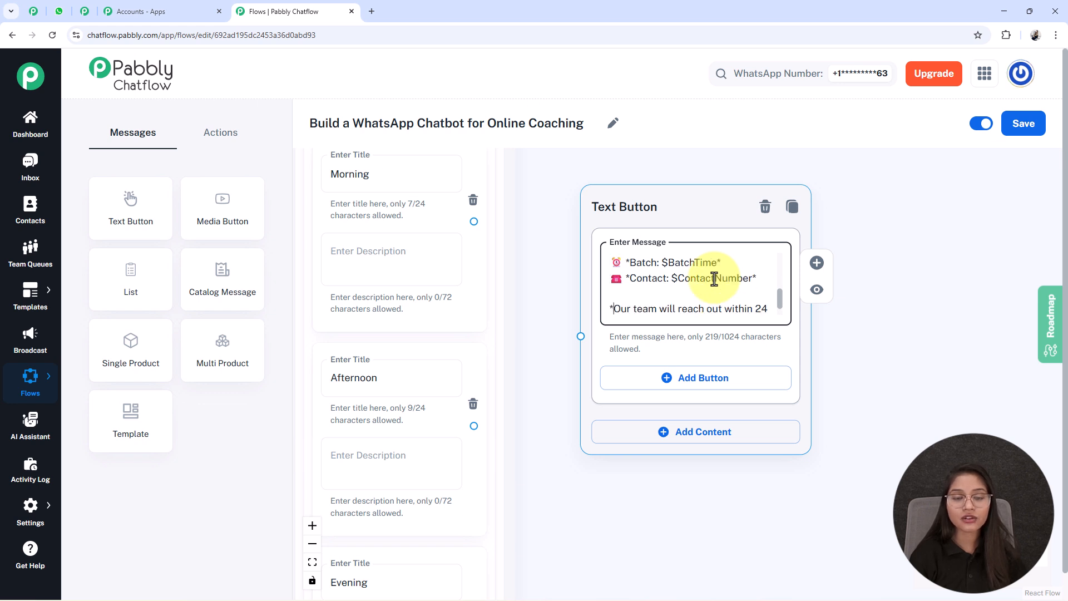
scroll(715, 280, up, 4)
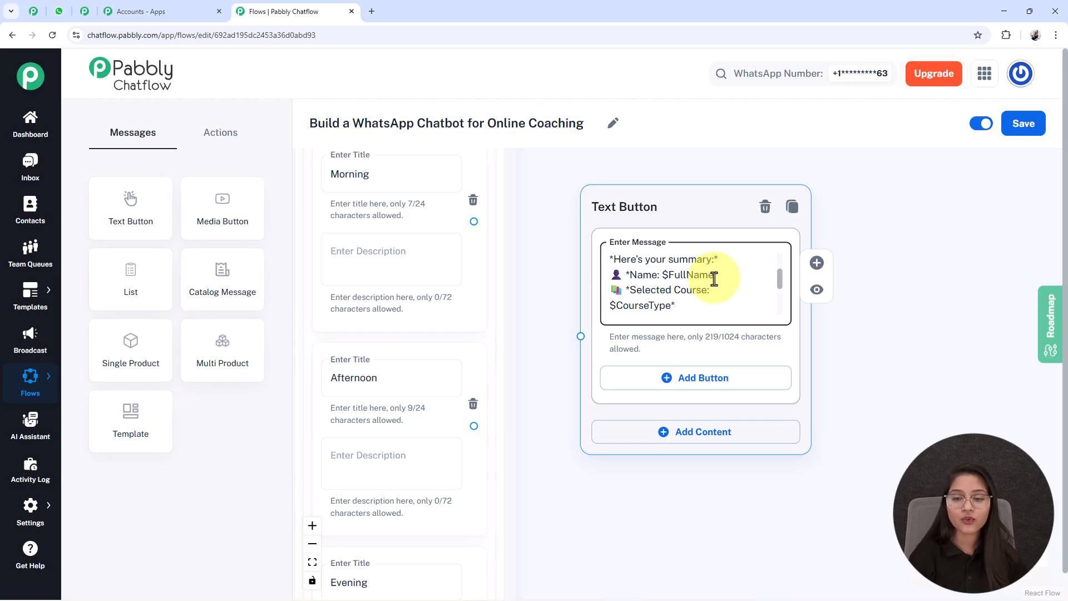
scroll(633, 287, down, 1)
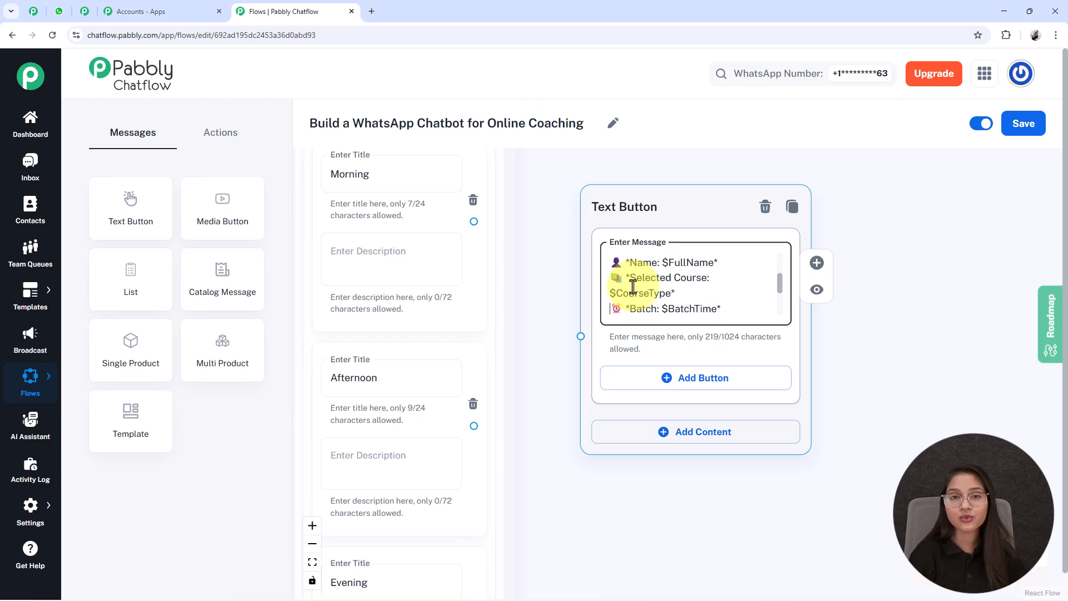
Check the custom fields assigned in the name and mobile number Question nodes against the variables in the summary message.
drag(660, 502, 1050, 425)
scroll(640, 383, down, 4)
drag(451, 324, 609, 543)
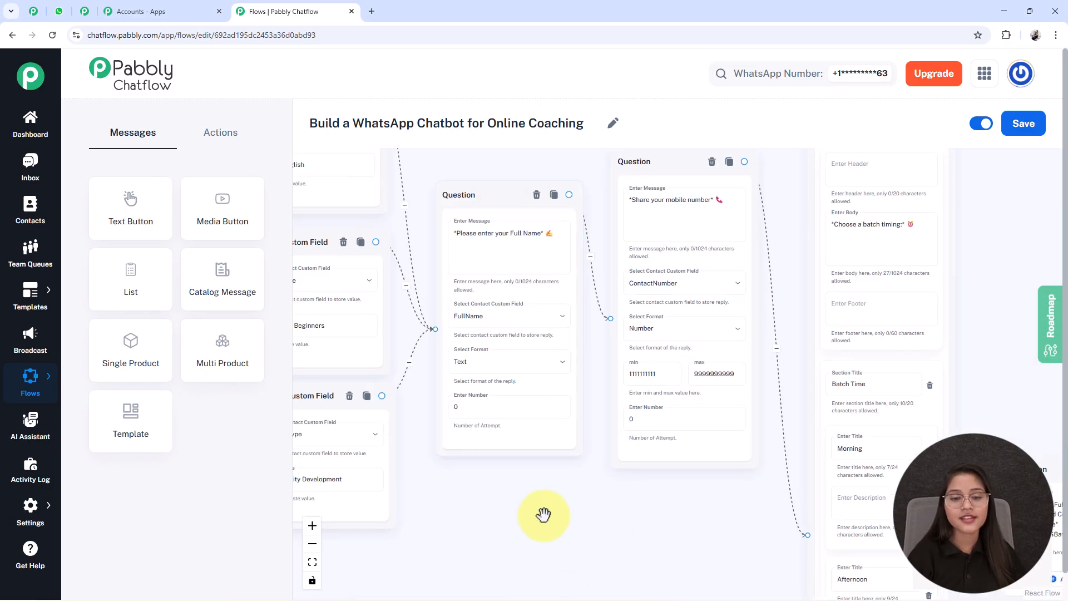
click(531, 286)
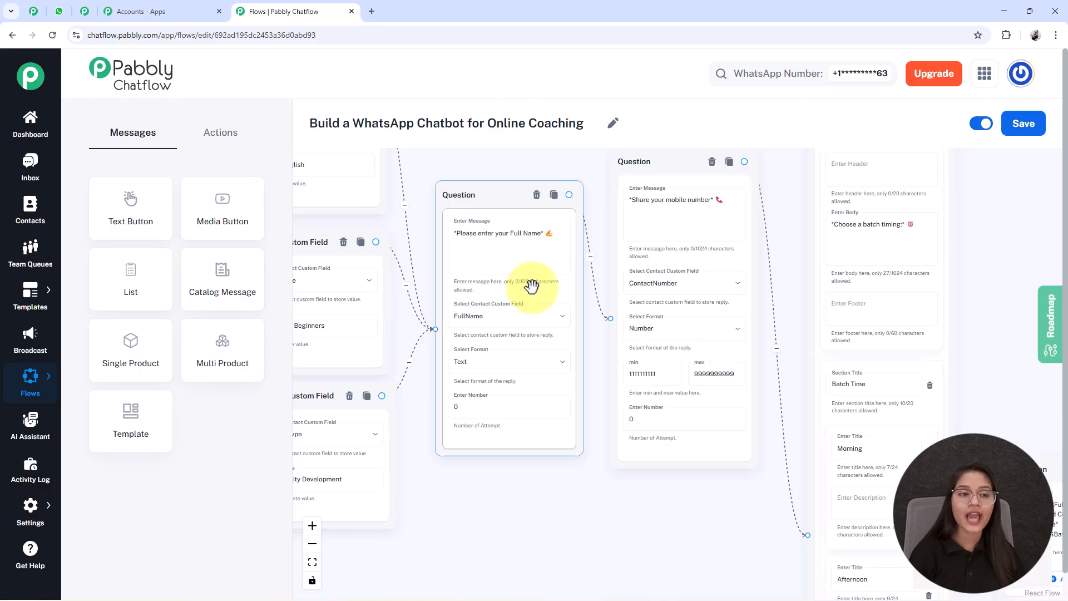
drag(1021, 249, 557, 87)
click(601, 351)
scroll(601, 350, up, 2)
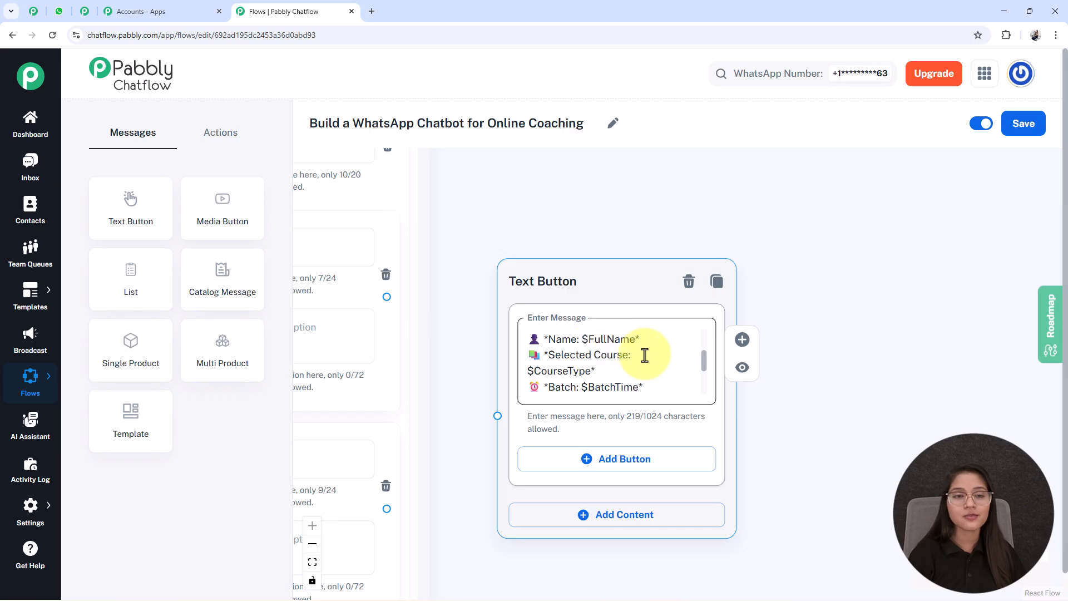
Move the summary Text Button node farther from the List and add connected BatchTime Contact Custom Field nodes with values Morning, Afternoon and Evening.
scroll(645, 355, down, 4)
click(621, 472)
drag(553, 330, 693, 329)
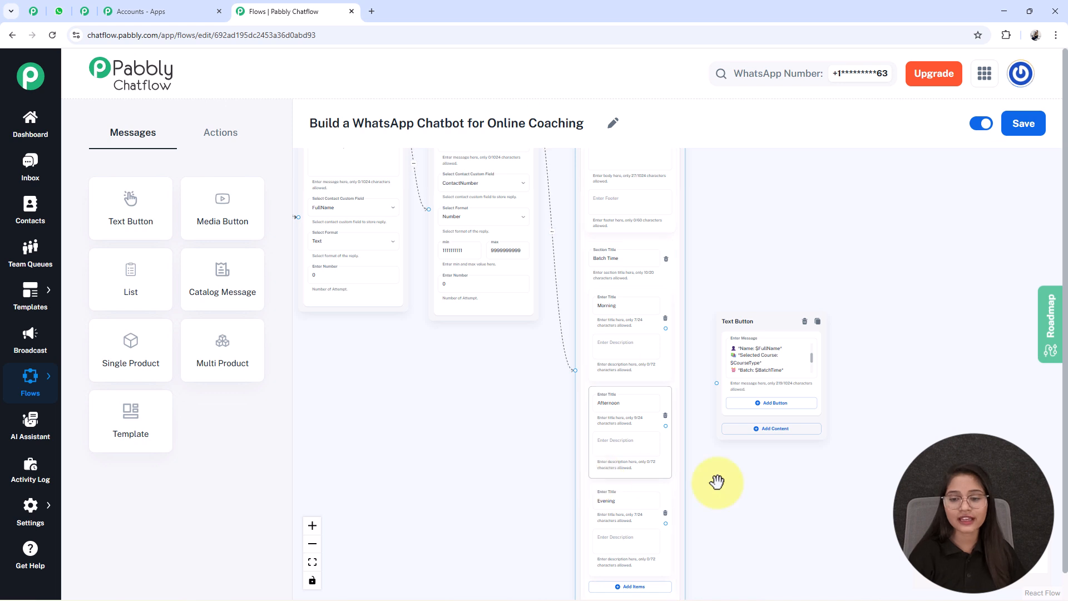
scroll(763, 490, up, 2)
drag(753, 275, 902, 287)
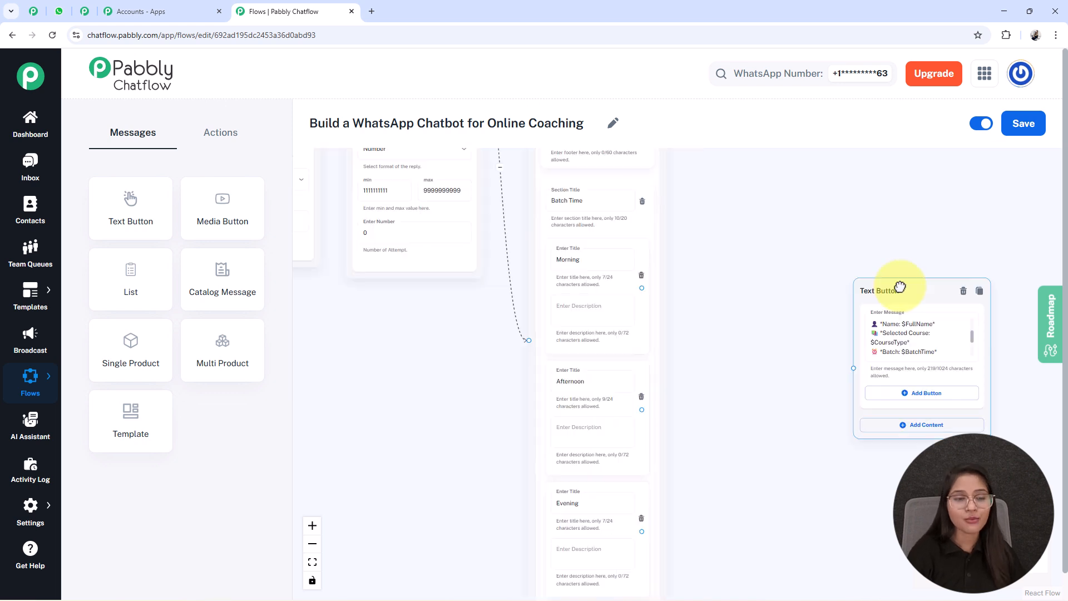
click(739, 309)
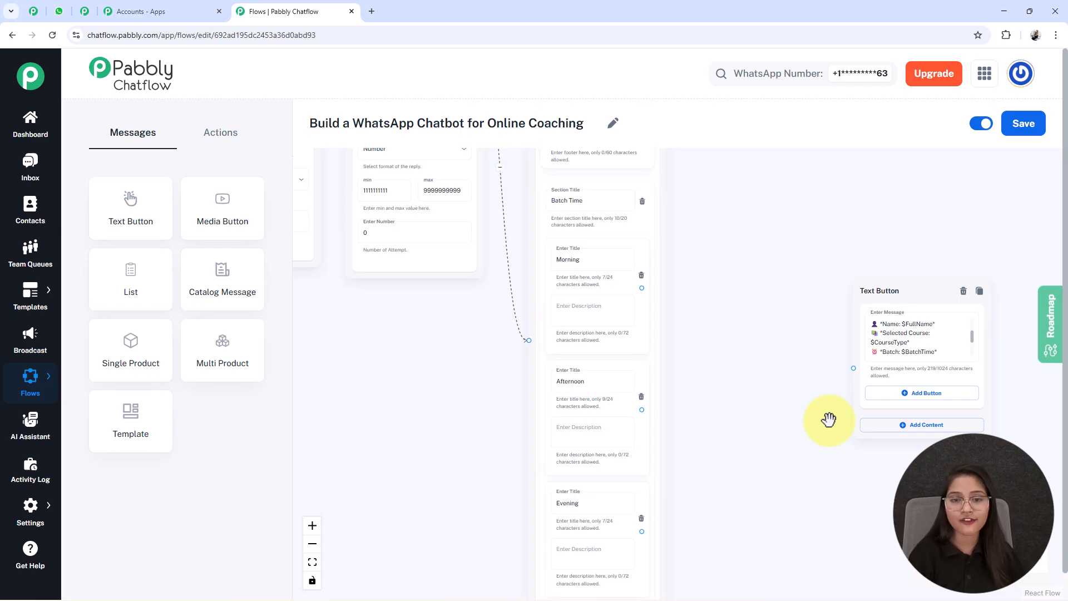
drag(572, 508, 538, 453)
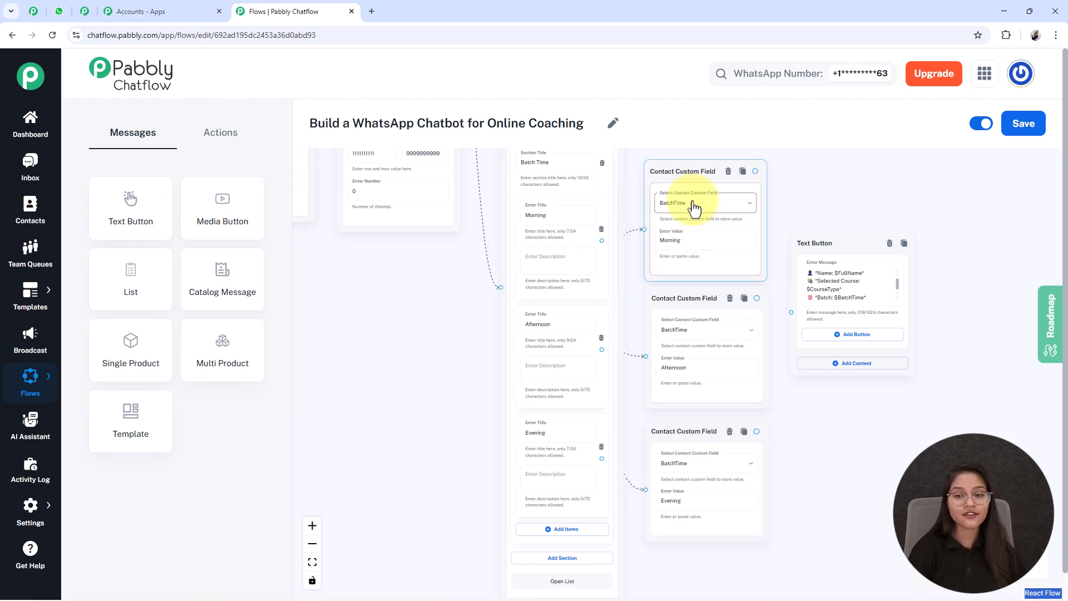
Connect the BatchTime Contact Custom Field nodes to the summary Text Button node.
click(834, 264)
scroll(872, 318, up, 5)
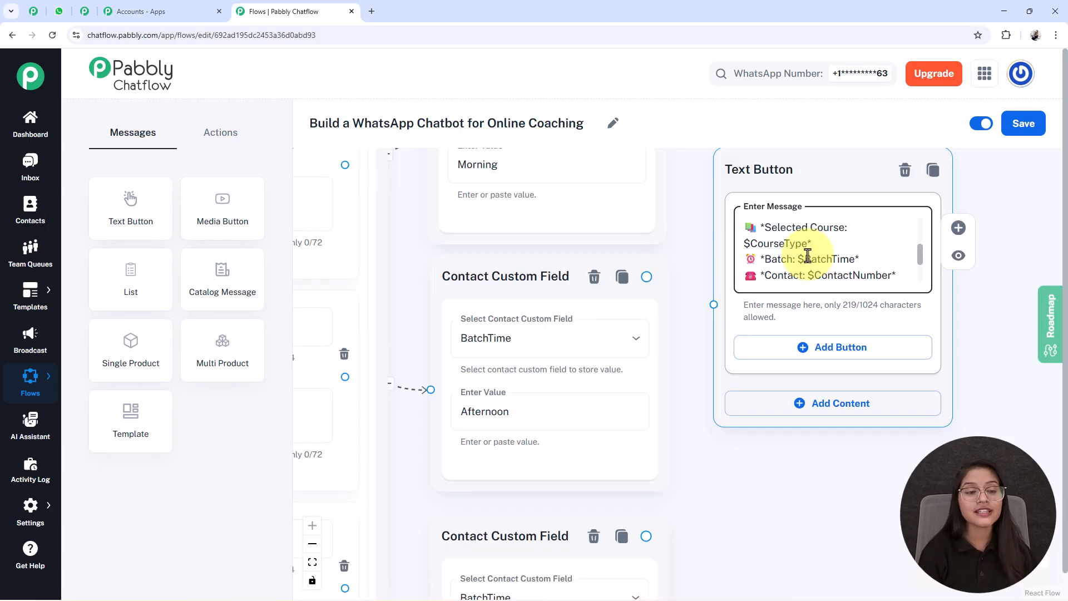
scroll(770, 410, down, 6)
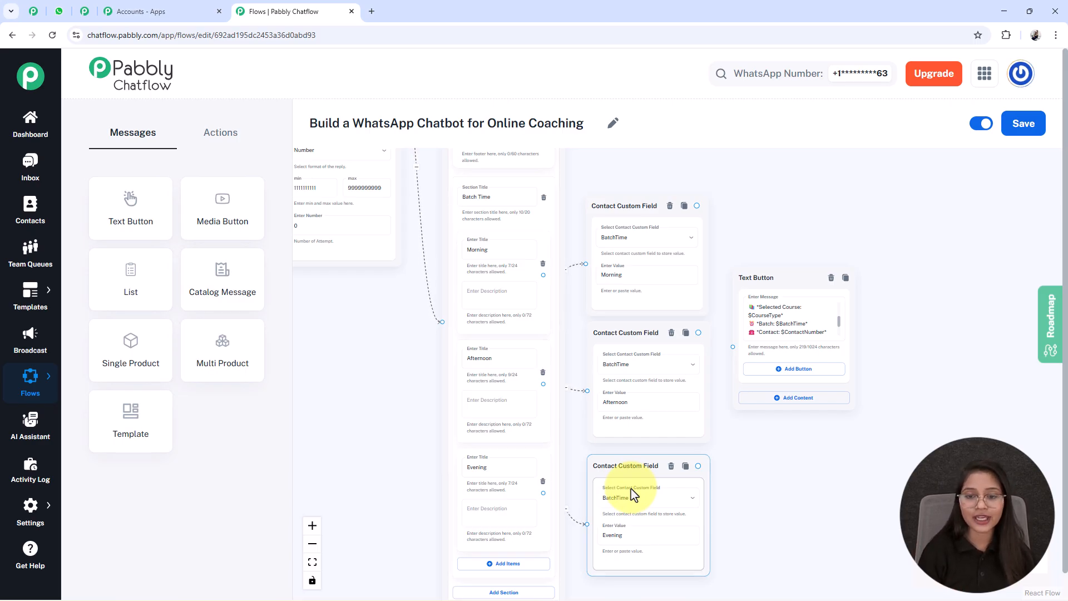
drag(697, 206, 732, 341)
drag(699, 466, 736, 343)
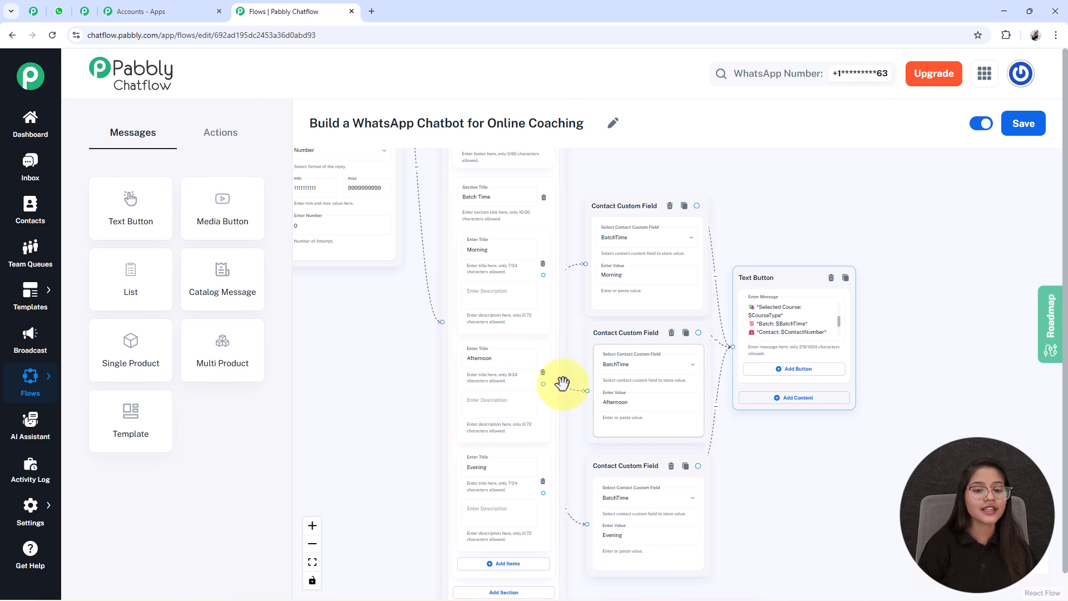
Add a Text Button node linked from the Contact Support button of the welcome message node and place it above the CourseType custom field nodes.
drag(409, 384, 750, 402)
scroll(446, 379, down, 3)
drag(447, 379, 790, 365)
drag(429, 356, 401, 568)
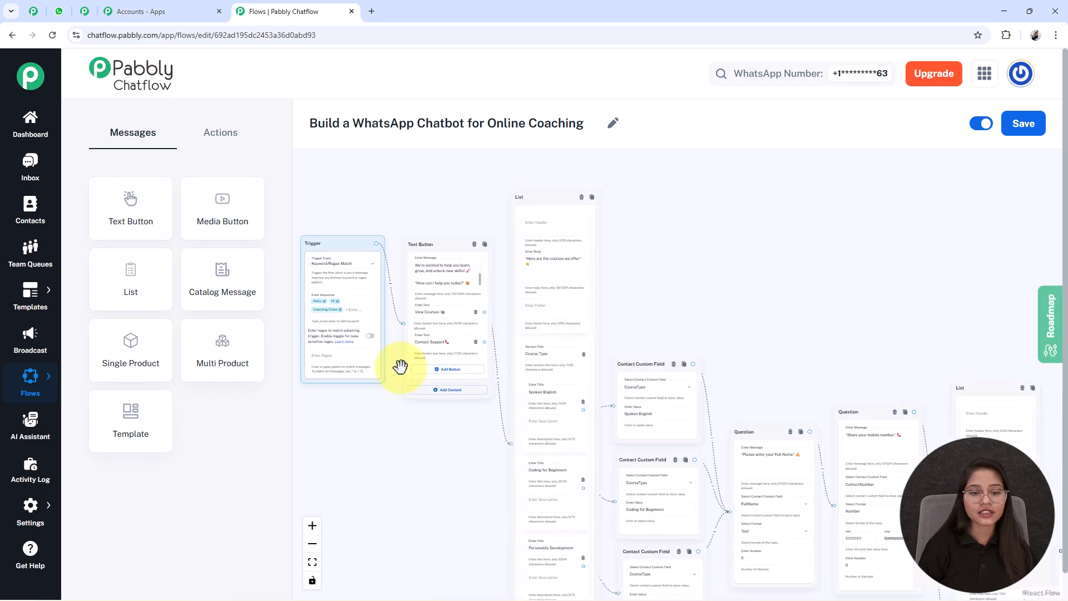
scroll(453, 350, up, 3)
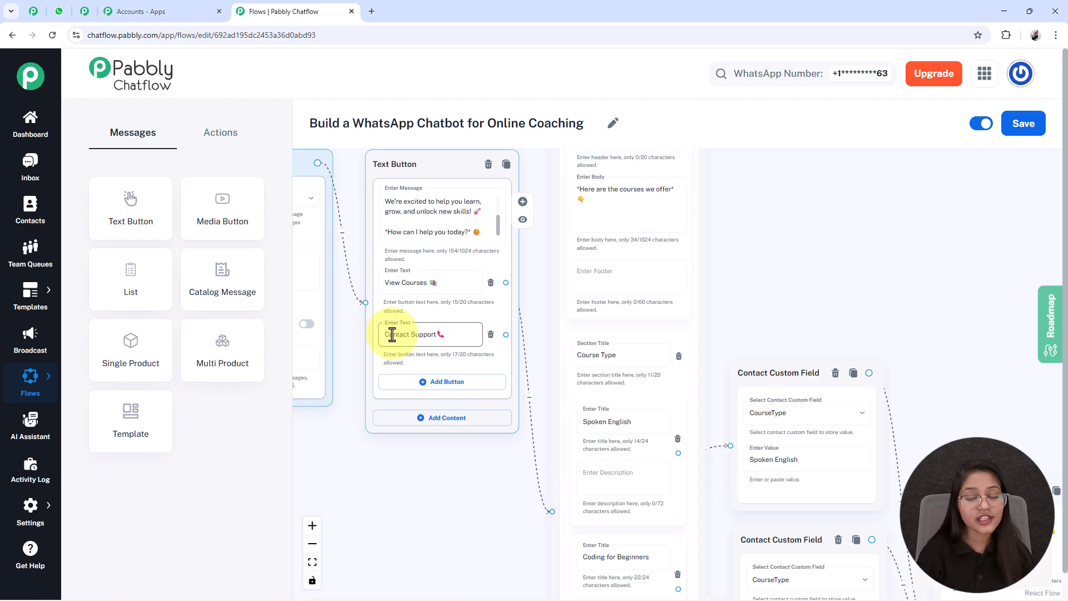
drag(507, 335, 868, 248)
click(864, 270)
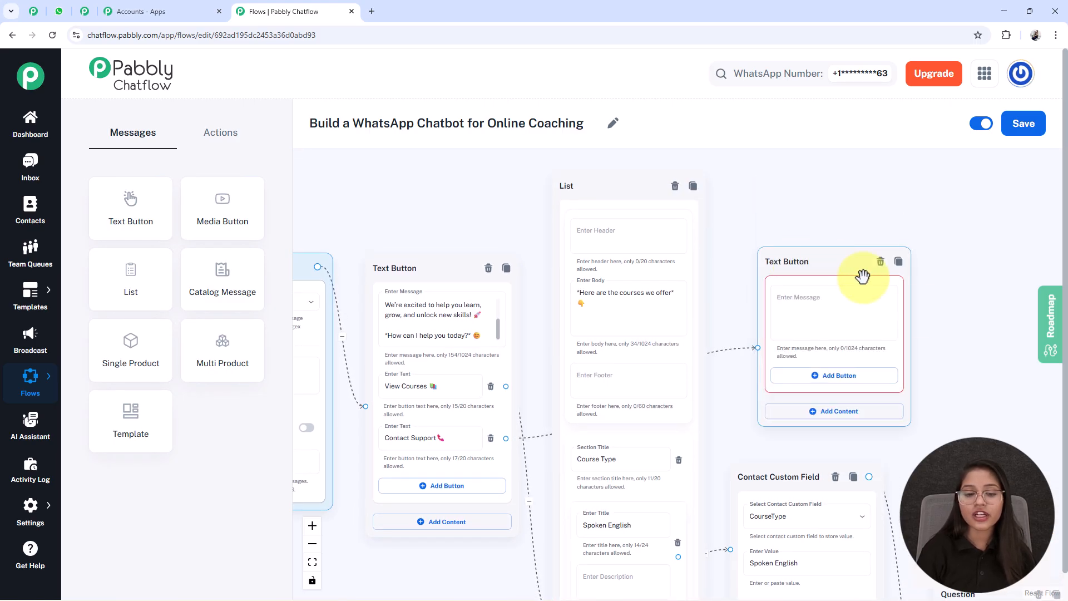
Fill the new Text Button node with the support contact message, including the support e-mail and availability Monday–Saturday, 9:00 AM to 7:00 PM.
drag(943, 329, 685, 360)
scroll(668, 345, up, 3)
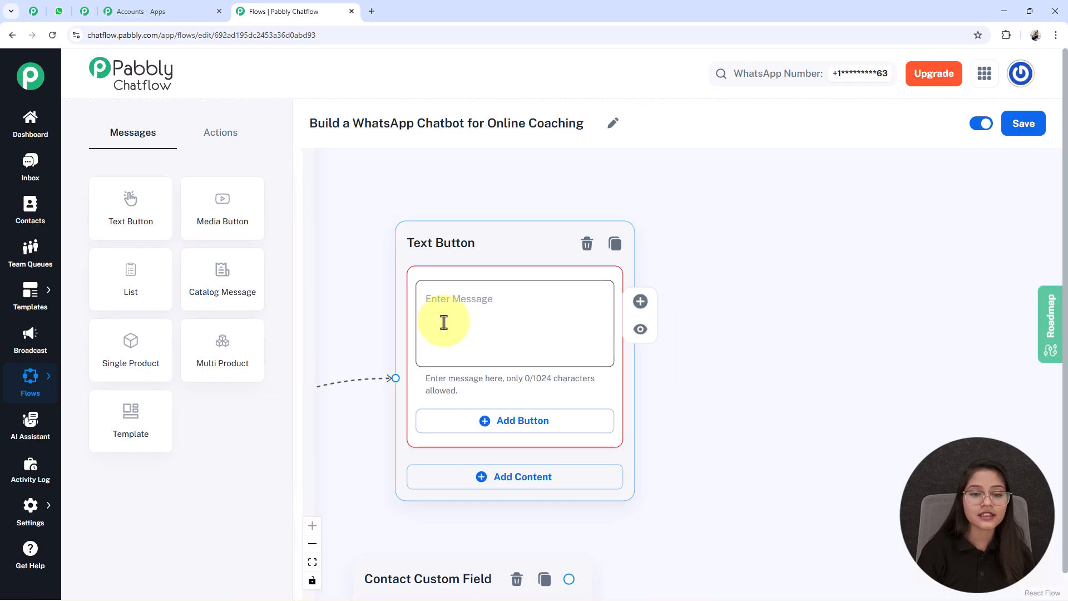
click(526, 303)
key(ctrl+v)
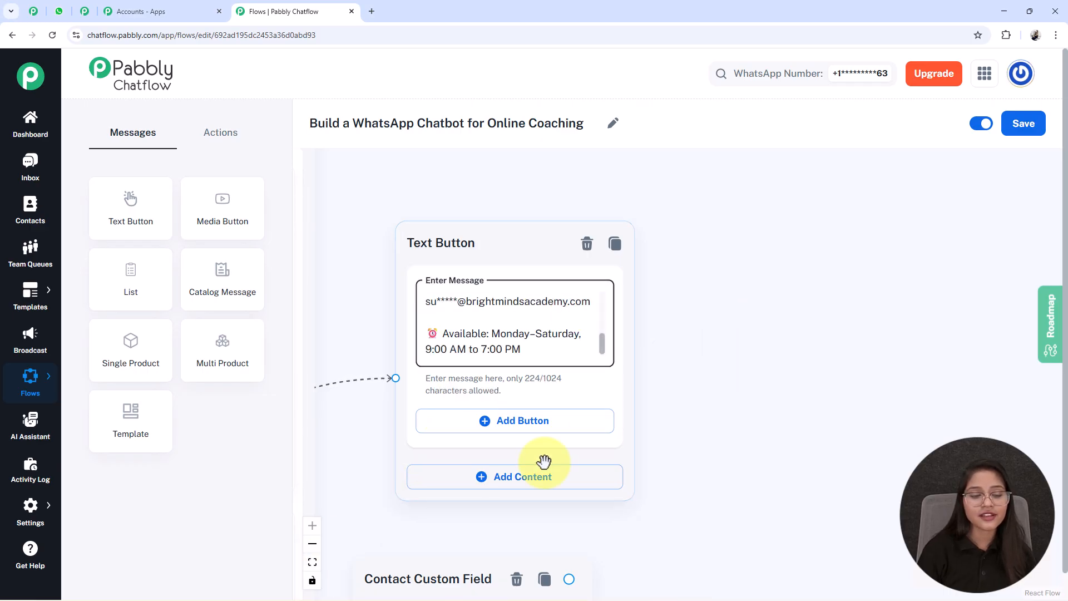
Fit the whole flow in view and save it.
click(313, 563)
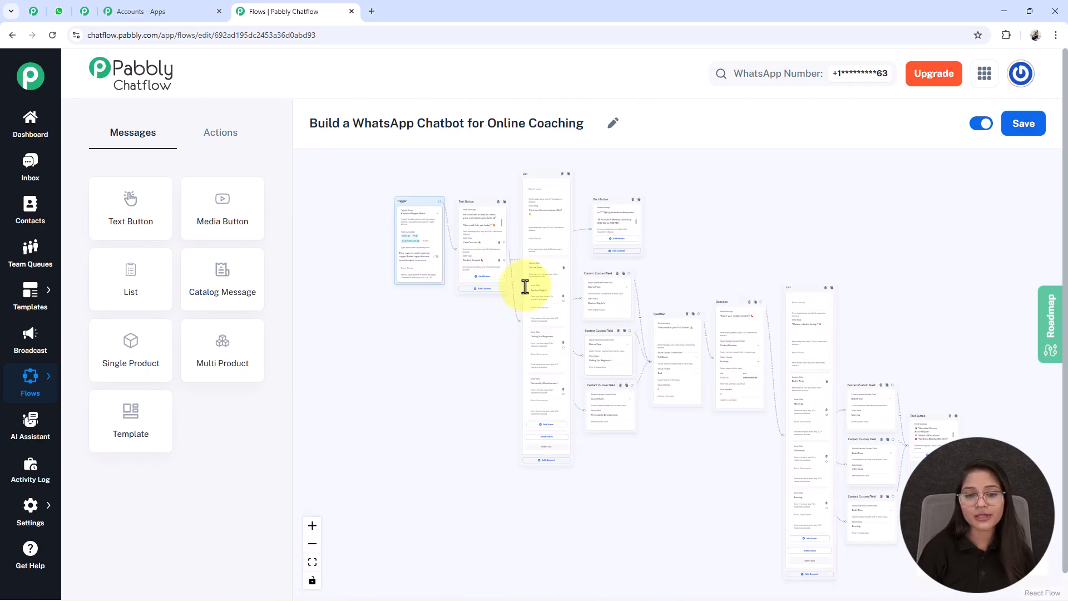
drag(757, 508, 744, 511)
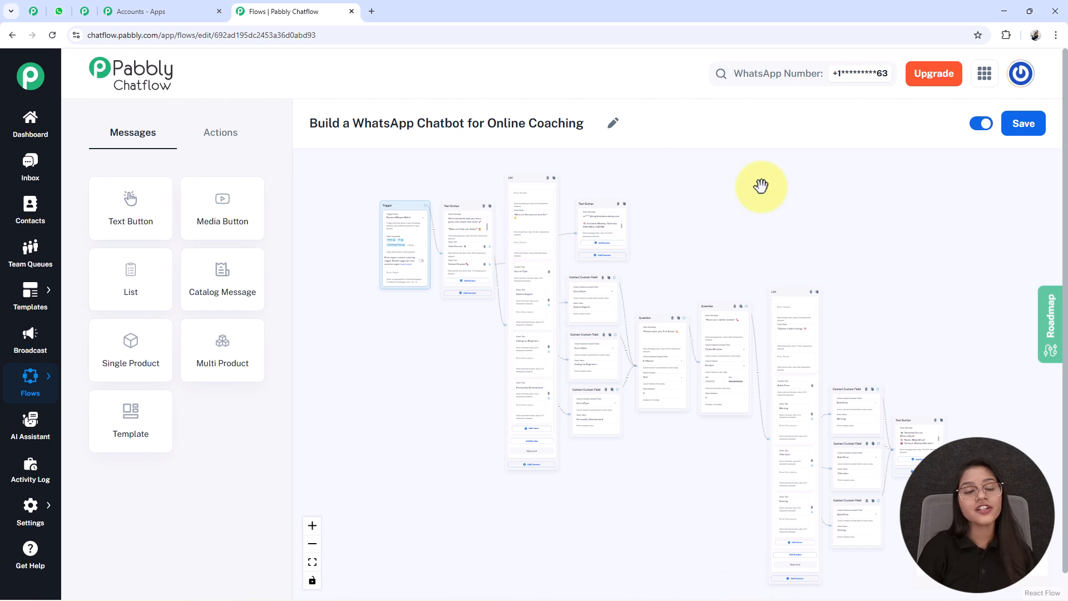
click(1014, 124)
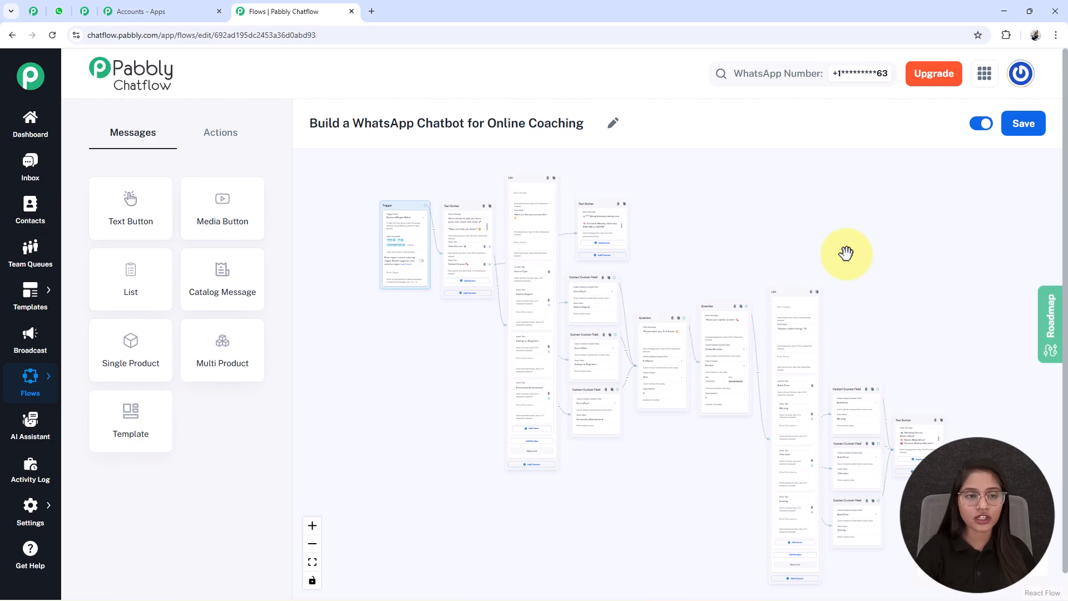
Switch to WhatsApp Web and send "Hello" in the Online Coaching chat to trigger the flow.
scroll(493, 329, up, 5)
scroll(500, 329, down, 3)
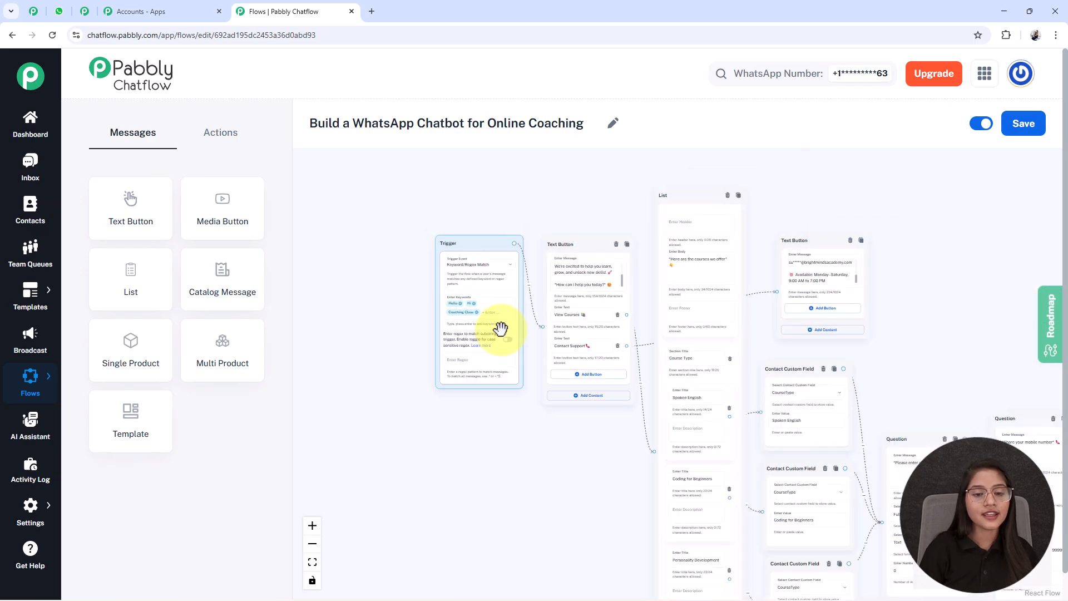
drag(501, 512, 447, 488)
scroll(447, 487, down, 3)
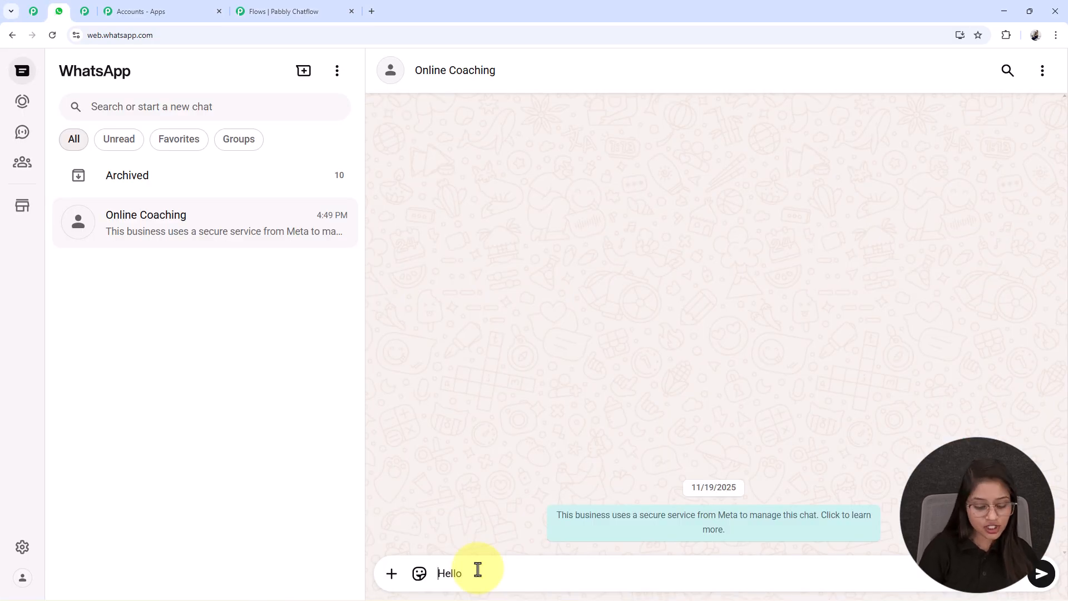
key(Return)
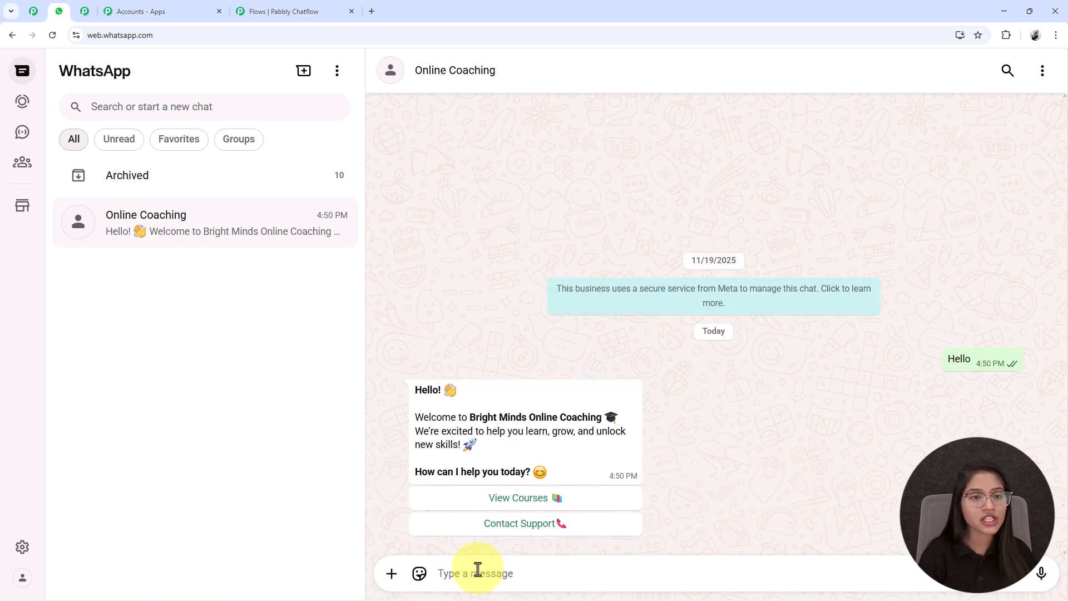
Compare the welcome Text Button node in Pabbly Chatflow with the chatbot's reply in WhatsApp Web.
click(291, 9)
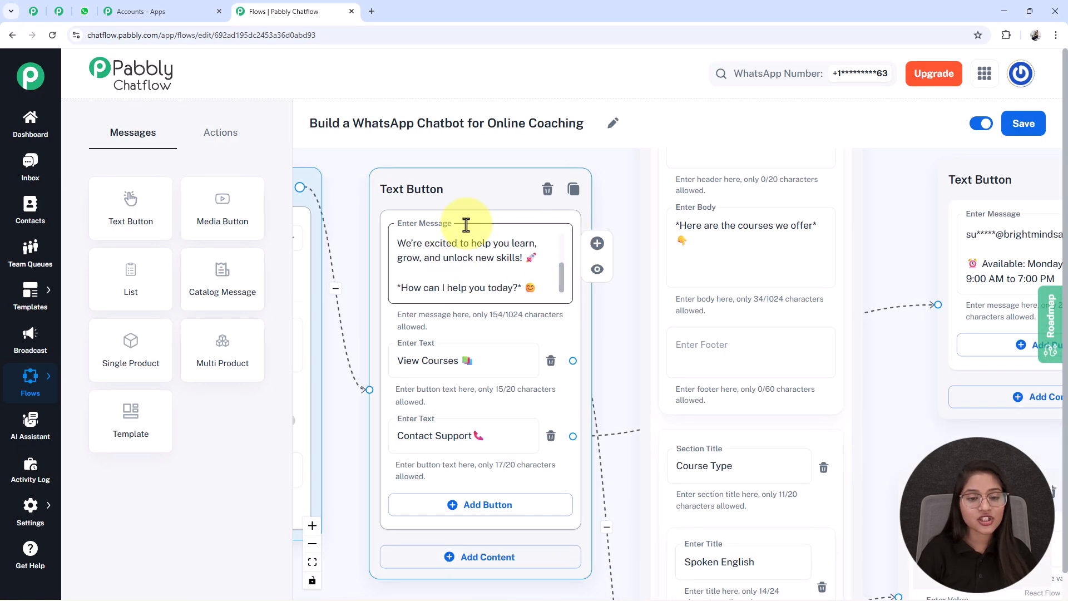
click(86, 11)
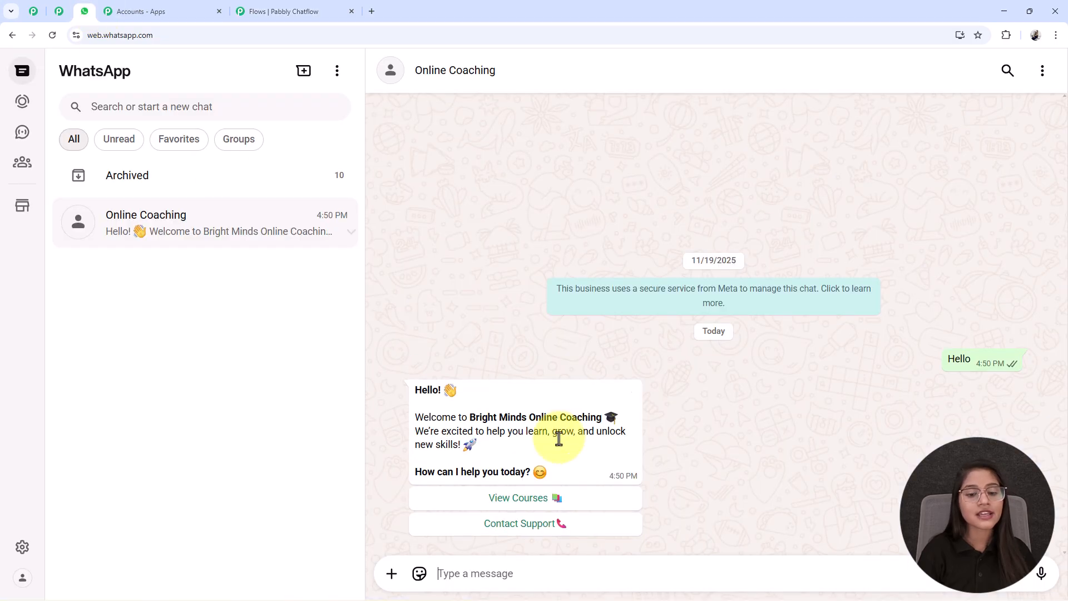